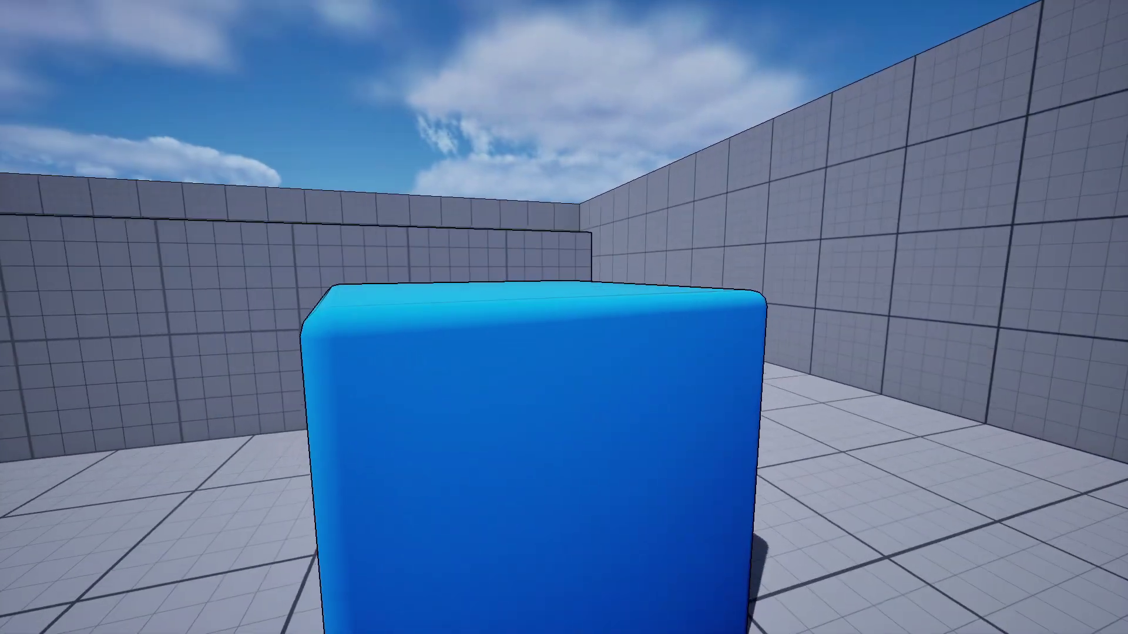
- Walk through the level in play mode to examine the black outlines on the blue cube, the walls and the valve wheel
{"action": "key", "text": "w"}
{"action": "key", "text": "w"}
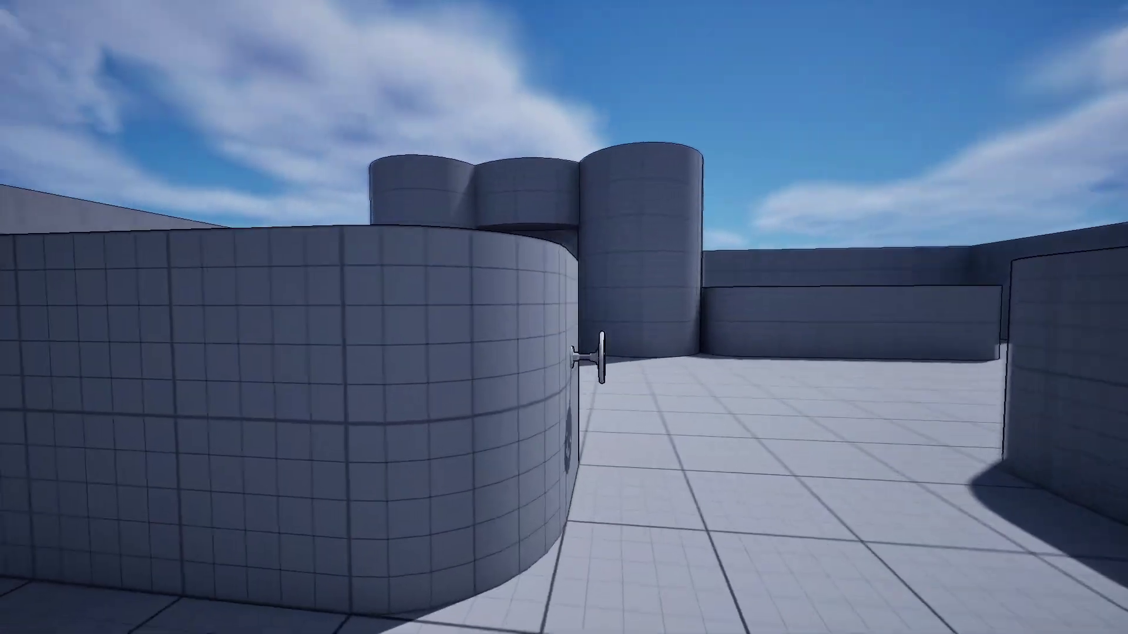
{"action": "key", "text": "w"}
{"action": "key", "text": "d"}
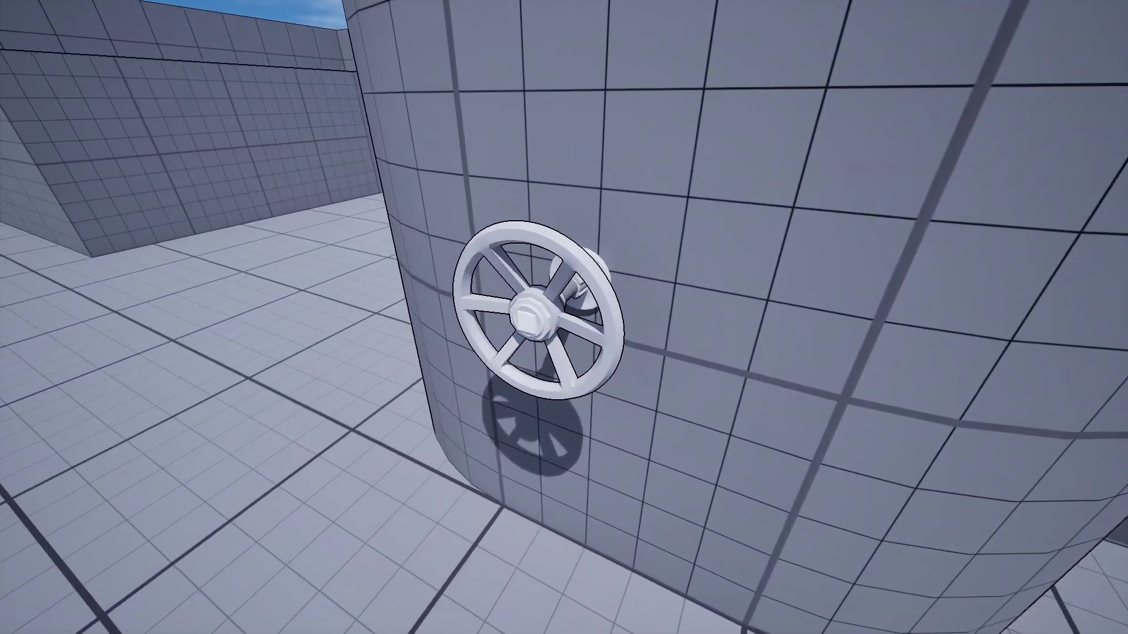
{"action": "key", "text": "a"}
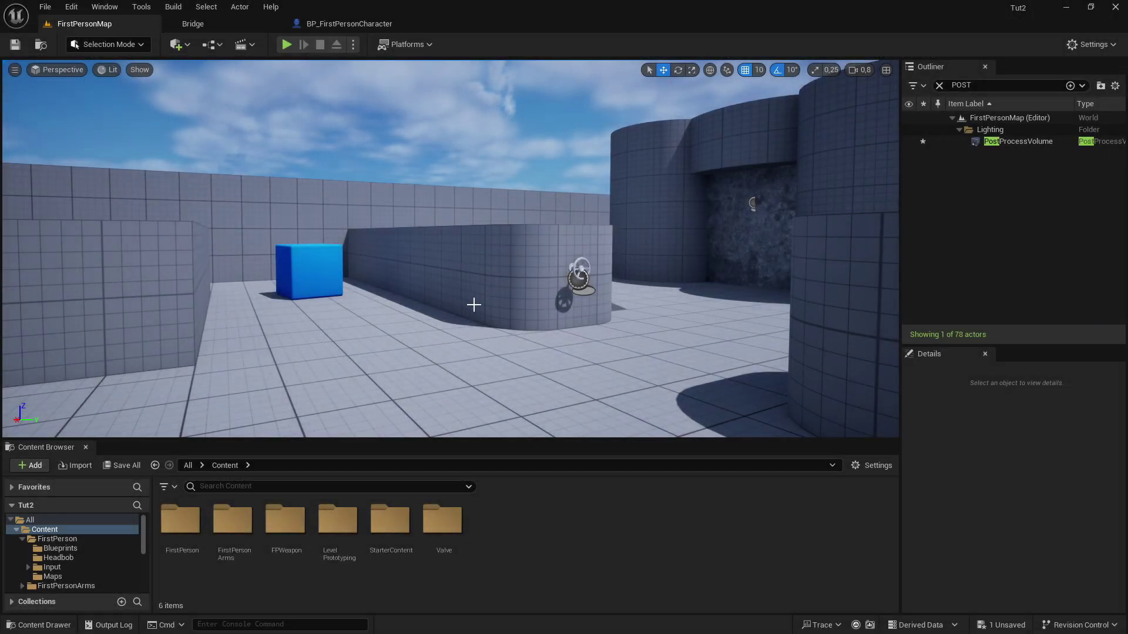
- Create a new material named OutlineShader_PP in the Content folder
{"action": "right_click", "coordinate": [530, 540]}
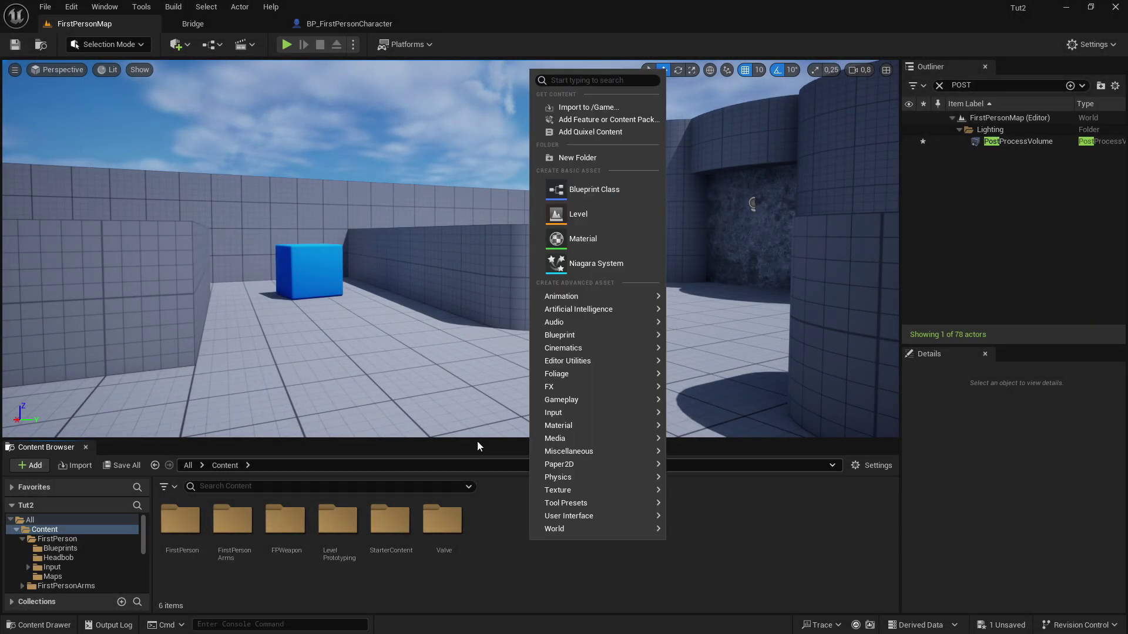
{"action": "left_click", "coordinate": [588, 241]}
{"action": "key", "text": "BackSpace"}
{"action": "type", "text": "0utline"}
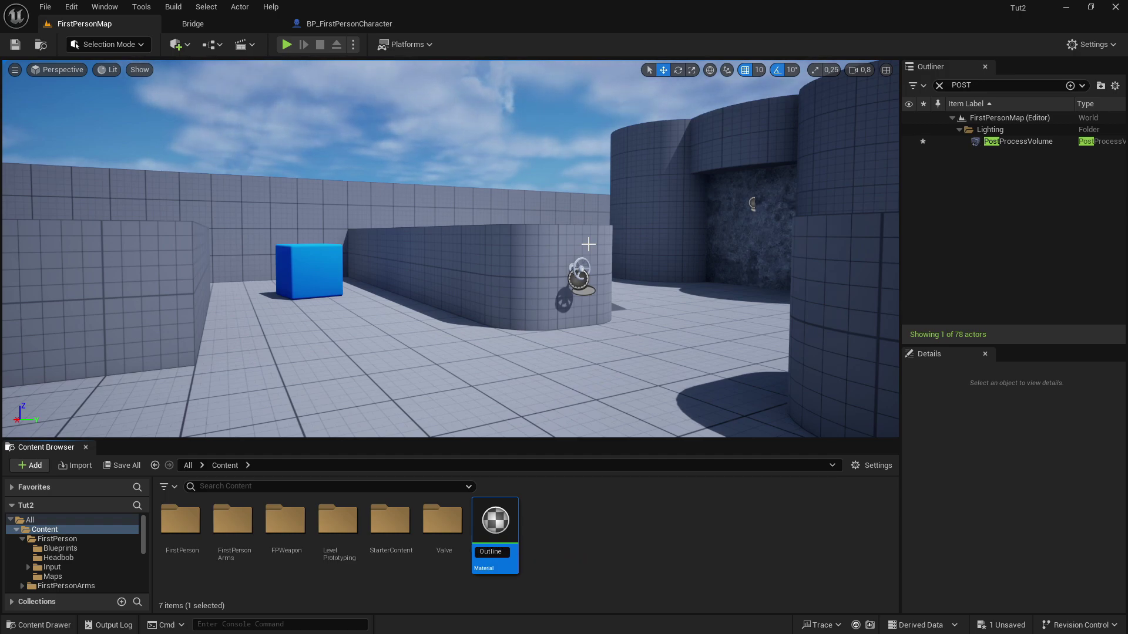
{"action": "type", "text": "Shader_"}
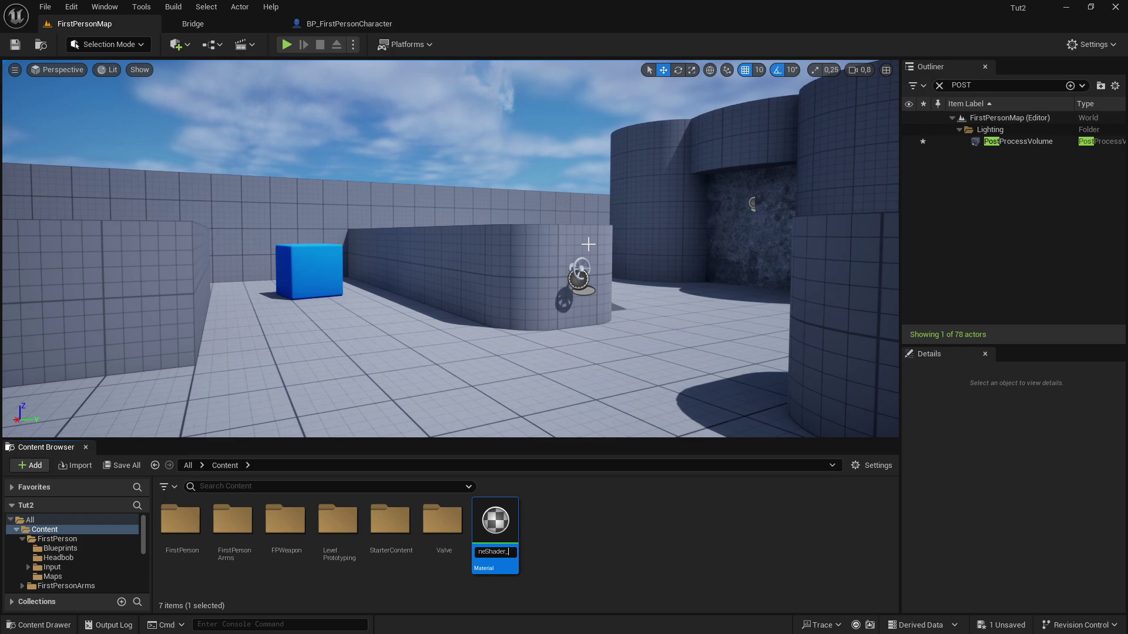
{"action": "type", "text": "PP"}
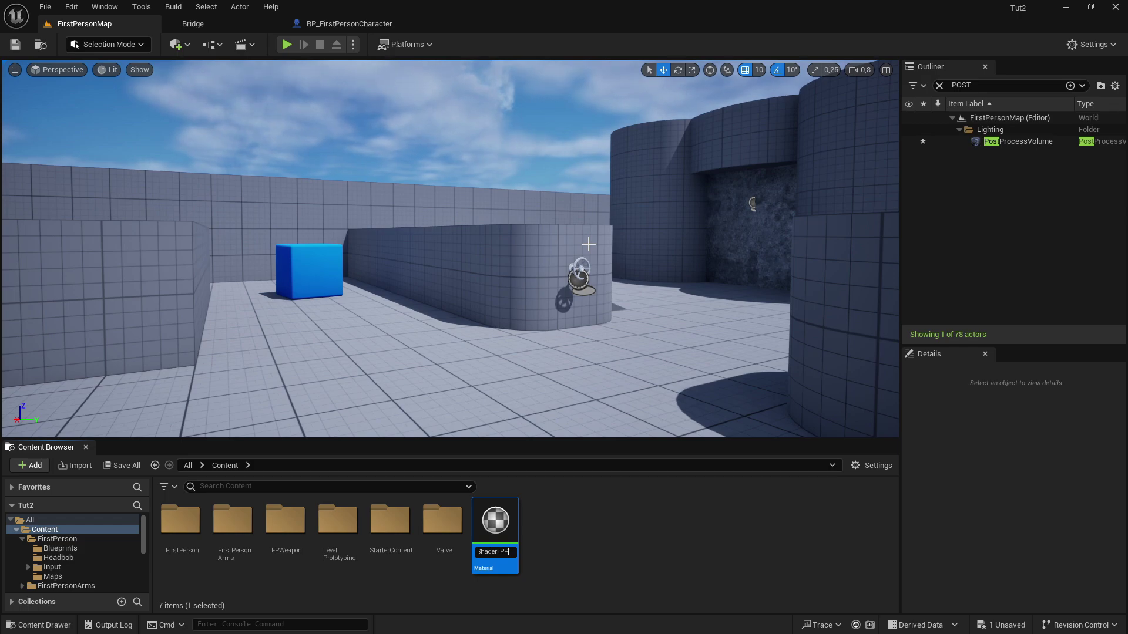
{"action": "key", "text": "Return"}
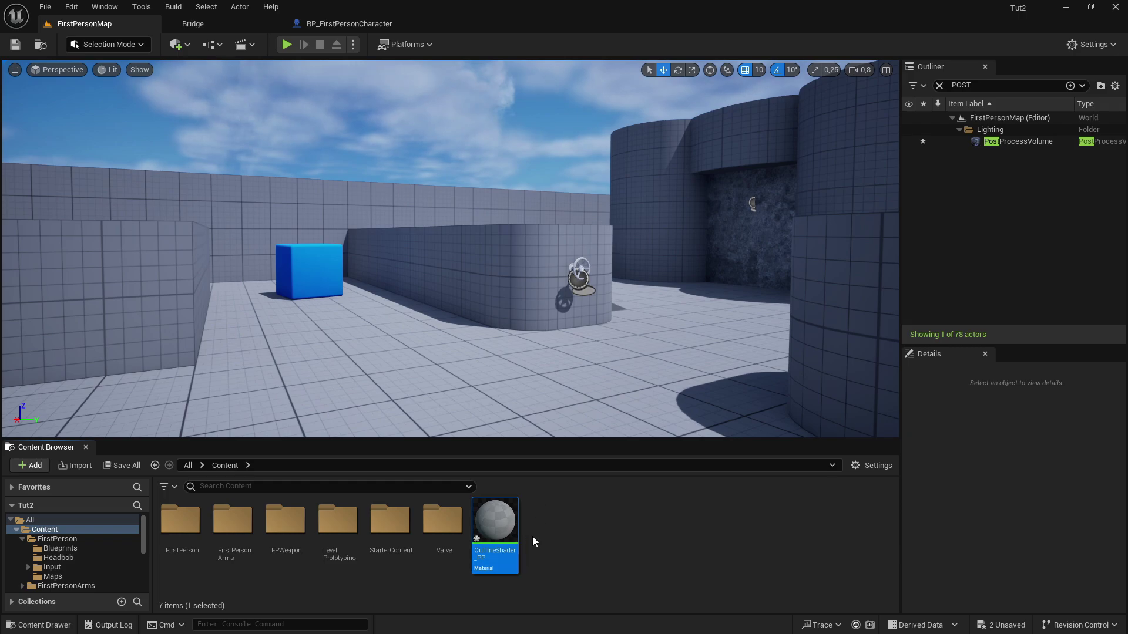
- Open the OutlineShader_PP material and set its Material Domain to Post Process
{"action": "double_click", "coordinate": [505, 535]}
{"action": "left_click", "coordinate": [533, 365]}
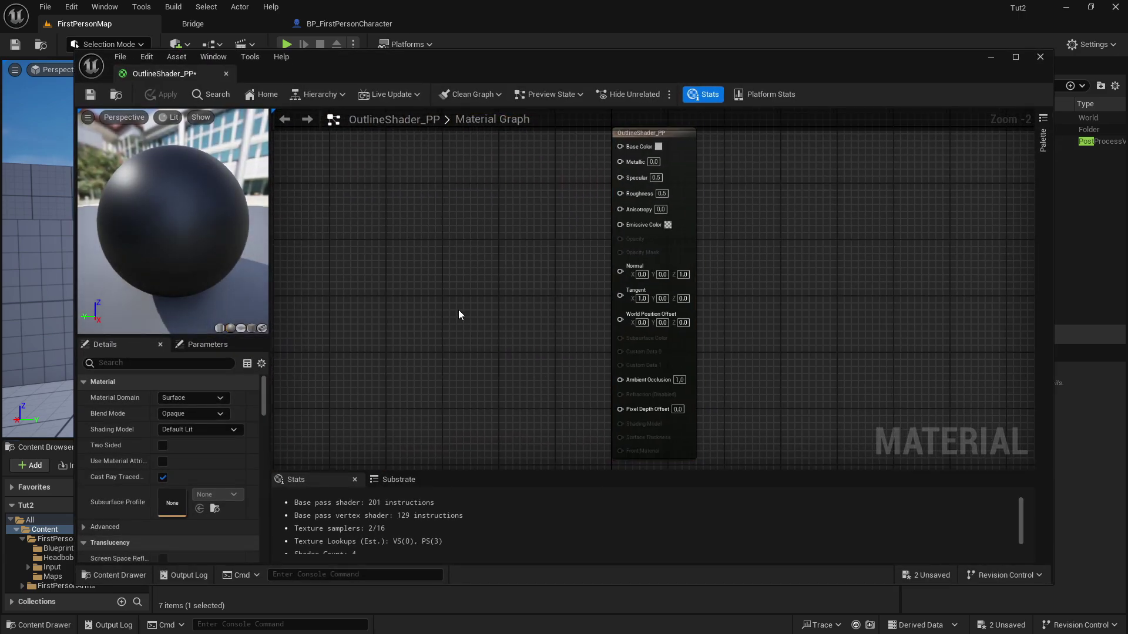
{"action": "right_click_drag", "start_coordinate": [464, 312], "coordinate": [479, 272]}
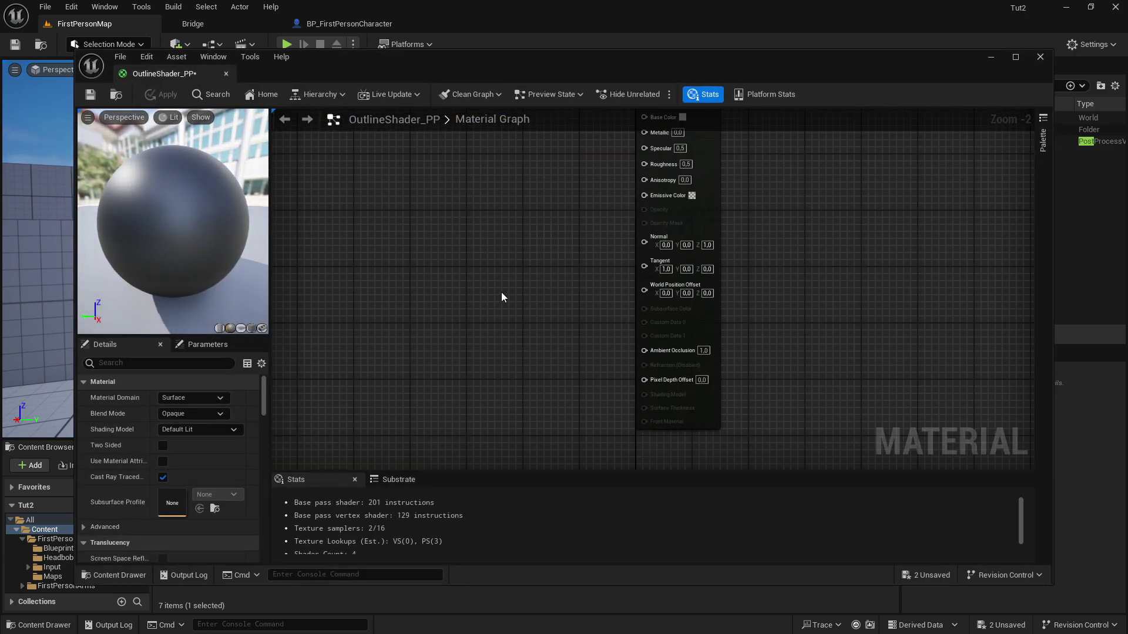
{"action": "left_click", "coordinate": [197, 399]}
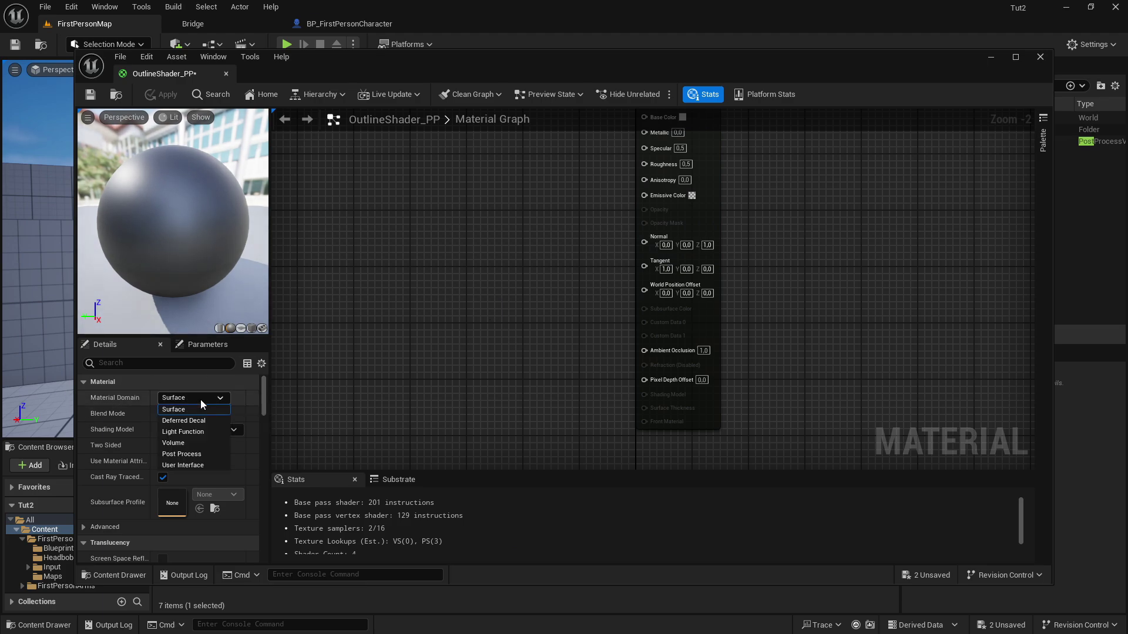
{"action": "left_click", "coordinate": [194, 454]}
{"action": "right_click_drag", "start_coordinate": [555, 266], "coordinate": [532, 382]}
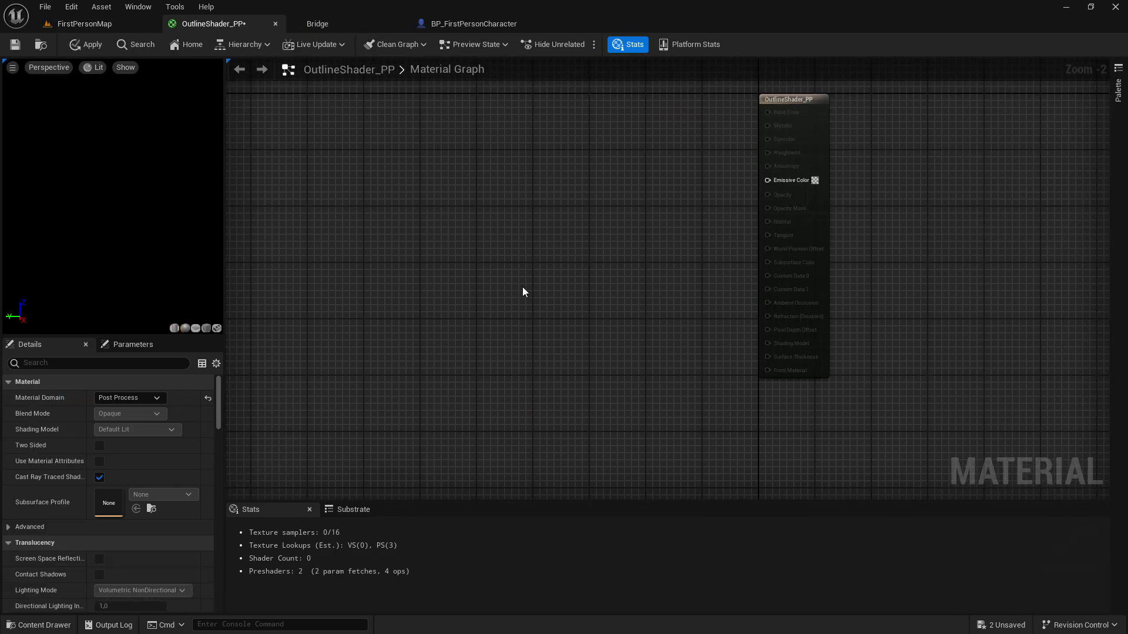
- Add a scalar parameter named OutlineThicness and place it well to the left of the material's output node
{"action": "right_click_drag", "start_coordinate": [523, 287], "coordinate": [670, 267]}
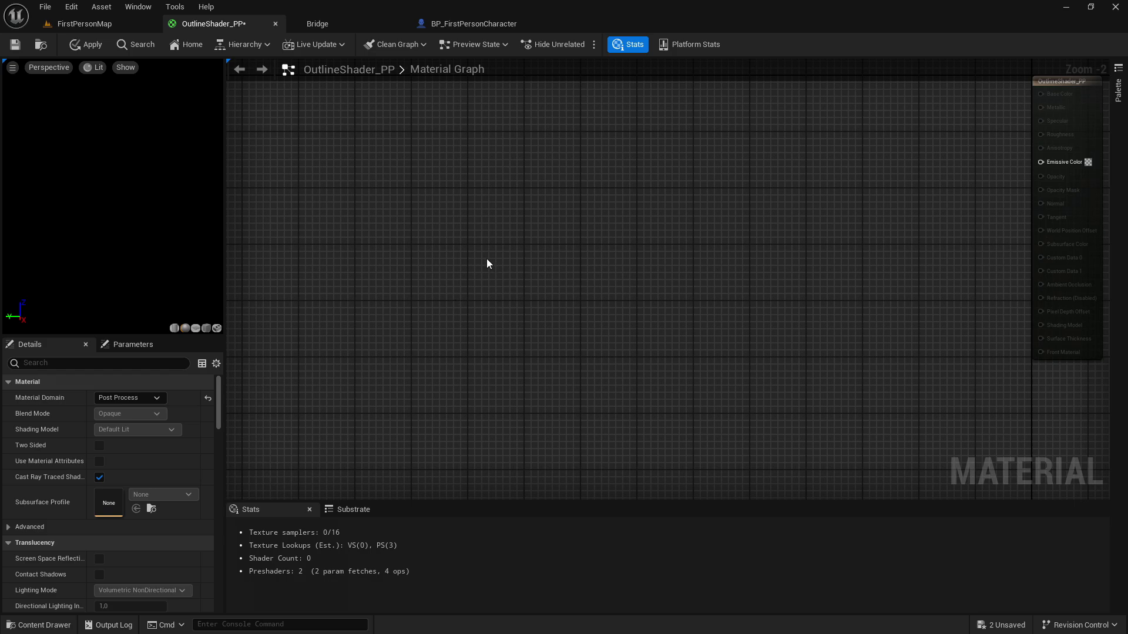
{"action": "right_click_drag", "start_coordinate": [422, 284], "coordinate": [460, 295]}
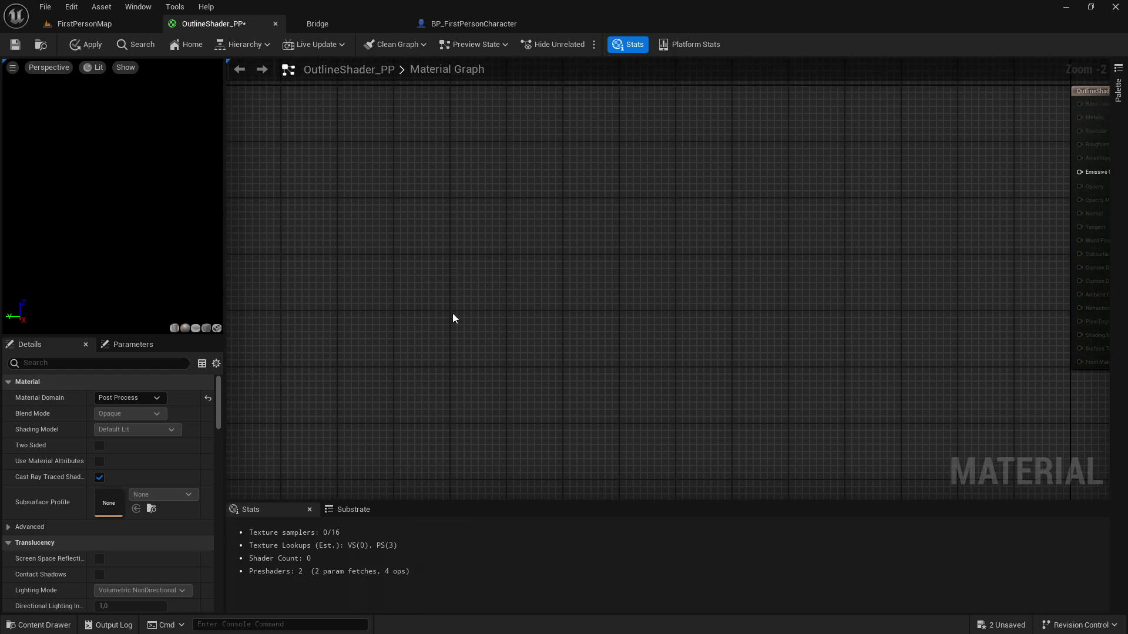
{"action": "left_click", "coordinate": [452, 307]}
{"action": "type", "text": "sssssssss"}
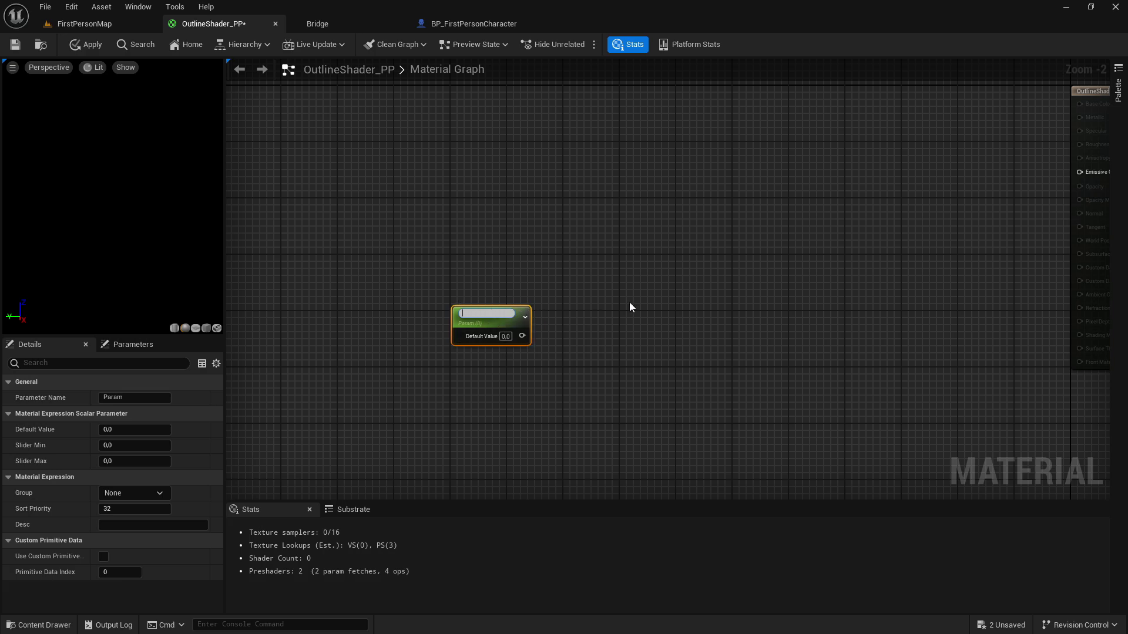
{"action": "type", "text": "OutlineThicness"}
{"action": "key", "text": "Return"}
{"action": "right_click_drag", "start_coordinate": [629, 302], "coordinate": [750, 268]}
{"action": "left_click_drag", "start_coordinate": [675, 334], "coordinate": [402, 293]}
{"action": "scroll", "coordinate": [440, 320], "scroll_direction": "up", "scroll_amount": 2}
{"action": "right_click_drag", "start_coordinate": [445, 296], "coordinate": [545, 314]}
{"action": "left_click_drag", "start_coordinate": [517, 309], "coordinate": [452, 321]}
{"action": "scroll", "coordinate": [447, 316], "scroll_direction": "down", "scroll_amount": 2}
{"action": "right_click_drag", "start_coordinate": [542, 292], "coordinate": [411, 312]}
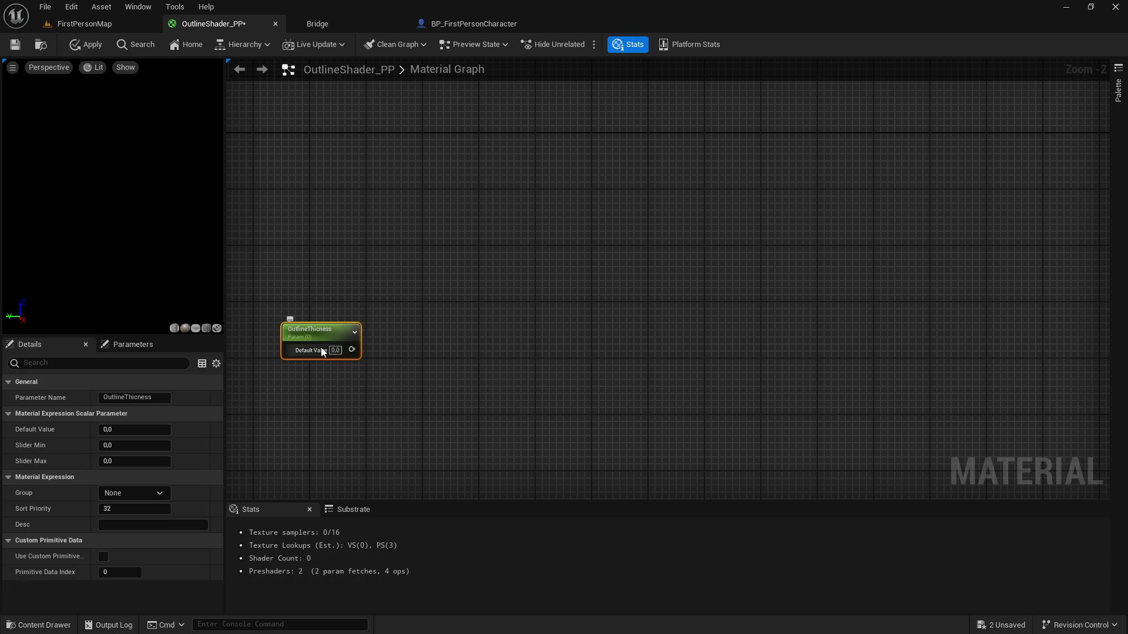
- Feed OutlineThicness into the OffsetAmount of a new BlurSampleOffsets node and straighten the connection between them
{"action": "left_click_drag", "start_coordinate": [352, 349], "coordinate": [421, 348]}
{"action": "type", "text": "blur"}
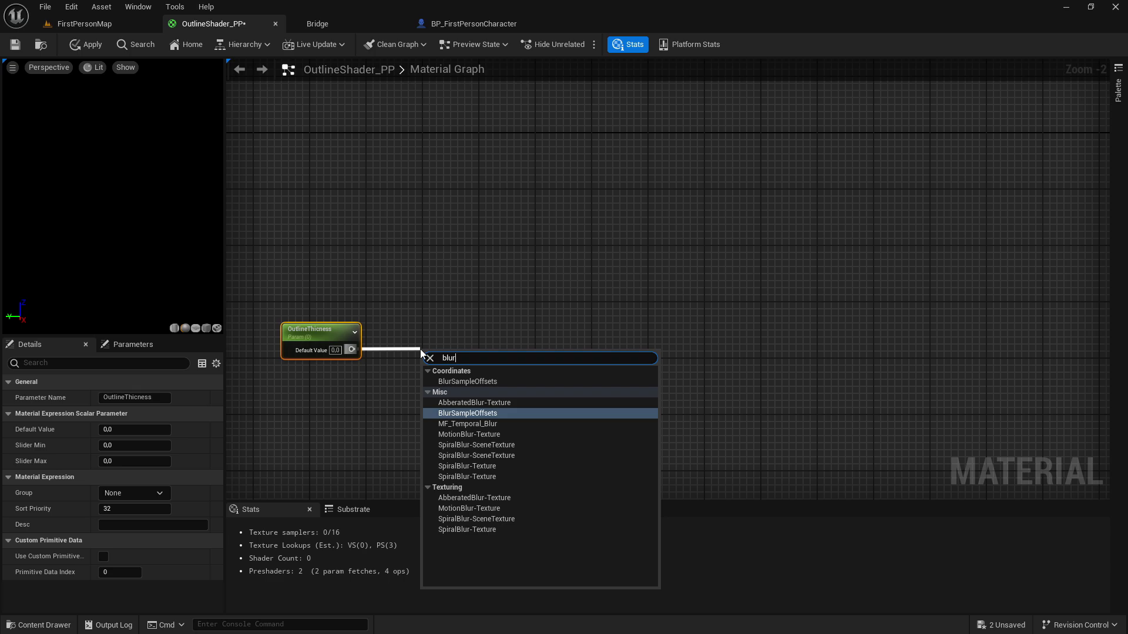
{"action": "key", "text": "Return"}
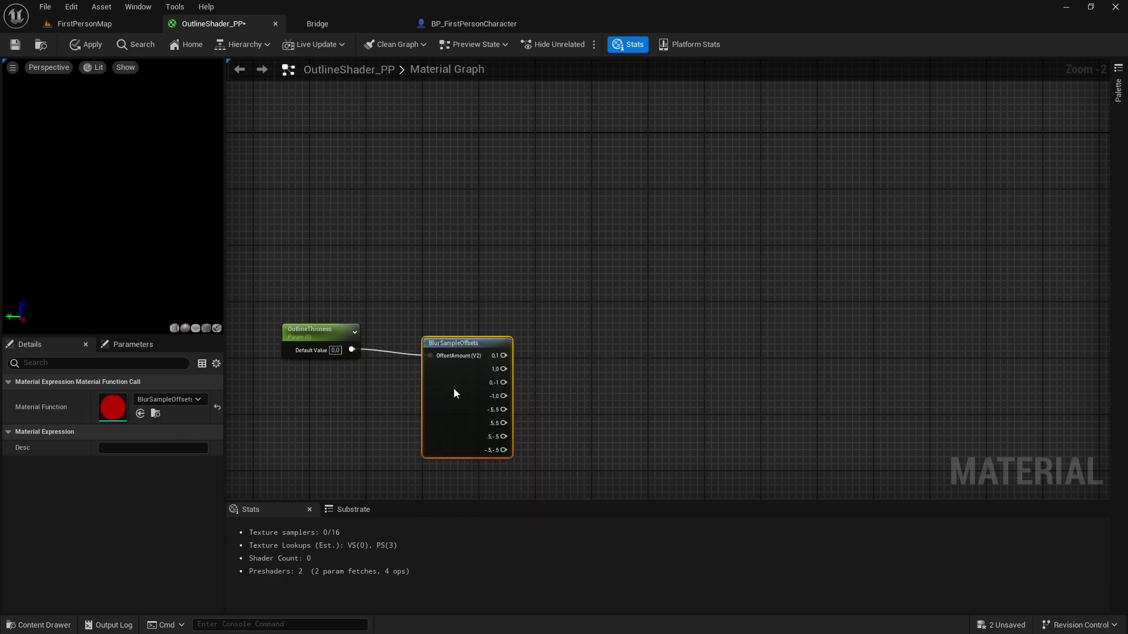
{"action": "left_click_drag", "start_coordinate": [322, 286], "coordinate": [523, 371]}
{"action": "key", "text": "q"}
{"action": "left_click", "coordinate": [682, 346]}
- Add a SampleSceneDepth node from the 0,1 output of BlurSampleOffsets and line it up beside that node
{"action": "right_click_drag", "start_coordinate": [682, 347], "coordinate": [585, 350]}
{"action": "left_click_drag", "start_coordinate": [416, 349], "coordinate": [503, 351]}
{"action": "type", "text": "sample"}
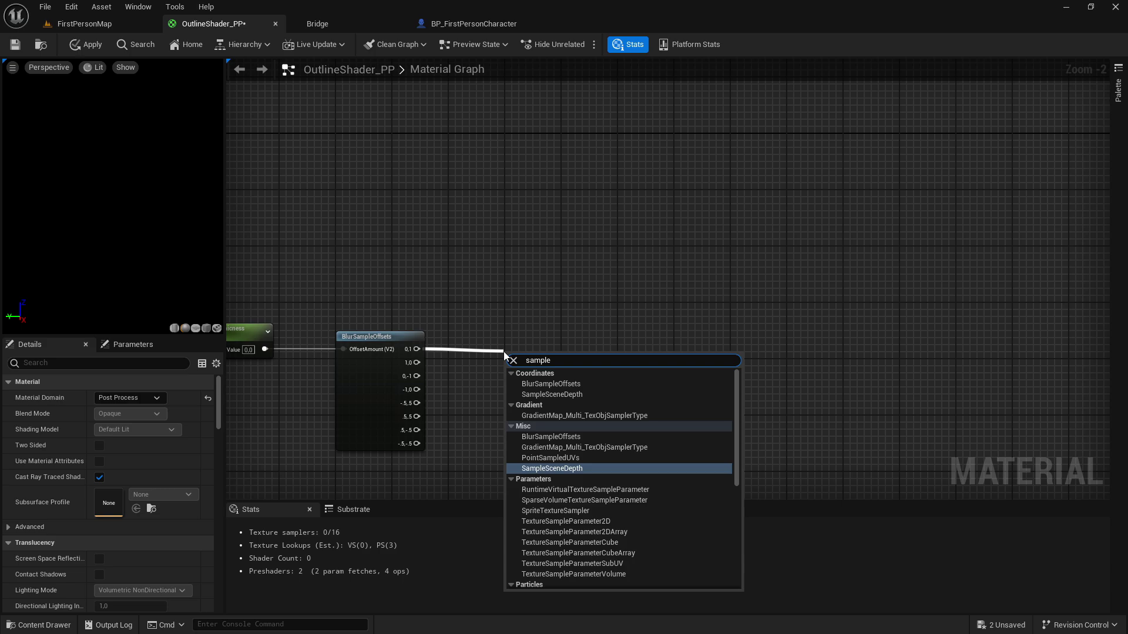
{"action": "key", "text": "Return"}
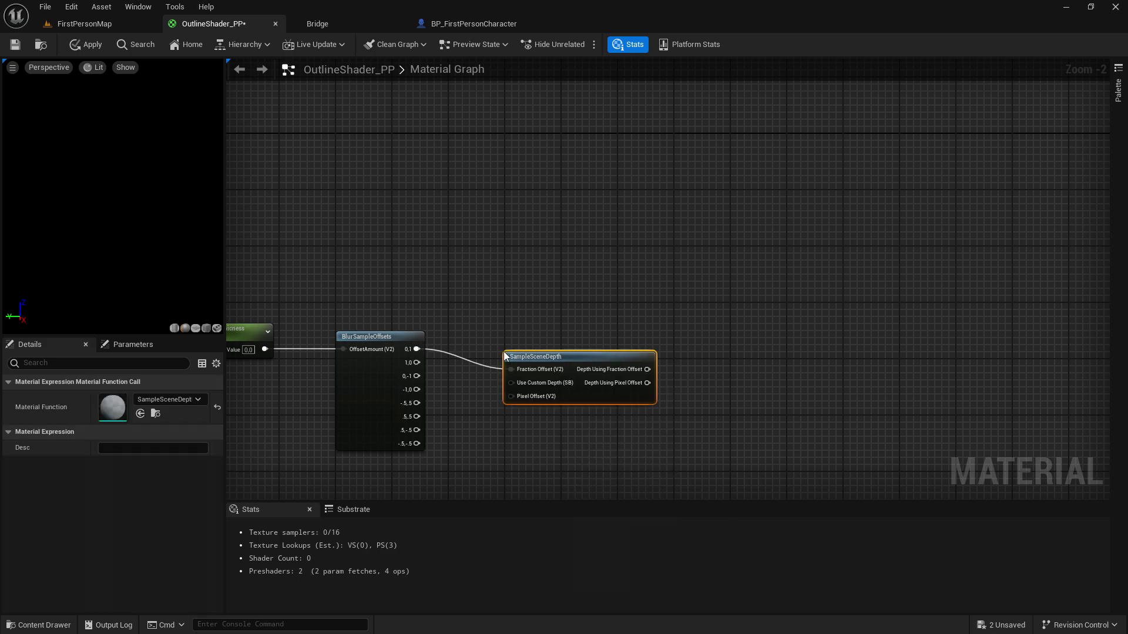
{"action": "left_click_drag", "start_coordinate": [569, 347], "coordinate": [562, 340]}
{"action": "right_click_drag", "start_coordinate": [555, 333], "coordinate": [522, 291]}
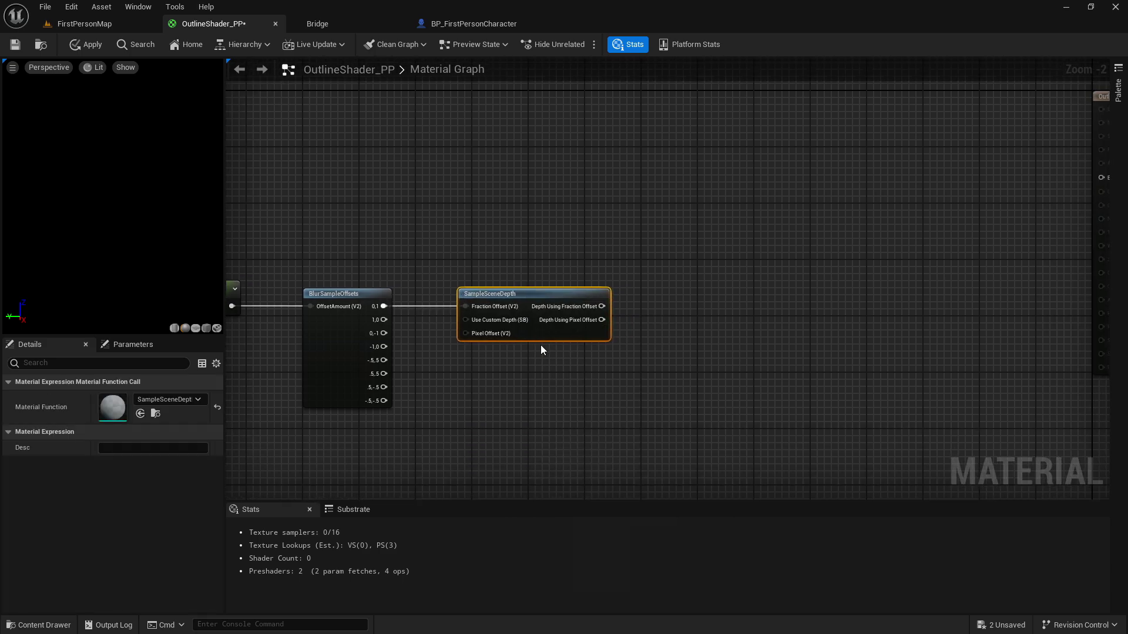
- Duplicate the SampleSceneDepth node three times and stack the copies in a column below the original
{"action": "key", "text": "ctrl+d"}
{"action": "key", "text": "ctrl+d"}
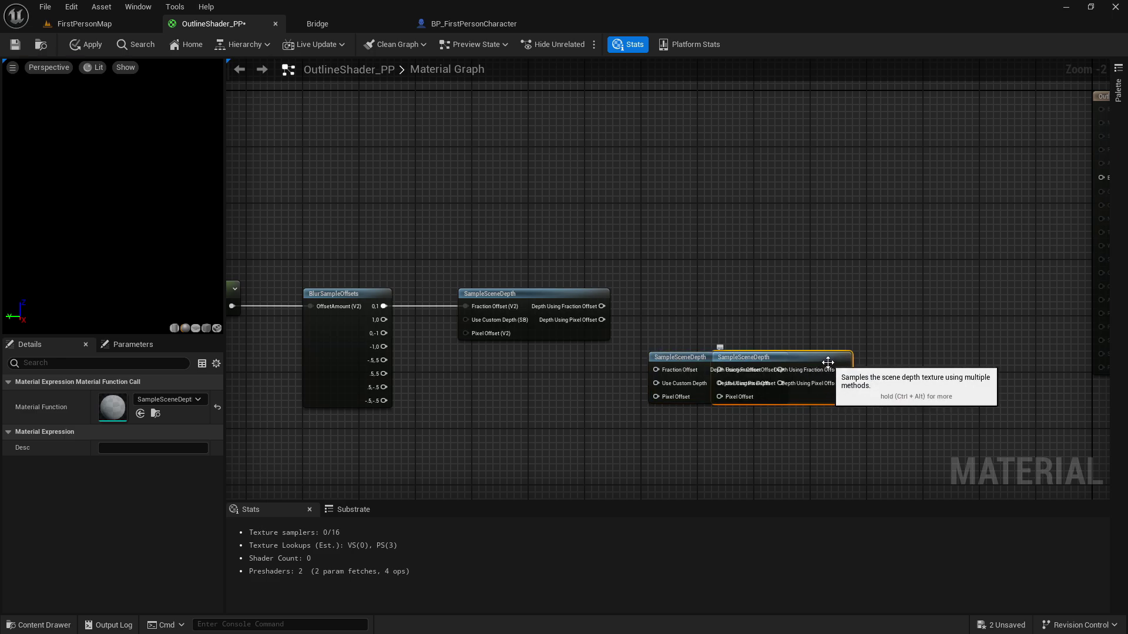
{"action": "key", "text": "ctrl+d"}
{"action": "left_click_drag", "start_coordinate": [743, 357], "coordinate": [501, 359]}
{"action": "left_click_drag", "start_coordinate": [679, 358], "coordinate": [501, 416]}
{"action": "left_click_drag", "start_coordinate": [520, 360], "coordinate": [514, 360]}
{"action": "left_click_drag", "start_coordinate": [513, 420], "coordinate": [506, 421]}
{"action": "right_click_drag", "start_coordinate": [593, 411], "coordinate": [548, 349]}
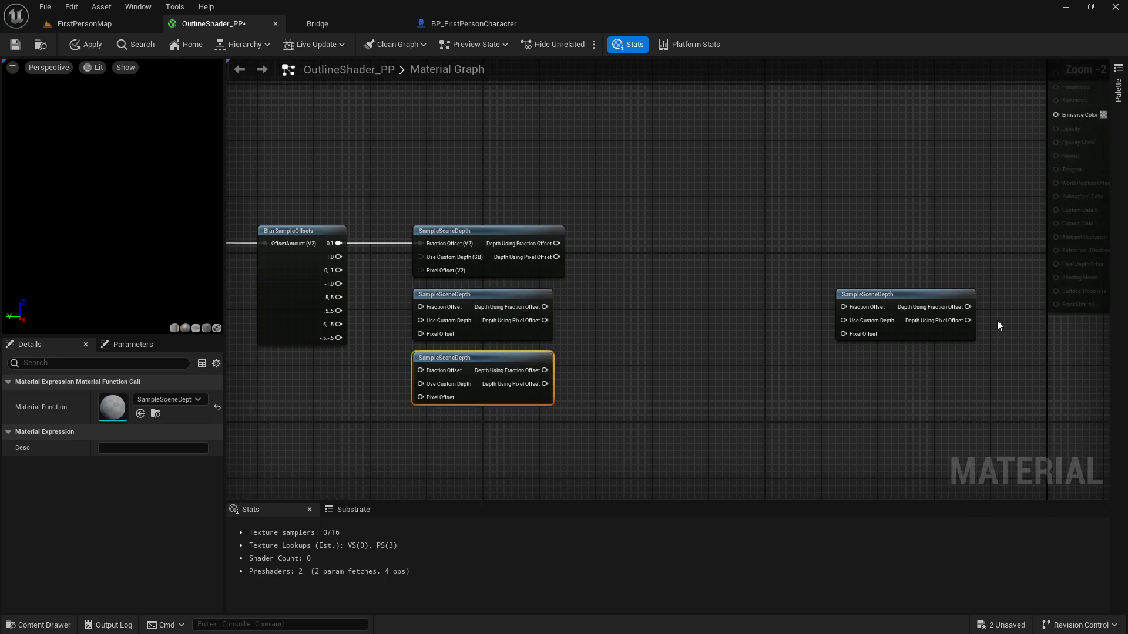
{"action": "left_click_drag", "start_coordinate": [899, 296], "coordinate": [468, 444]}
{"action": "right_click_drag", "start_coordinate": [683, 407], "coordinate": [806, 384]}
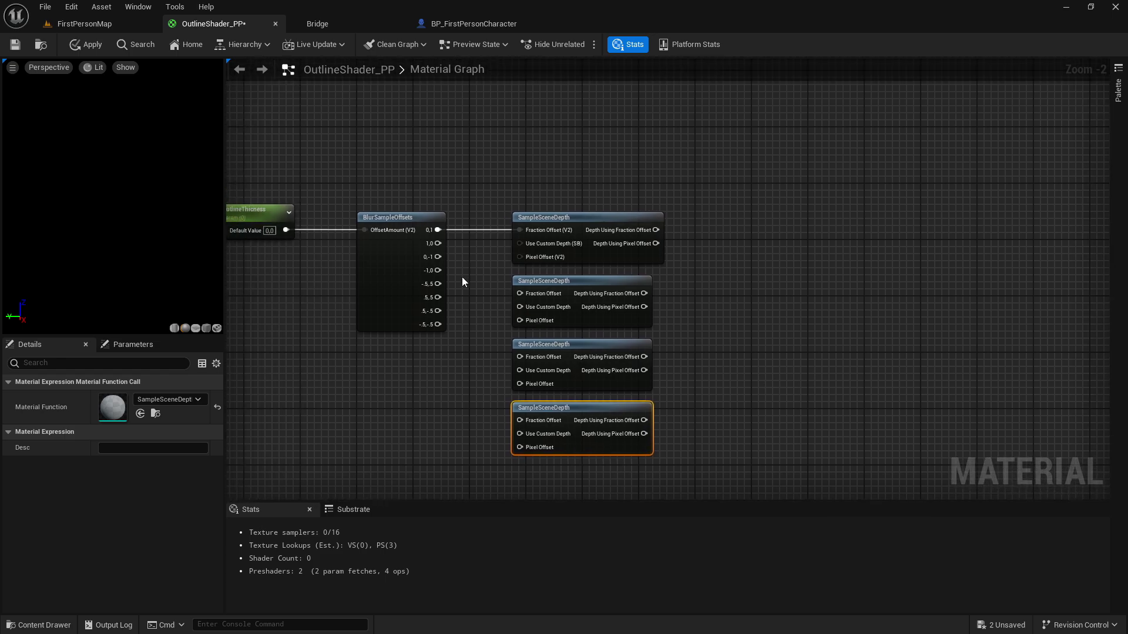
- Rewire the 0,1 output of BlurSampleOffsets from Fraction Offset to Pixel Offset on the uppermost SampleSceneDepth node
{"action": "left_click", "coordinate": [473, 229], "text": "alt"}
{"action": "left_click_drag", "start_coordinate": [435, 230], "coordinate": [535, 257]}
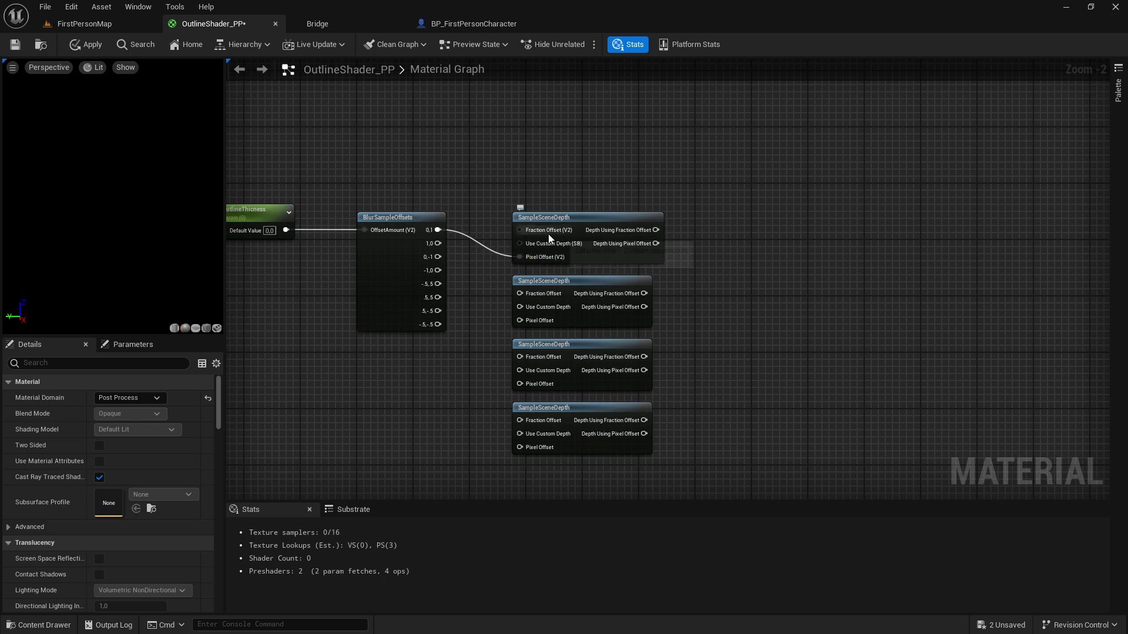
{"action": "right_click", "coordinate": [471, 239]}
{"action": "left_click", "coordinate": [463, 226]}
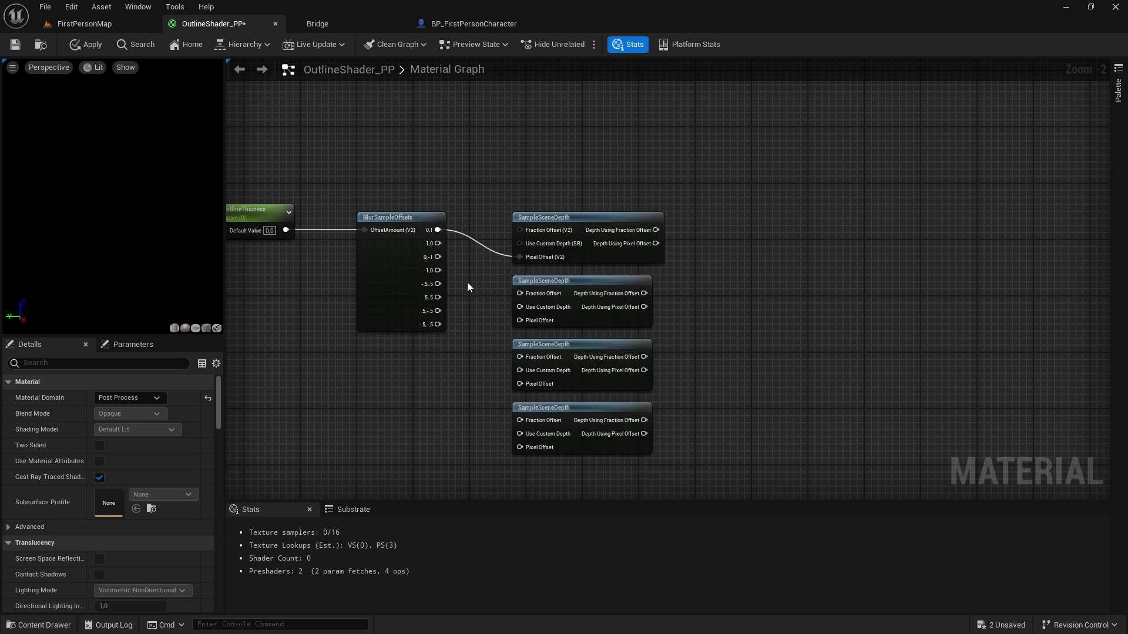
- Connect the 1,0, 0,-1 and -1,0 outputs of BlurSampleOffsets to the Pixel Offset inputs of the other three SampleSceneDepth nodes
{"action": "scroll", "coordinate": [468, 280], "scroll_direction": "up", "scroll_amount": 2}
{"action": "right_click_drag", "start_coordinate": [462, 254], "coordinate": [476, 231]}
{"action": "left_click_drag", "start_coordinate": [411, 211], "coordinate": [530, 313]}
{"action": "right_click_drag", "start_coordinate": [428, 245], "coordinate": [403, 234]}
{"action": "left_click_drag", "start_coordinate": [385, 219], "coordinate": [497, 386]}
{"action": "left_click_drag", "start_coordinate": [387, 235], "coordinate": [505, 473]}
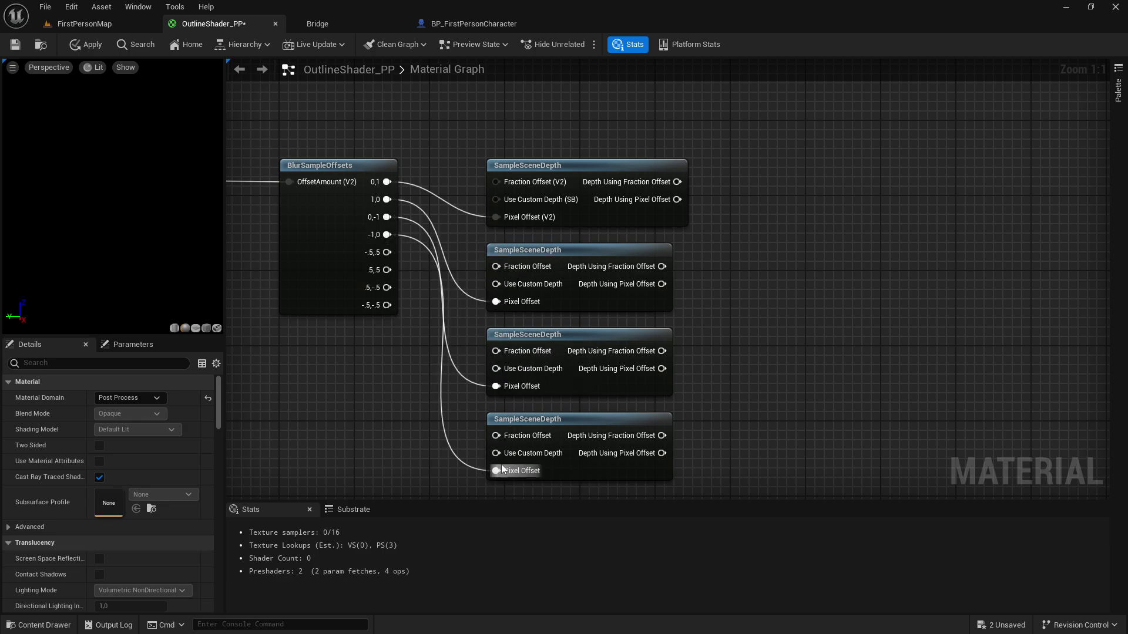
- Move the four SampleSceneDepth nodes upward together so the column sits more centrally beside BlurSampleOffsets
{"action": "scroll", "coordinate": [424, 347], "scroll_direction": "down", "scroll_amount": 2}
{"action": "left_click_drag", "start_coordinate": [527, 169], "coordinate": [554, 429]}
{"action": "left_click_drag", "start_coordinate": [541, 379], "coordinate": [545, 323]}
{"action": "left_click", "coordinate": [738, 256]}
- Create an Add node that sums the Depth Using Pixel Offset outputs of the upper two SampleSceneDepth nodes
{"action": "right_click_drag", "start_coordinate": [738, 256], "coordinate": [499, 324]}
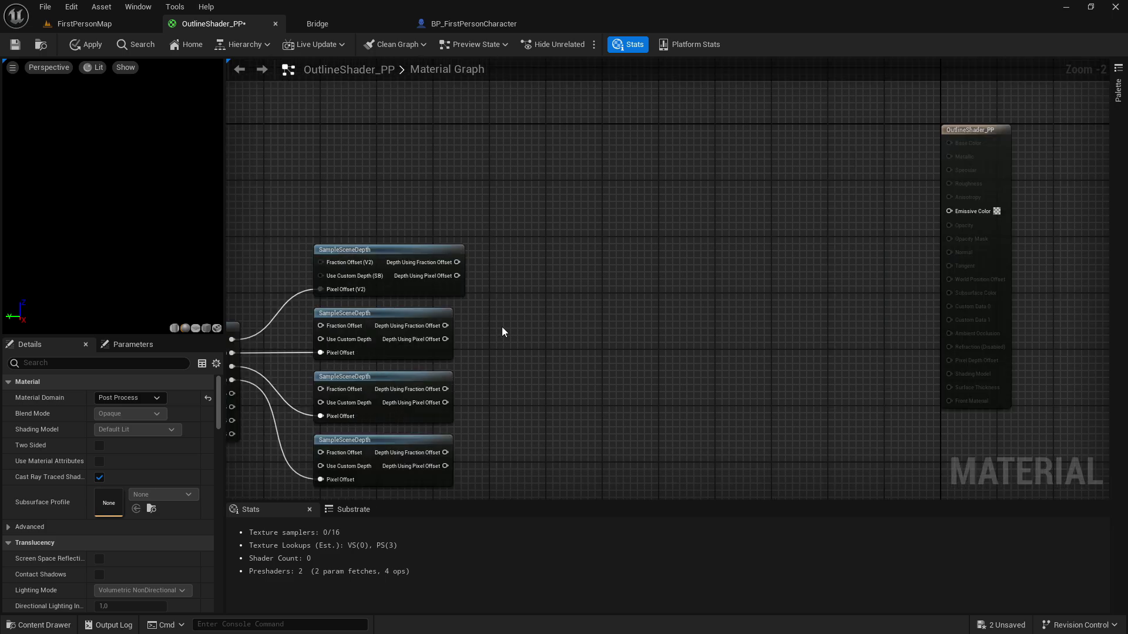
{"action": "left_click_drag", "start_coordinate": [457, 276], "coordinate": [538, 266]}
{"action": "type", "text": "add"}
{"action": "key", "text": "Return"}
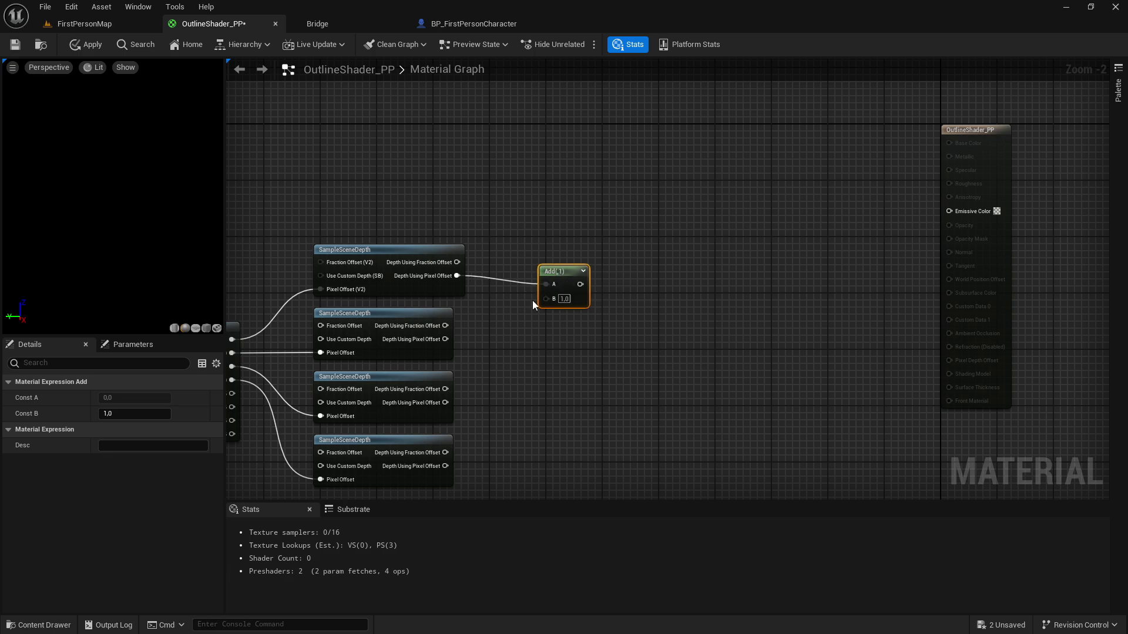
{"action": "left_click_drag", "start_coordinate": [422, 339], "coordinate": [561, 266]}
- Duplicate the Add node and connect the pixel-offset depth outputs of the lower two SampleSceneDepth nodes to its A and B inputs
{"action": "right_click_drag", "start_coordinate": [562, 266], "coordinate": [614, 218]}
{"action": "key", "text": "ctrl+d"}
{"action": "left_click_drag", "start_coordinate": [671, 234], "coordinate": [559, 334]}
{"action": "right_click_drag", "start_coordinate": [558, 303], "coordinate": [561, 290]}
{"action": "scroll", "coordinate": [561, 294], "scroll_direction": "up", "scroll_amount": 1}
{"action": "left_click_drag", "start_coordinate": [497, 348], "coordinate": [498, 422]}
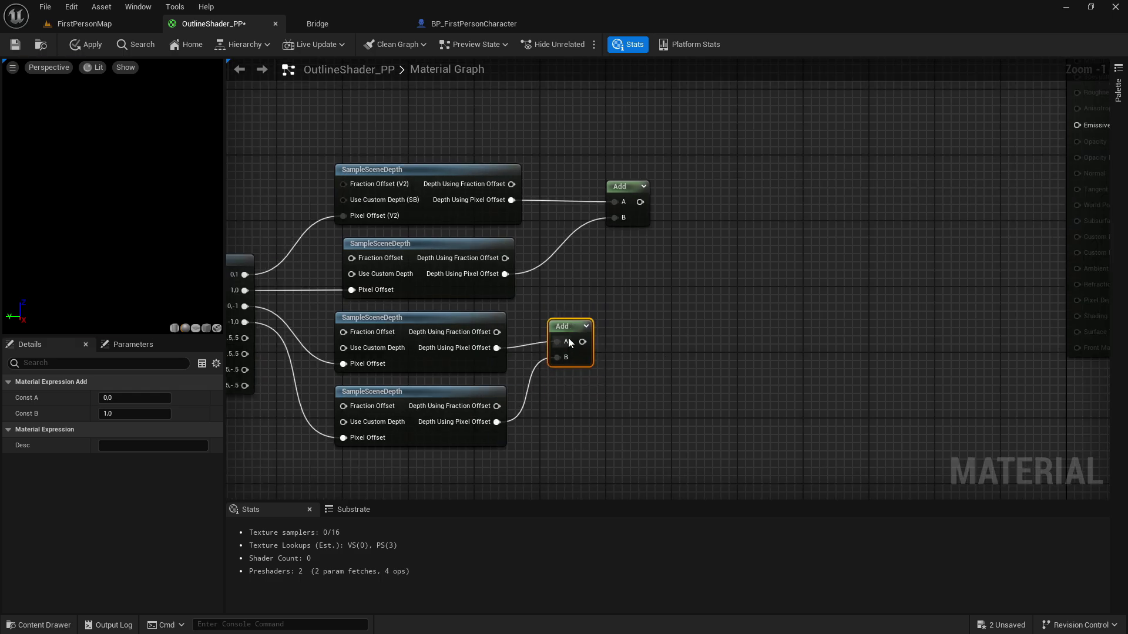
{"action": "left_click_drag", "start_coordinate": [570, 337], "coordinate": [586, 346]}
{"action": "left_click", "coordinate": [663, 314]}
- Create a third Add node that takes the lower Add in A and the upper Add in B
{"action": "right_click_drag", "start_coordinate": [662, 313], "coordinate": [529, 352]}
{"action": "left_click_drag", "start_coordinate": [467, 398], "coordinate": [618, 228]}
{"action": "type", "text": "ad"}
{"action": "key", "text": "Return"}
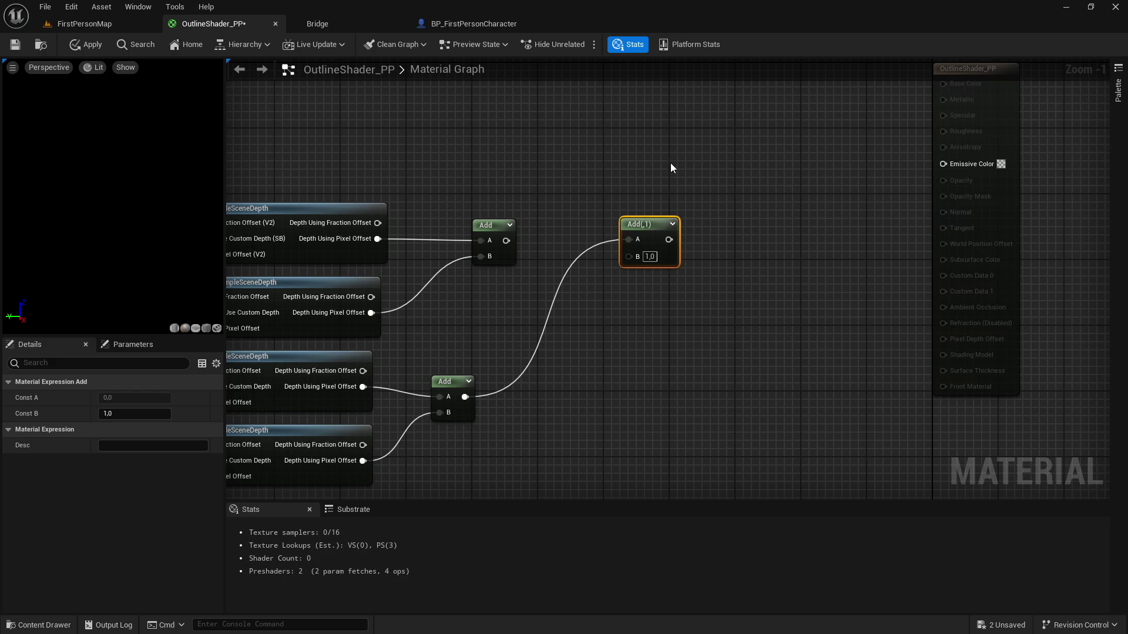
{"action": "right_click_drag", "start_coordinate": [689, 172], "coordinate": [624, 206]}
{"action": "left_click_drag", "start_coordinate": [441, 275], "coordinate": [562, 248]}
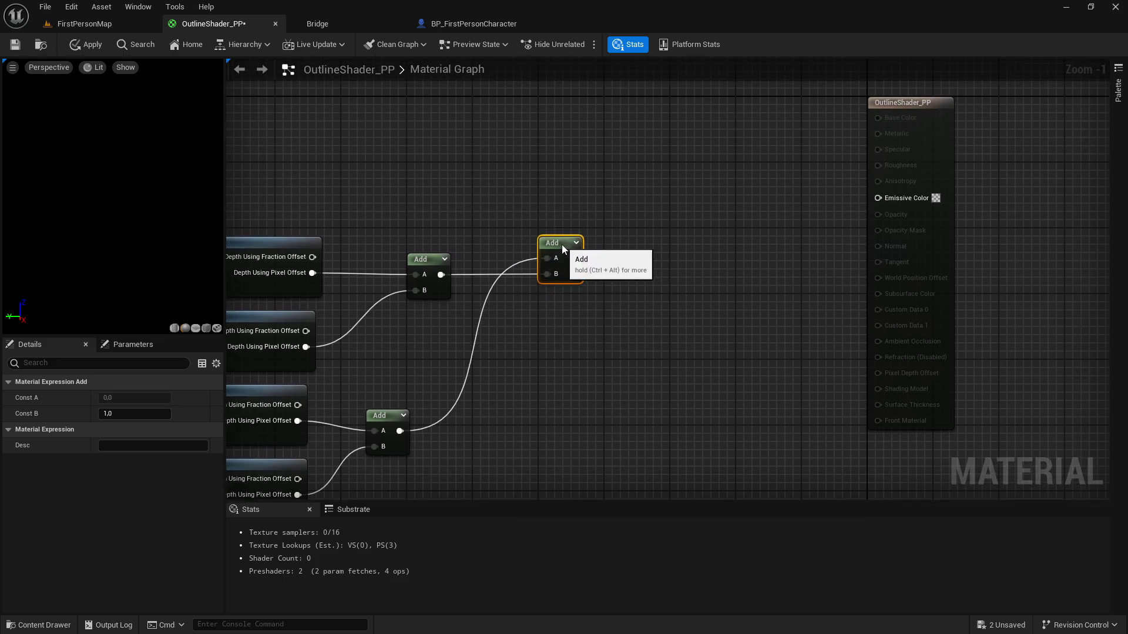
- Create another Add node after the combined sum and wire that sum to its B input, leaving A free
{"action": "right_click_drag", "start_coordinate": [617, 244], "coordinate": [546, 311]}
{"action": "left_click_drag", "start_coordinate": [493, 324], "coordinate": [573, 258]}
{"action": "type", "text": "add"}
{"action": "key", "text": "Return"}
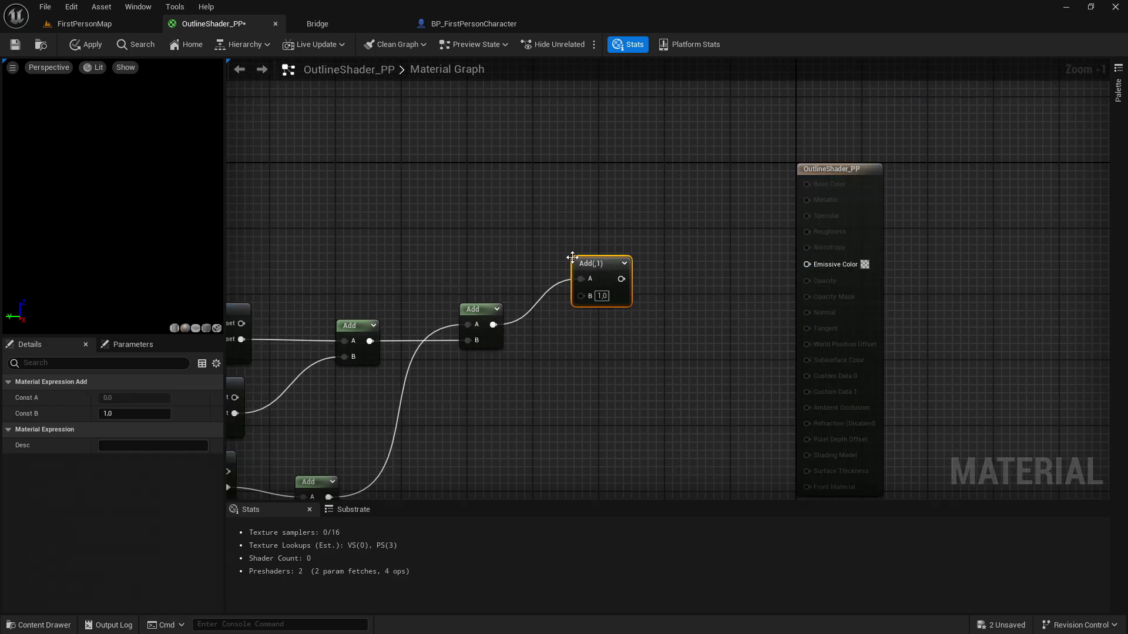
{"action": "left_click", "coordinate": [521, 316]}
{"action": "left_click", "coordinate": [507, 324], "text": "alt"}
{"action": "left_click_drag", "start_coordinate": [492, 325], "coordinate": [593, 235]}
{"action": "left_click", "coordinate": [498, 250]}
- Add a Constant2Vector node in the empty area above the uppermost SampleSceneDepth node
{"action": "right_click_drag", "start_coordinate": [499, 250], "coordinate": [705, 261]}
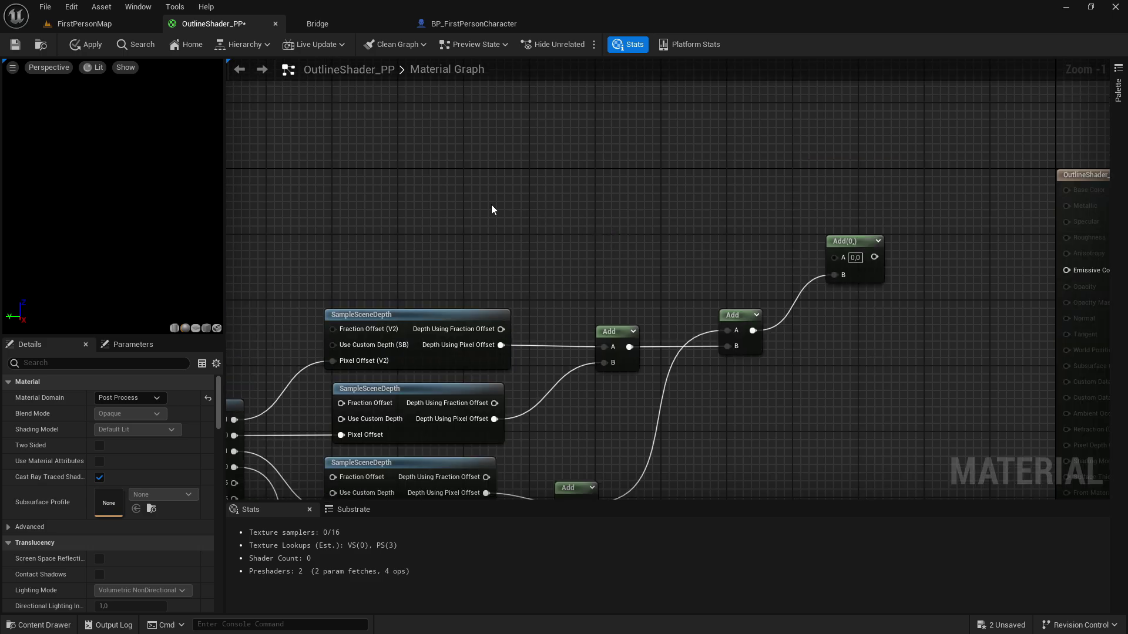
{"action": "left_click", "coordinate": [399, 216]}
{"action": "left_click_drag", "start_coordinate": [437, 222], "coordinate": [426, 212]}
{"action": "left_click_drag", "start_coordinate": [431, 213], "coordinate": [418, 212]}
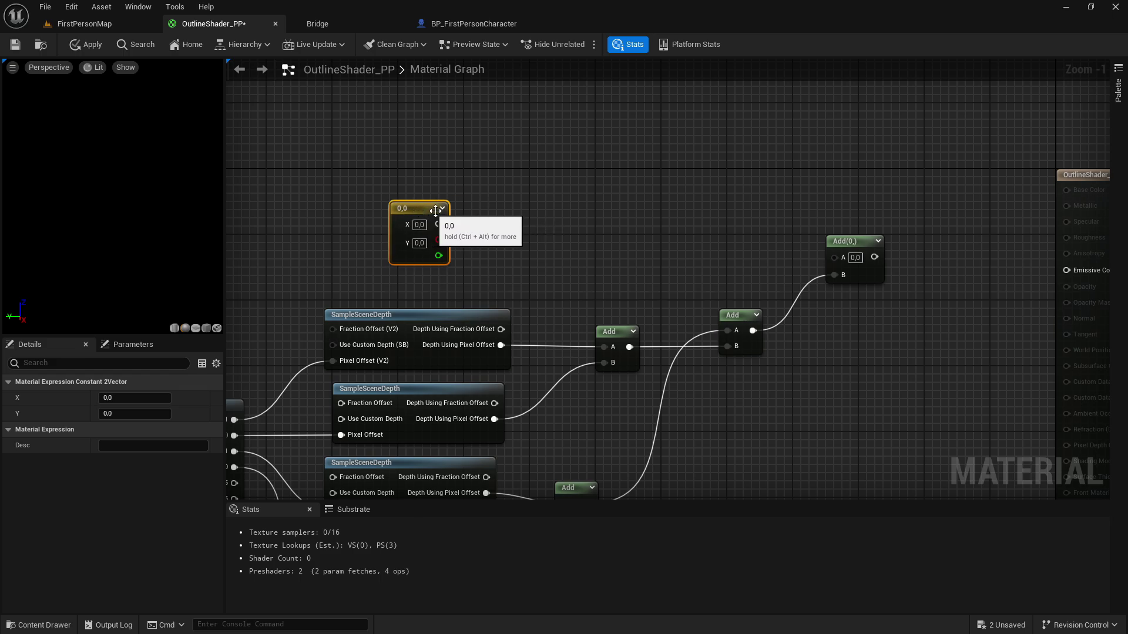
- Add a SampleSceneDepth node beside the new Constant2Vector and feed the vector into its Pixel Offset input
{"action": "right_click_drag", "start_coordinate": [486, 216], "coordinate": [438, 225]}
{"action": "left_click_drag", "start_coordinate": [391, 233], "coordinate": [485, 251]}
{"action": "type", "text": "sample"}
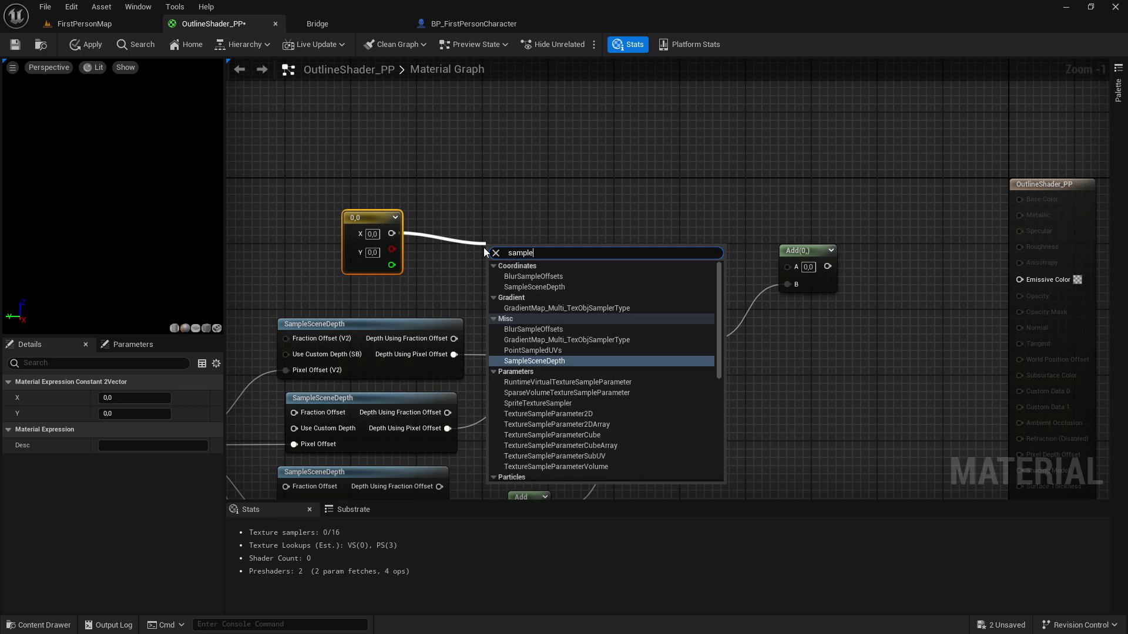
{"action": "key", "text": "Return"}
{"action": "left_click_drag", "start_coordinate": [339, 131], "coordinate": [518, 231]}
{"action": "key", "text": "q"}
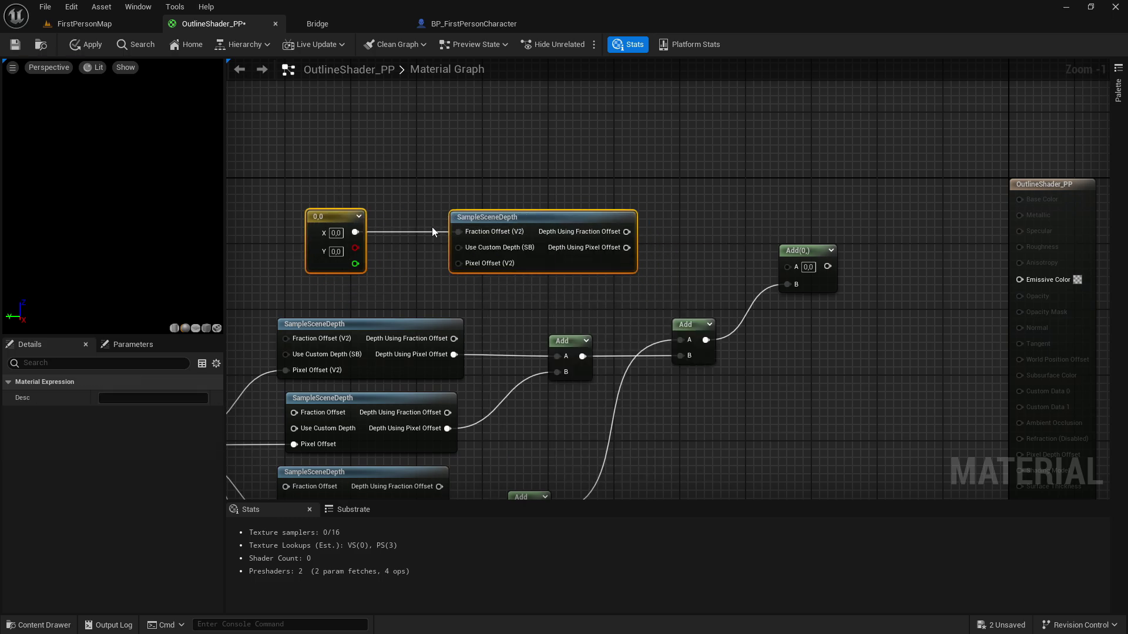
{"action": "left_click", "coordinate": [392, 232], "text": "alt"}
{"action": "left_click_drag", "start_coordinate": [355, 232], "coordinate": [488, 266]}
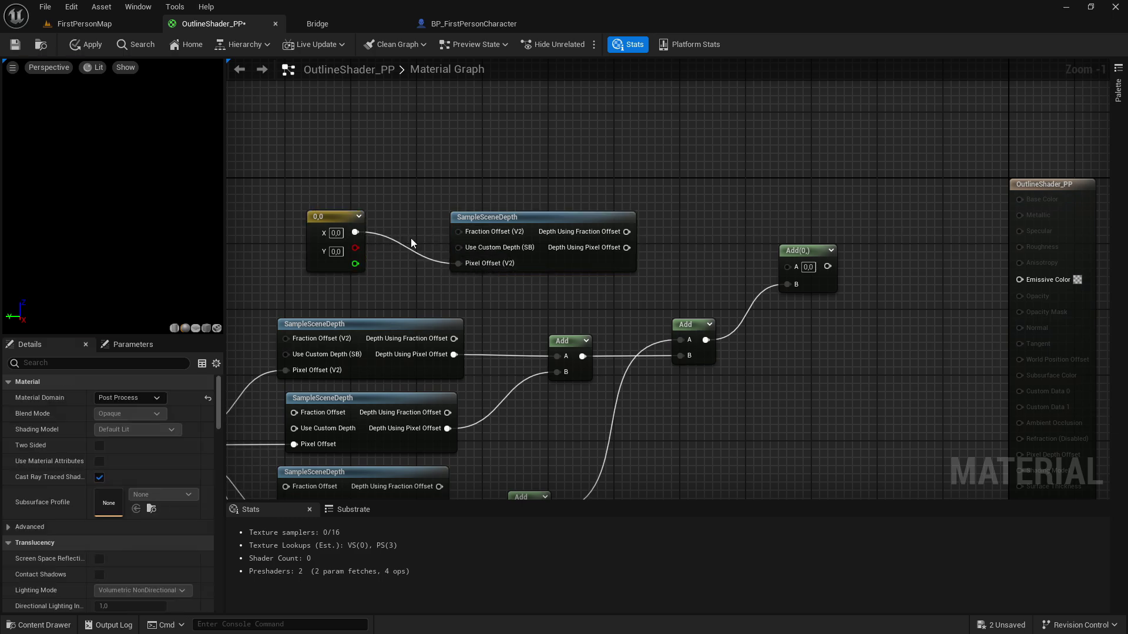
- Create a Multiply node fed by the new SampleSceneDepth's Depth Using Pixel Offset output and align the connected nodes
{"action": "right_click_drag", "start_coordinate": [535, 195], "coordinate": [453, 195]}
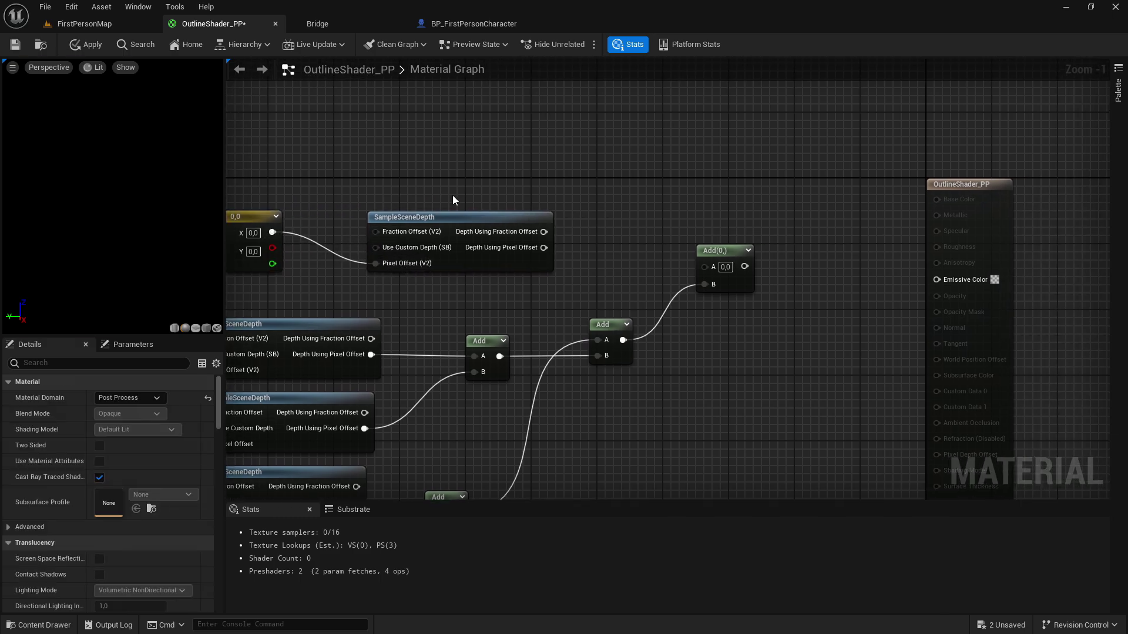
{"action": "left_click_drag", "start_coordinate": [543, 232], "coordinate": [609, 233]}
{"action": "type", "text": "mult"}
{"action": "key", "text": "Return"}
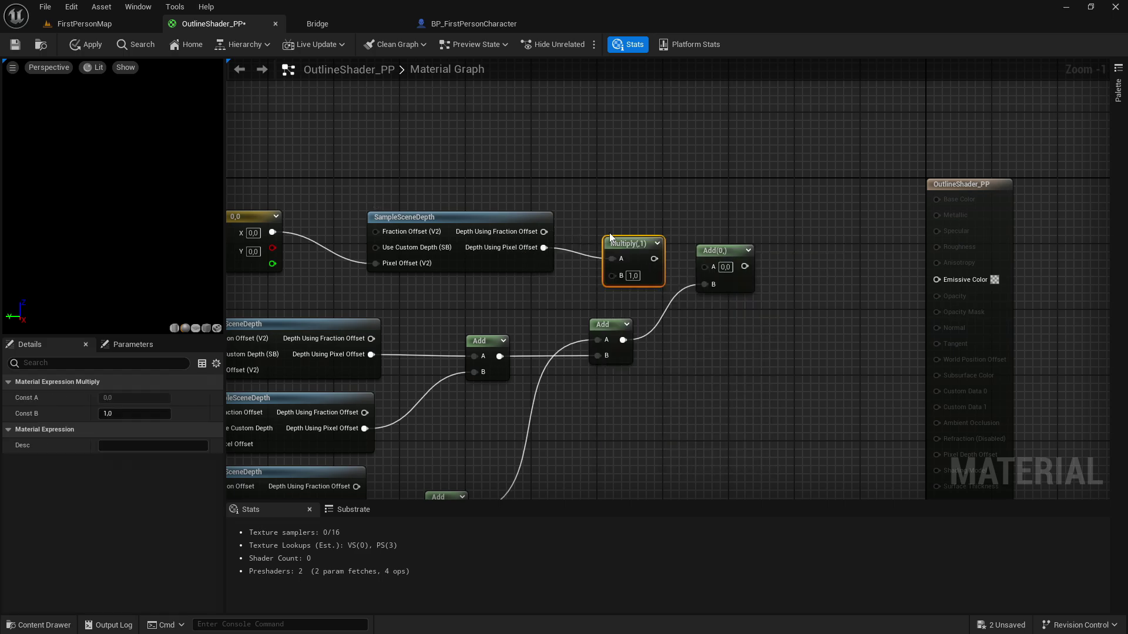
{"action": "right_click_drag", "start_coordinate": [344, 181], "coordinate": [418, 206]}
{"action": "left_click_drag", "start_coordinate": [285, 188], "coordinate": [673, 264]}
{"action": "key", "text": "q"}
{"action": "left_click", "coordinate": [661, 246]}
- Connect the Multiply output to the A input of the final Add node and set the Multiply's B to -4
{"action": "right_click_drag", "start_coordinate": [745, 241], "coordinate": [649, 225]}
{"action": "left_click_drag", "start_coordinate": [632, 257], "coordinate": [691, 278]}
{"action": "left_click", "coordinate": [611, 274]}
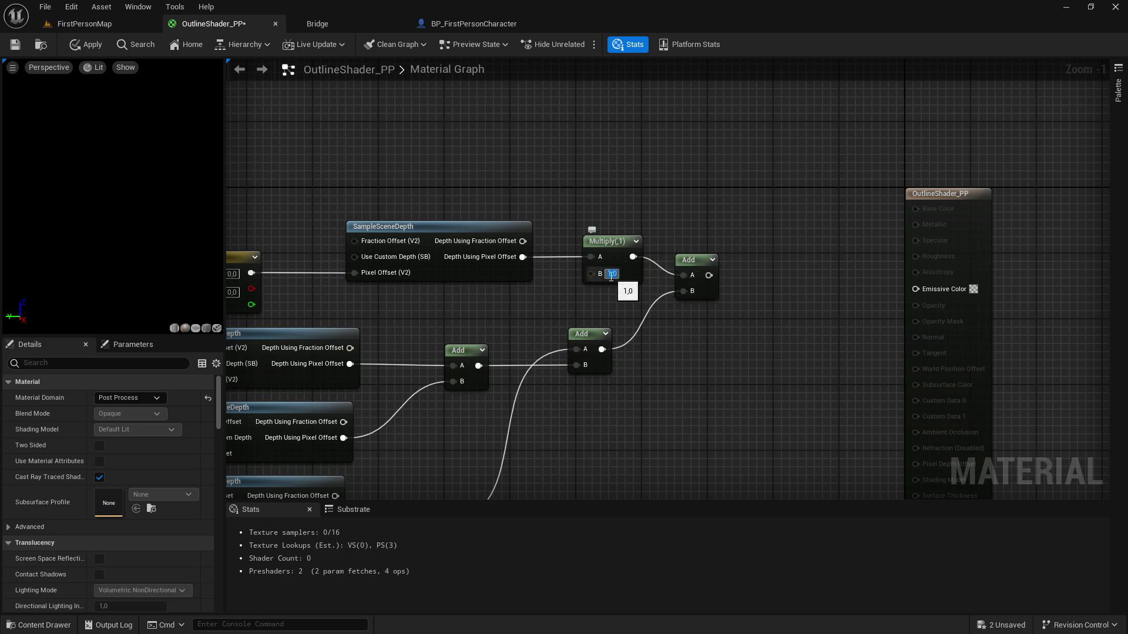
{"action": "key", "text": "Return"}
- Move the upper Constant2Vector, SampleSceneDepth and Multiply nodes together away from the final Add, above the BlurSampleOffsets branch
{"action": "right_click_drag", "start_coordinate": [703, 225], "coordinate": [983, 210]}
{"action": "left_click_drag", "start_coordinate": [455, 163], "coordinate": [615, 248]}
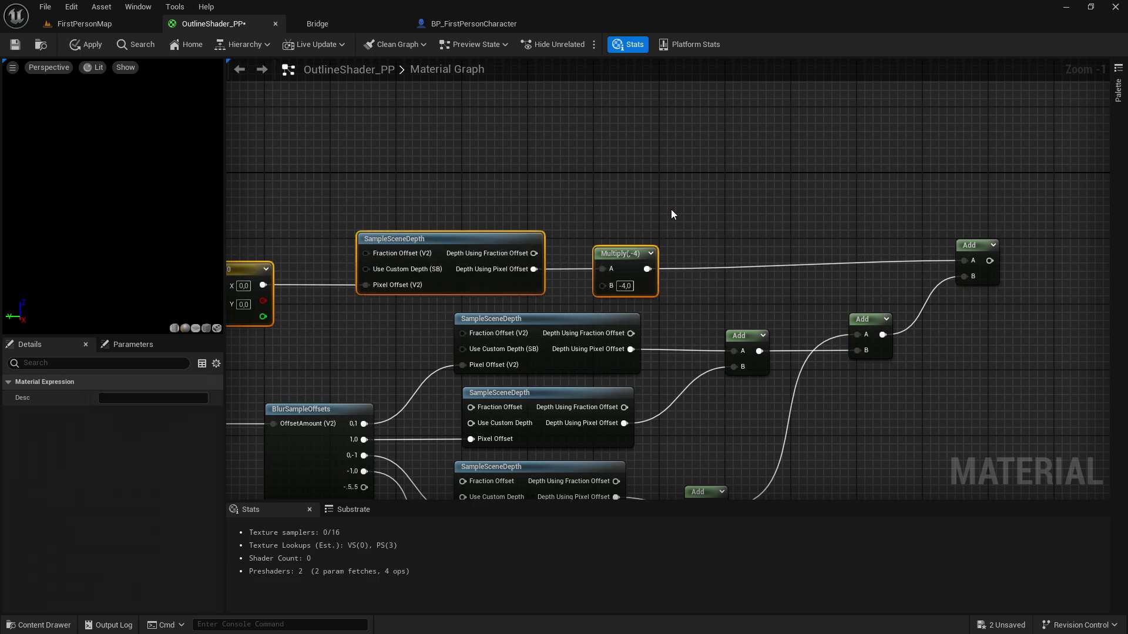
{"action": "left_click", "coordinate": [712, 206]}
- Move the material output node farther from the graph to make room and nudge the final Add node
{"action": "scroll", "coordinate": [815, 204], "scroll_direction": "down", "scroll_amount": 1}
{"action": "right_click_drag", "start_coordinate": [818, 205], "coordinate": [562, 171]}
{"action": "scroll", "coordinate": [799, 188], "scroll_direction": "down", "scroll_amount": 1}
{"action": "scroll", "coordinate": [671, 164], "scroll_direction": "up", "scroll_amount": 2}
{"action": "right_click_drag", "start_coordinate": [673, 163], "coordinate": [402, 252]}
{"action": "left_click_drag", "start_coordinate": [692, 279], "coordinate": [881, 166]}
{"action": "left_click_drag", "start_coordinate": [631, 225], "coordinate": [643, 224]}
- Create an Abs node from the final Add's output and align it with the Add node
{"action": "right_click_drag", "start_coordinate": [602, 224], "coordinate": [811, 170]}
{"action": "scroll", "coordinate": [668, 208], "scroll_direction": "up", "scroll_amount": 1}
{"action": "left_click", "coordinate": [611, 273]}
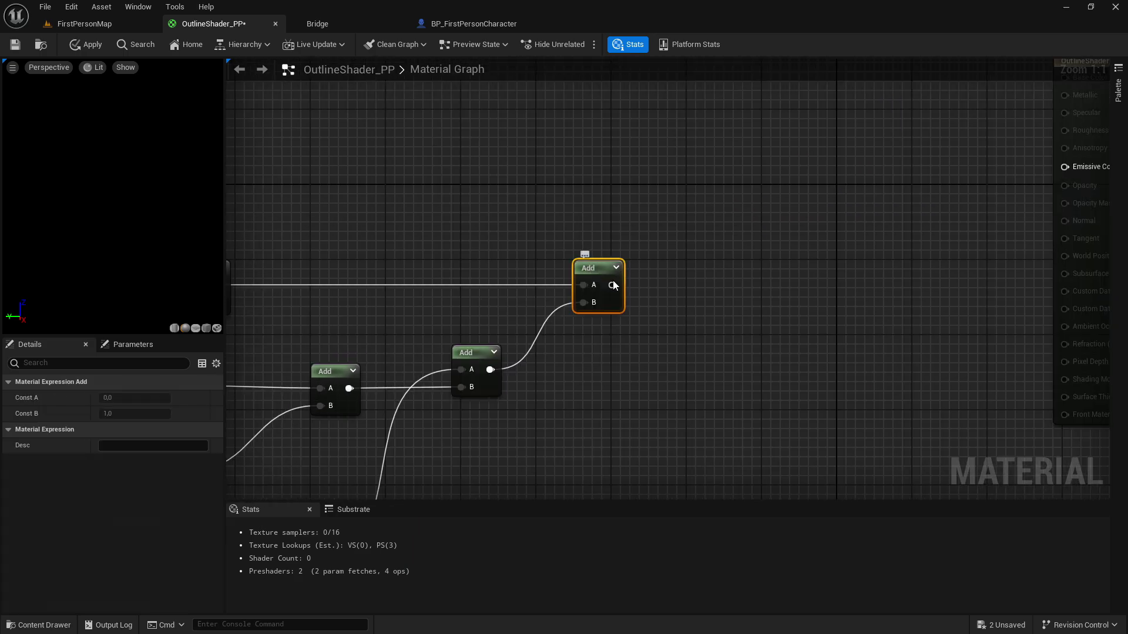
{"action": "right_click_drag", "start_coordinate": [618, 285], "coordinate": [526, 285]}
{"action": "left_click_drag", "start_coordinate": [526, 284], "coordinate": [633, 280]}
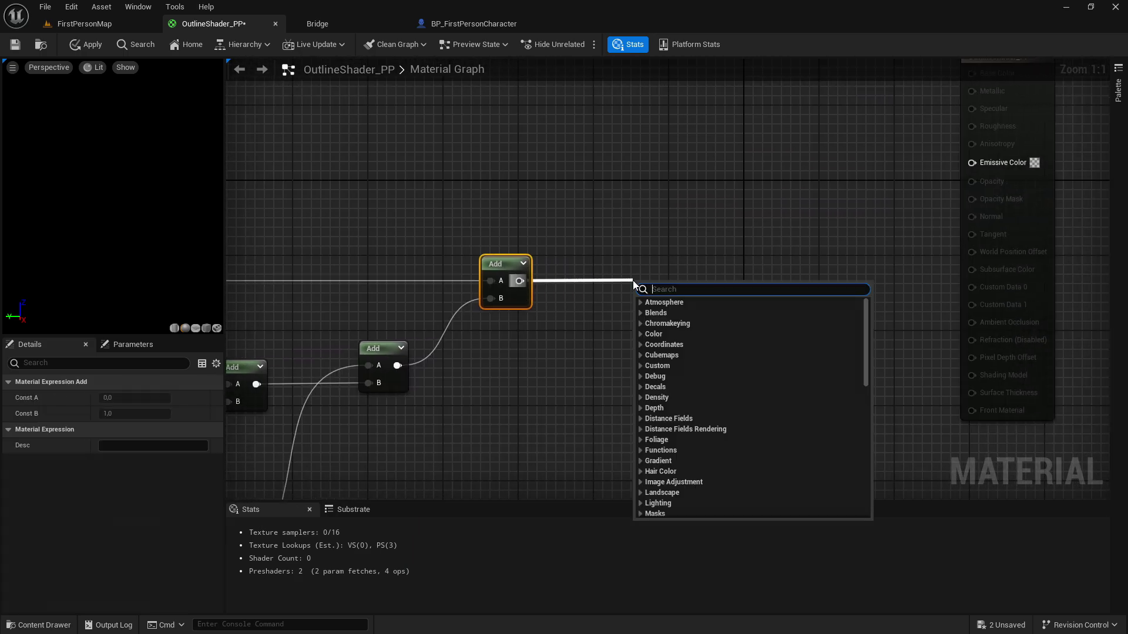
{"action": "type", "text": "abs"}
{"action": "key", "text": "Return"}
{"action": "left_click_drag", "start_coordinate": [661, 287], "coordinate": [615, 266]}
{"action": "right_click_drag", "start_coordinate": [615, 266], "coordinate": [513, 276]}
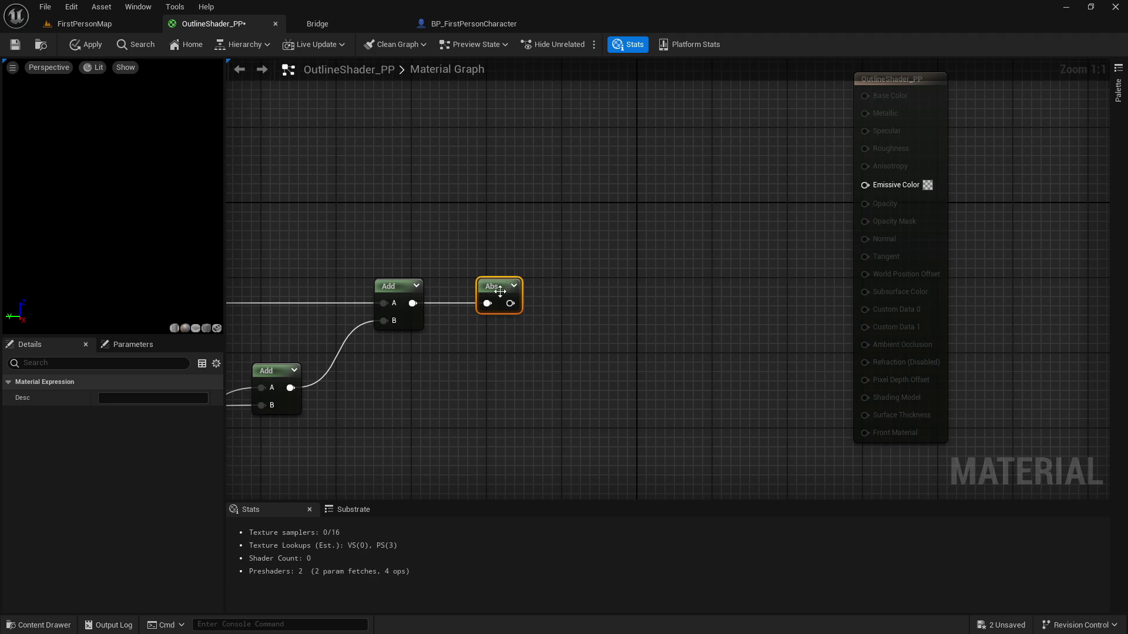
- Create a Multiply node that takes the Abs output in A and line it up with the Abs node
{"action": "left_click_drag", "start_coordinate": [508, 305], "coordinate": [601, 301]}
{"action": "type", "text": "mult"}
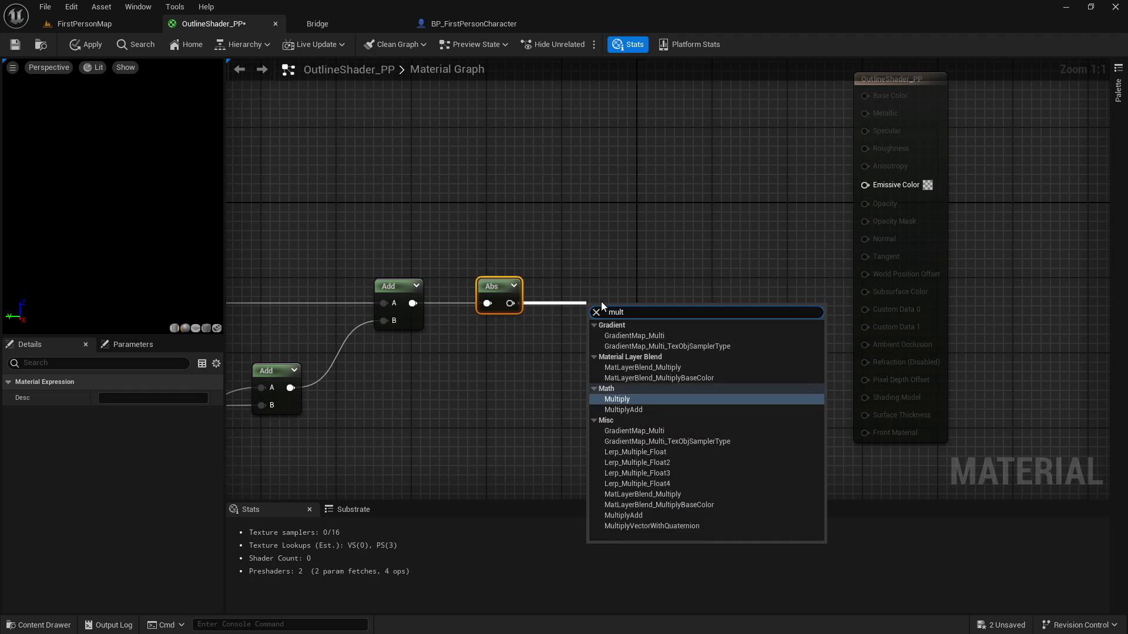
{"action": "key", "text": "Return"}
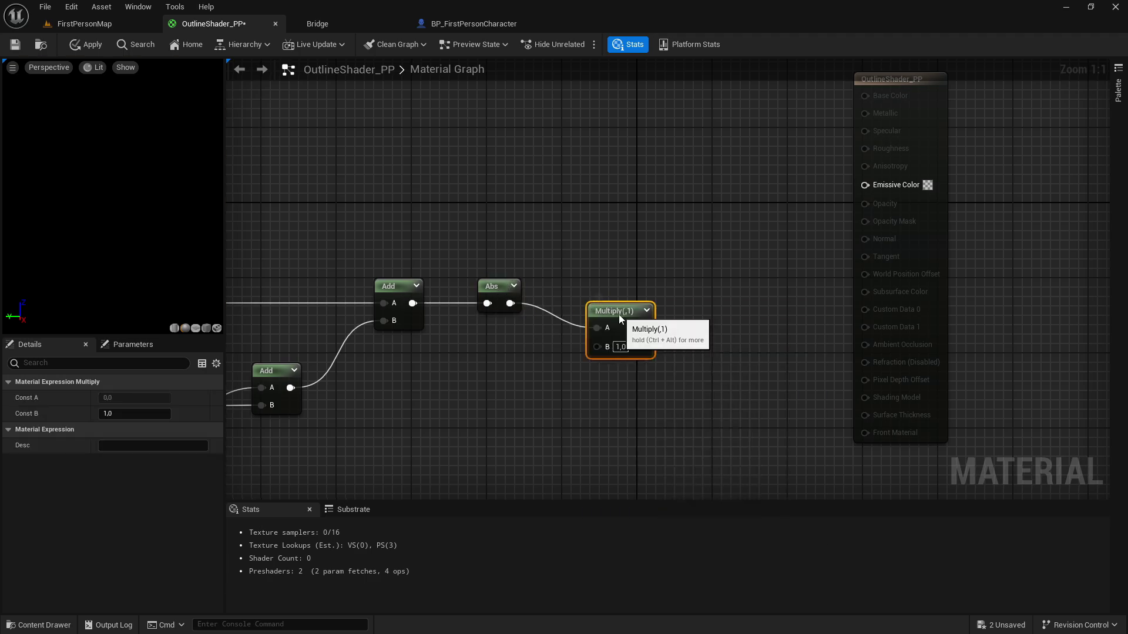
{"action": "left_click_drag", "start_coordinate": [619, 298], "coordinate": [611, 290]}
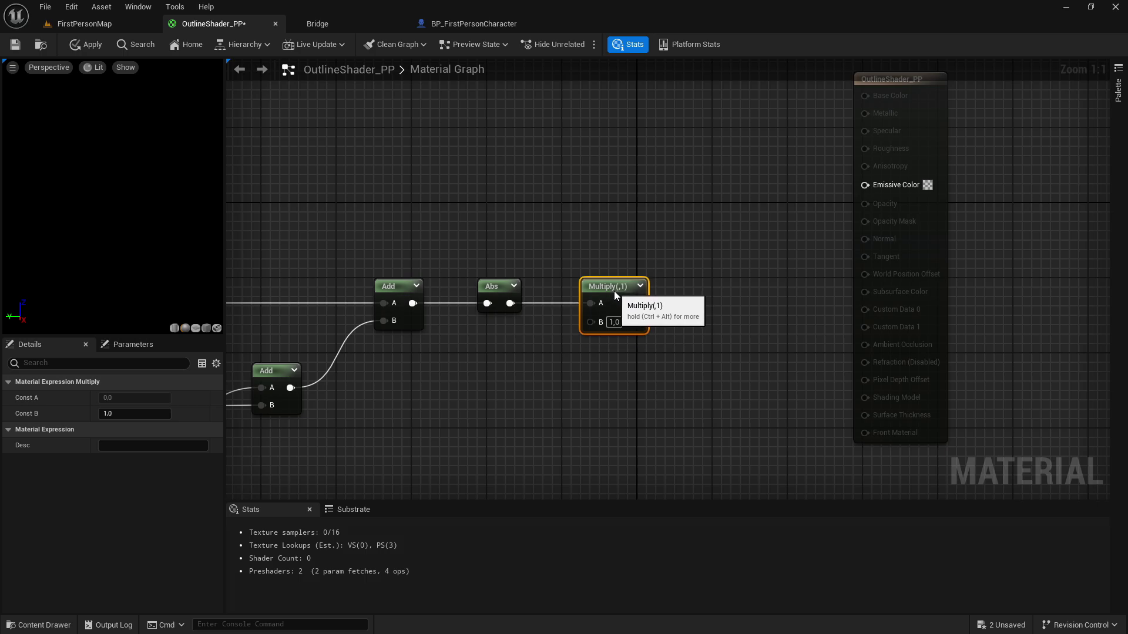
{"action": "left_click", "coordinate": [530, 351]}
- Add a scalar parameter named OutlineAmount below the Abs node
{"action": "right_click_drag", "start_coordinate": [530, 351], "coordinate": [534, 345]}
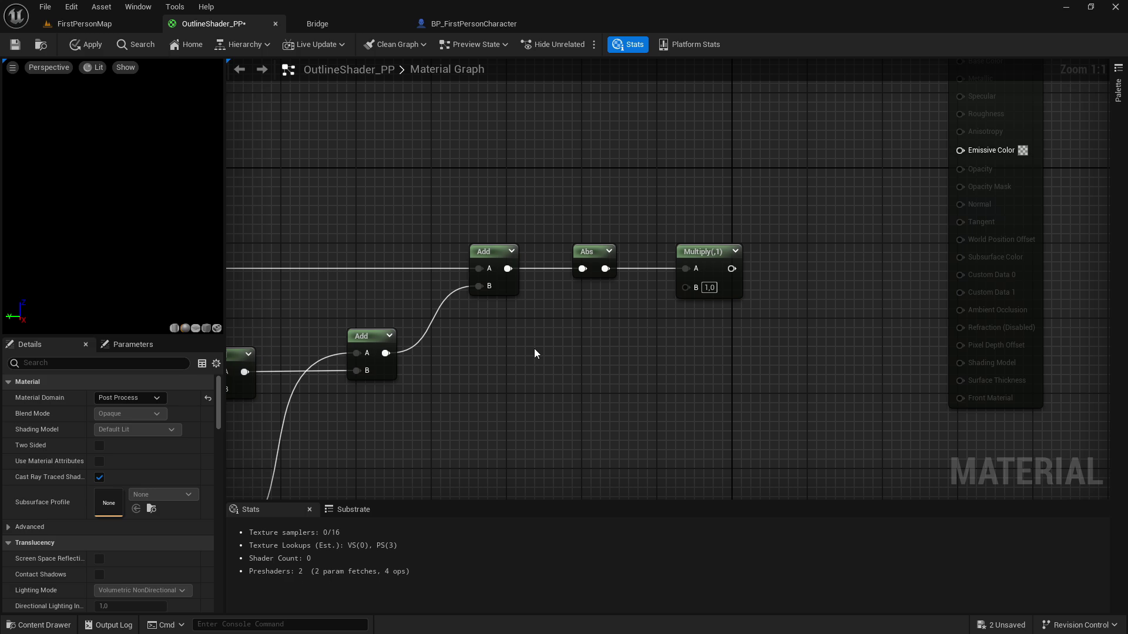
{"action": "left_click", "coordinate": [534, 347]}
{"action": "type", "text": "ssssss"}
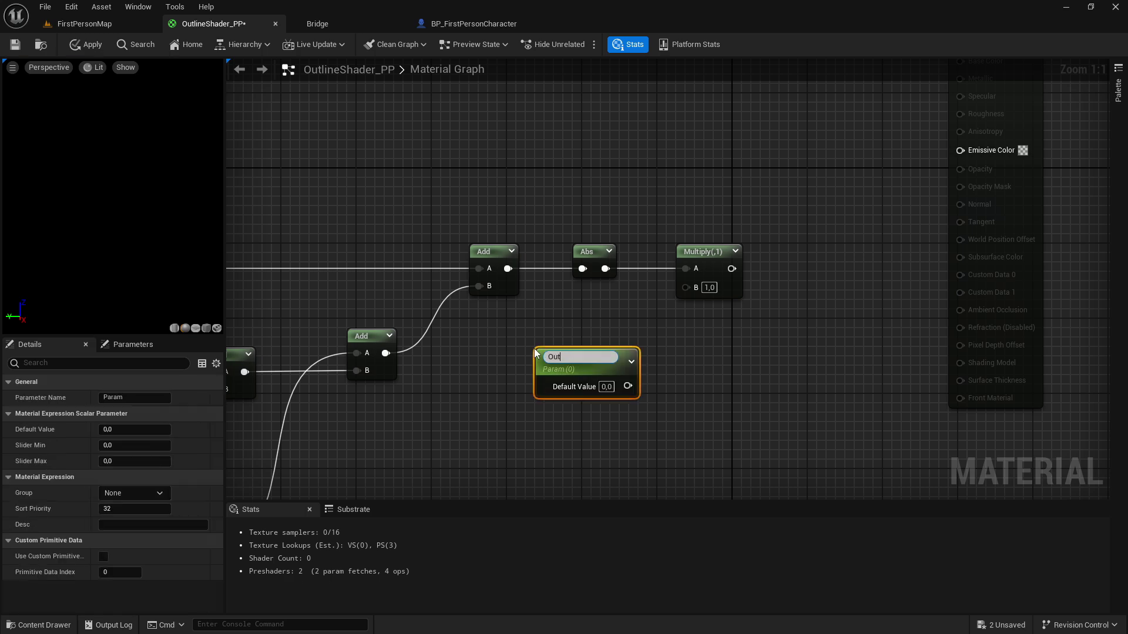
{"action": "type", "text": "neAmount"}
{"action": "key", "text": "Return"}
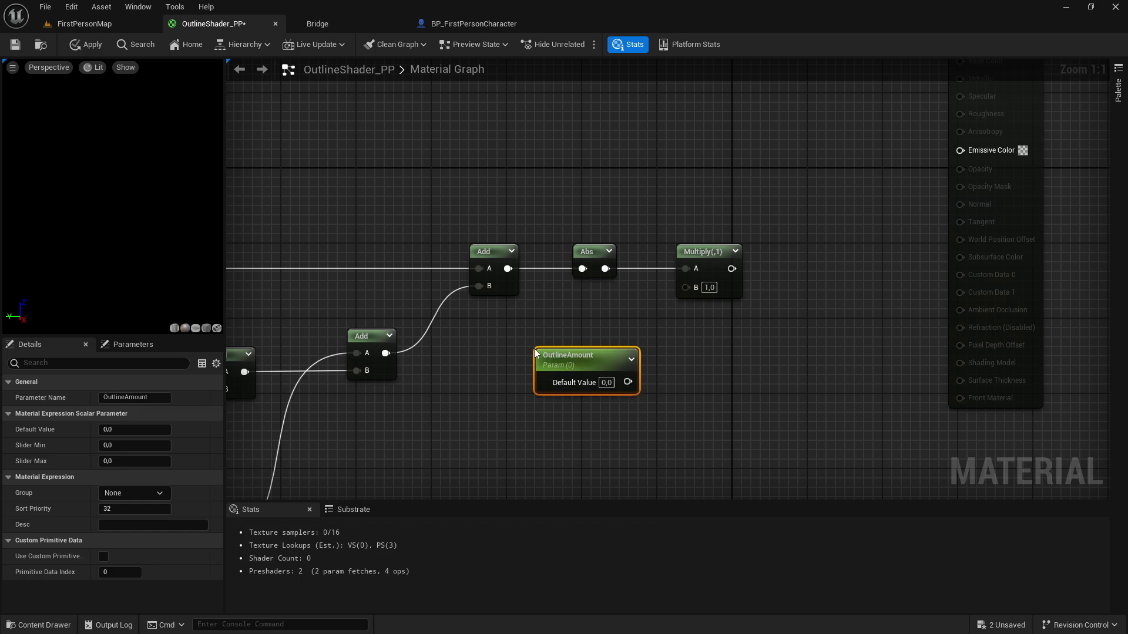
- Set OutlineAmount's default value to 0.1 and connect it to the B input of the Multiply after Abs
{"action": "left_click_drag", "start_coordinate": [579, 342], "coordinate": [560, 351]}
{"action": "left_click", "coordinate": [578, 372]}
{"action": "key", "text": "BackSpace"}
{"action": "key", "text": "Return"}
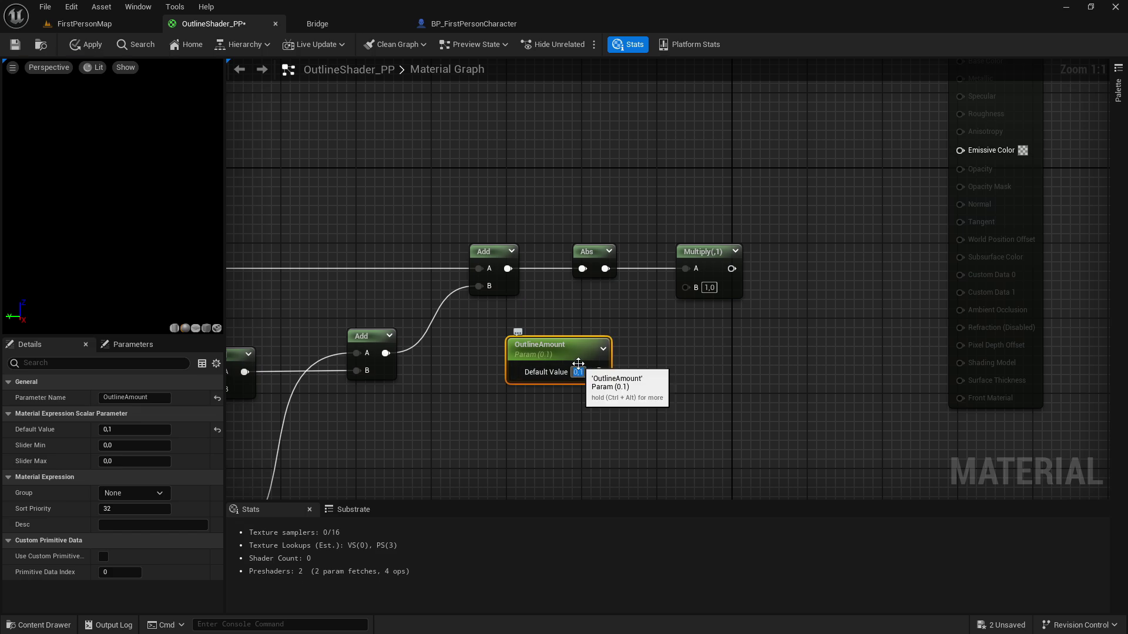
{"action": "left_click_drag", "start_coordinate": [575, 343], "coordinate": [576, 324]}
{"action": "right_click_drag", "start_coordinate": [694, 322], "coordinate": [627, 346]}
{"action": "left_click_drag", "start_coordinate": [532, 377], "coordinate": [632, 316]}
- Create a Power node with the Multiply output as its Base and align it with the Multiply
{"action": "right_click_drag", "start_coordinate": [710, 338], "coordinate": [620, 340]}
{"action": "left_click_drag", "start_coordinate": [564, 308], "coordinate": [644, 307]}
{"action": "type", "text": "power"}
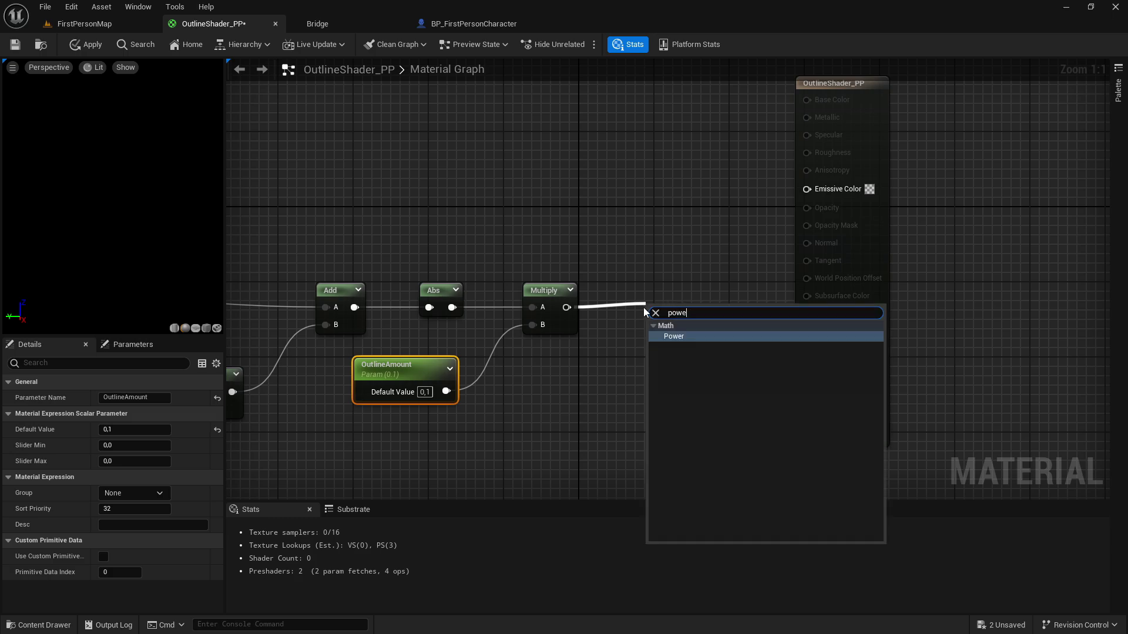
{"action": "key", "text": "Return"}
{"action": "left_click_drag", "start_coordinate": [680, 311], "coordinate": [679, 290]}
{"action": "right_click_drag", "start_coordinate": [692, 241], "coordinate": [727, 201]}
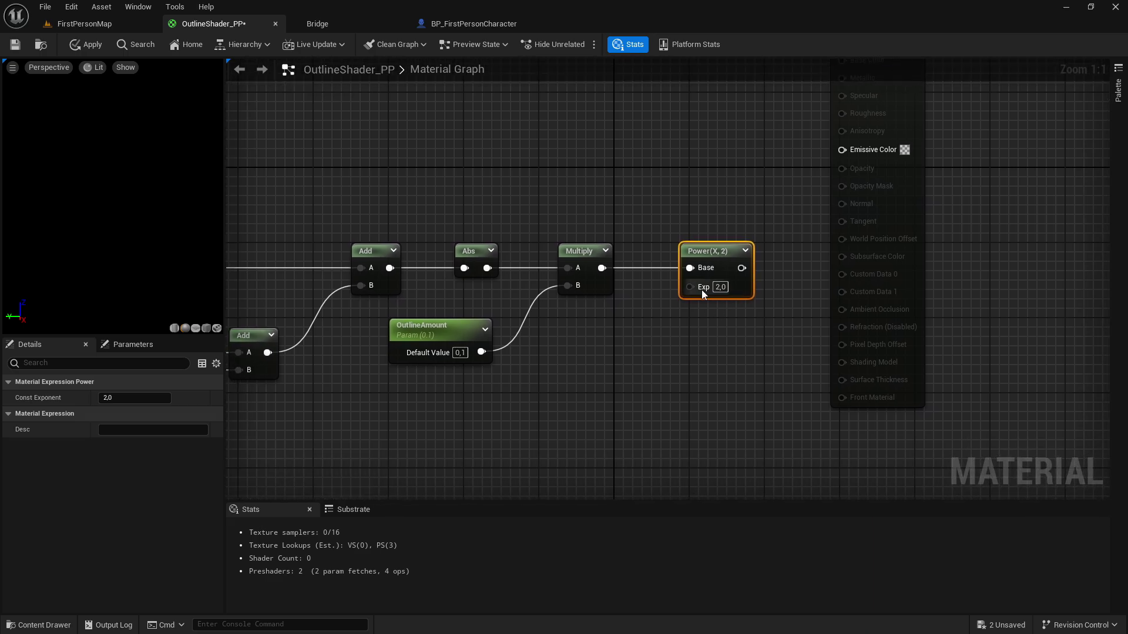
- Add a scalar parameter named OutlinePower below the Power node
{"action": "left_click", "coordinate": [597, 350]}
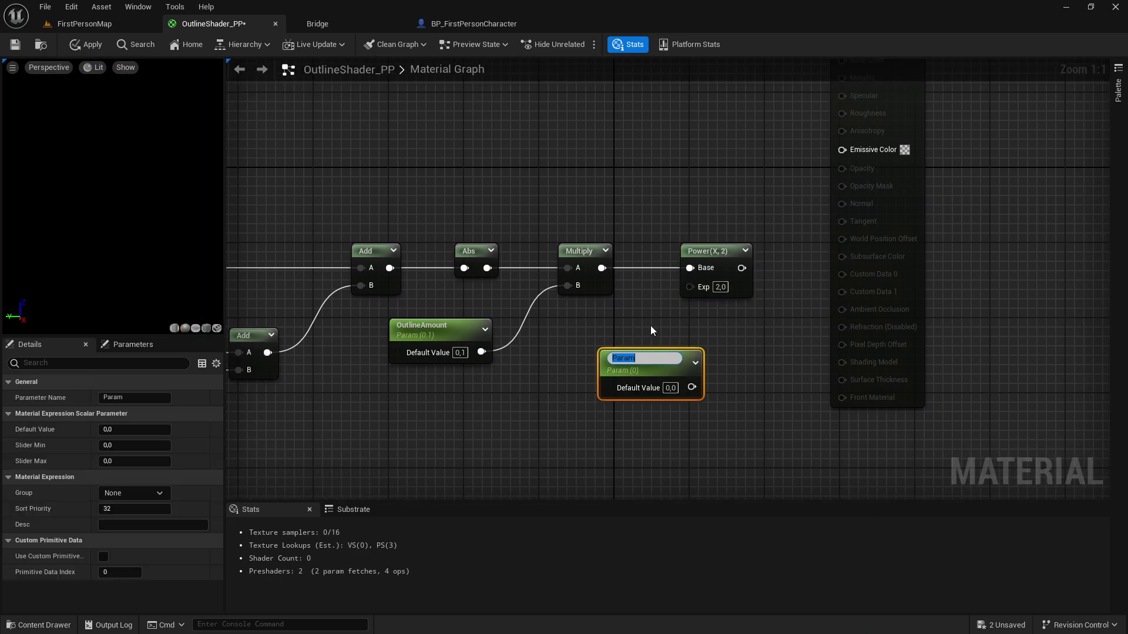
{"action": "key", "text": "BackSpace"}
{"action": "type", "text": "OutlinePower"}
{"action": "key", "text": "Return"}
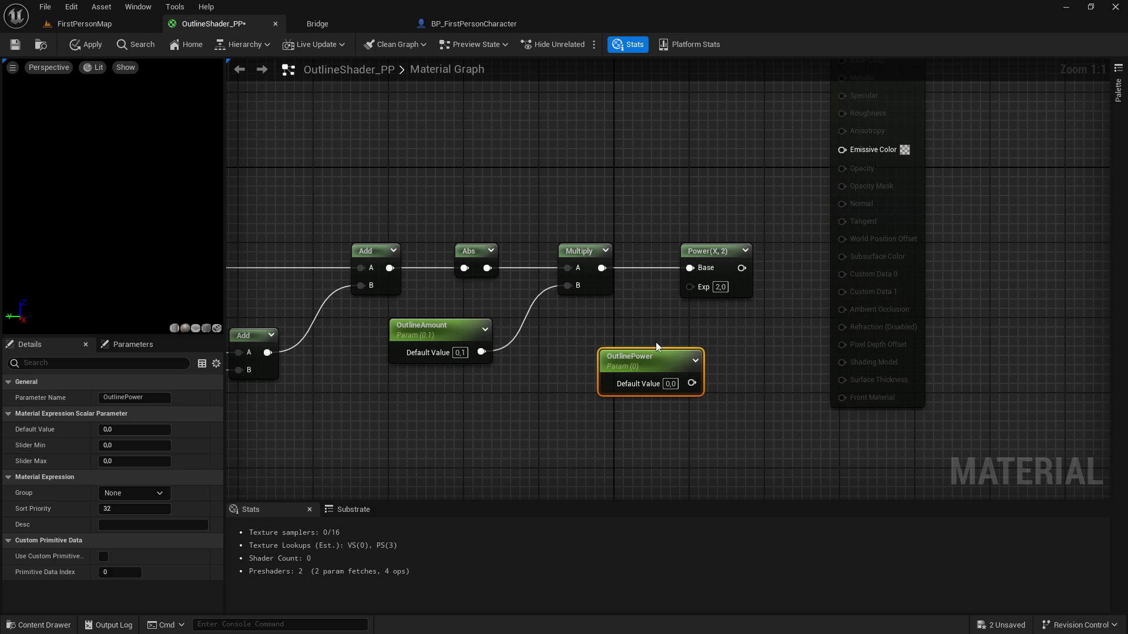
- Connect OutlinePower to the Power node's Exp input and set its default value to 1
{"action": "left_click_drag", "start_coordinate": [634, 355], "coordinate": [587, 356]}
{"action": "right_click_drag", "start_coordinate": [638, 320], "coordinate": [579, 341]}
{"action": "left_click_drag", "start_coordinate": [574, 402], "coordinate": [647, 311]}
{"action": "left_click_drag", "start_coordinate": [546, 375], "coordinate": [556, 356]}
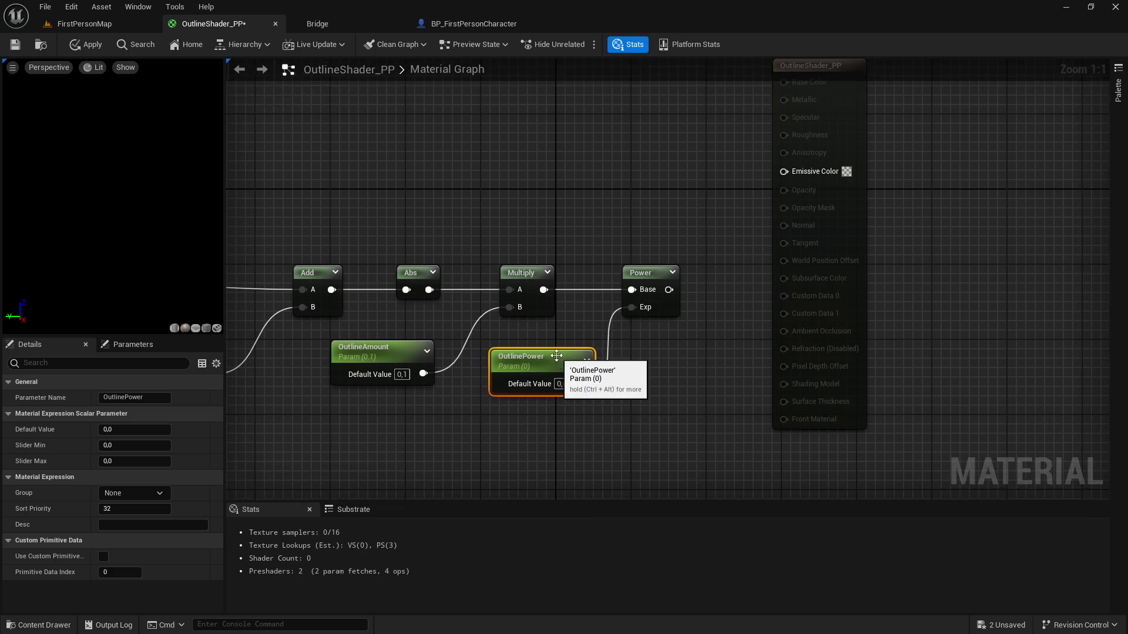
{"action": "left_click", "coordinate": [561, 383]}
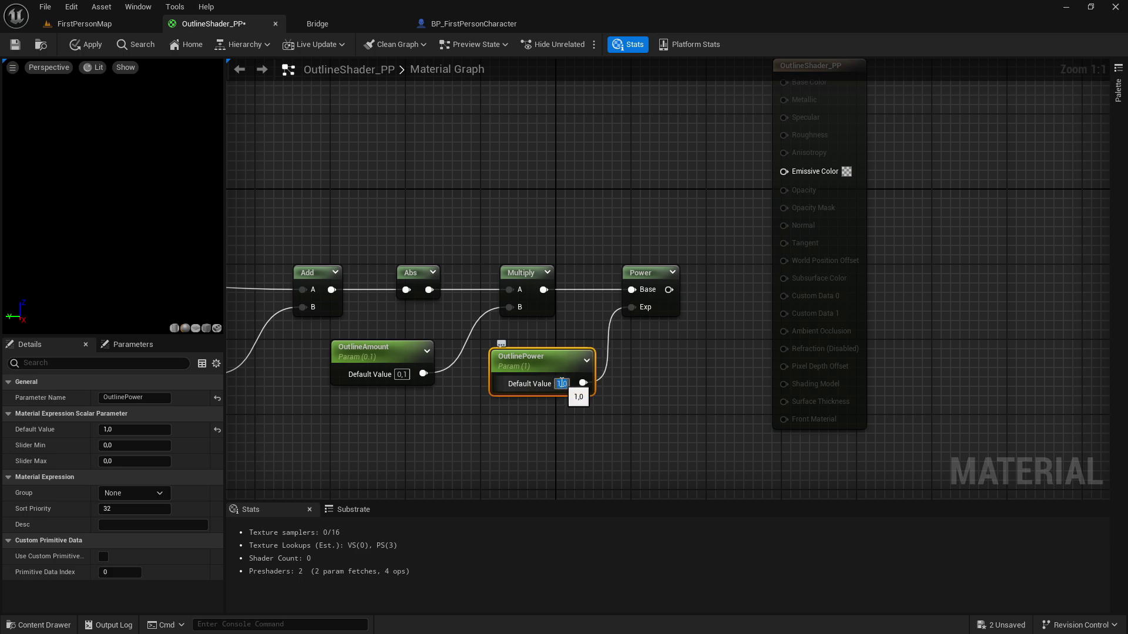
{"action": "left_click", "coordinate": [663, 362]}
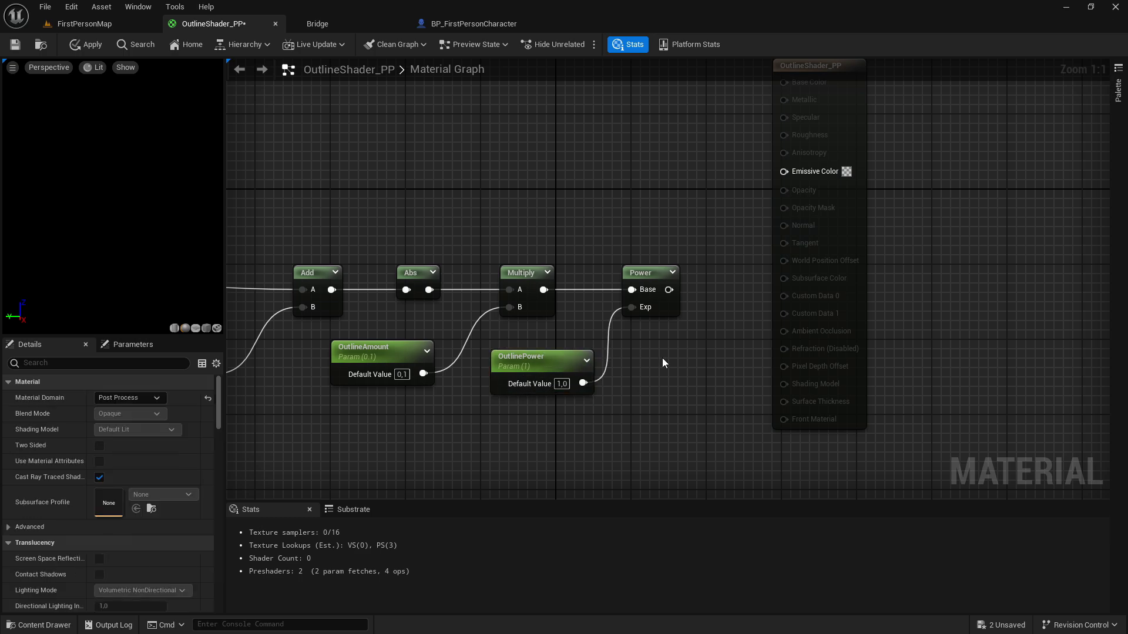
- Move the material output node farther away from the Power node to free space for more nodes
{"action": "right_click_drag", "start_coordinate": [695, 376], "coordinate": [573, 406]}
{"action": "left_click_drag", "start_coordinate": [718, 265], "coordinate": [925, 212]}
{"action": "left_click", "coordinate": [790, 238]}
{"action": "right_click_drag", "start_coordinate": [720, 264], "coordinate": [759, 280]}
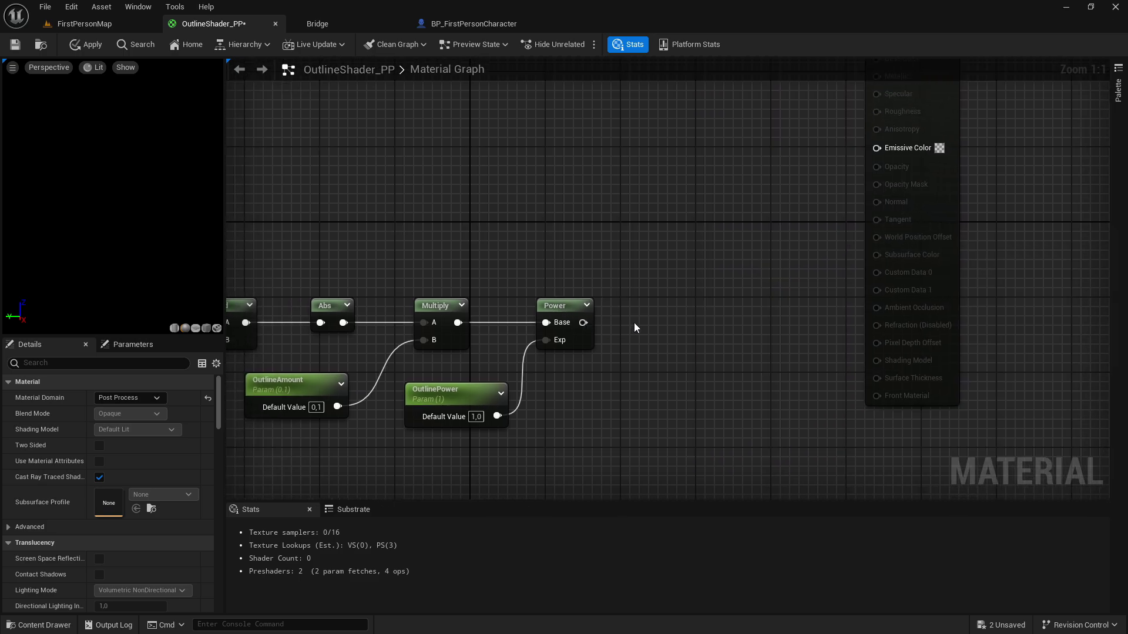
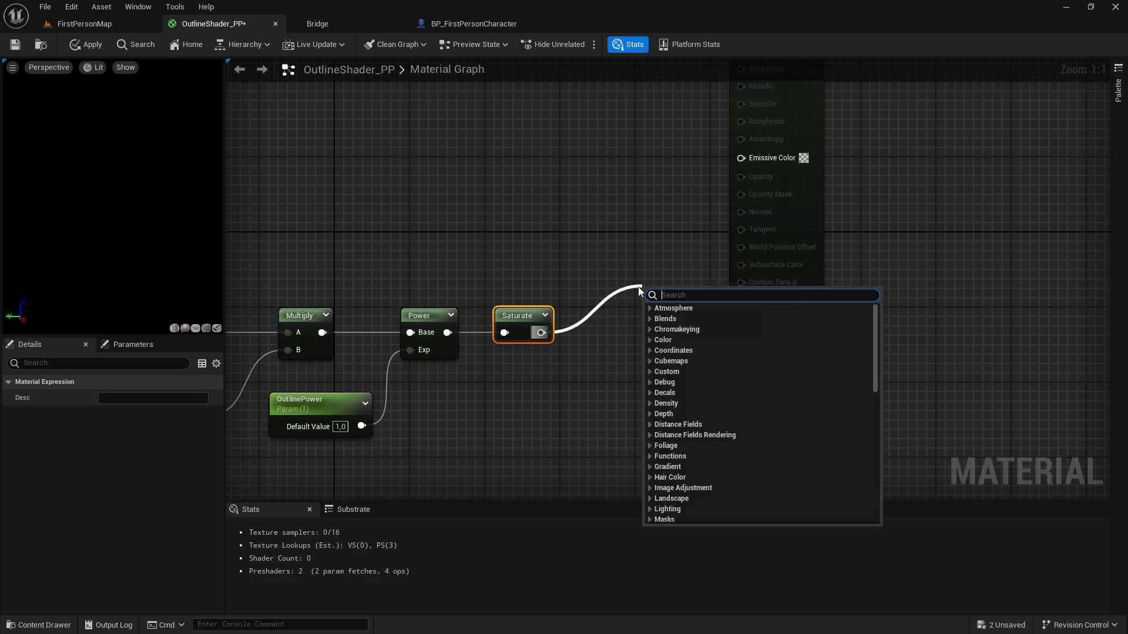
- Create a Multiply node after Saturate and wire the Saturate output to its B input, leaving A free
{"action": "type", "text": "mult"}
{"action": "key", "text": "Return"}
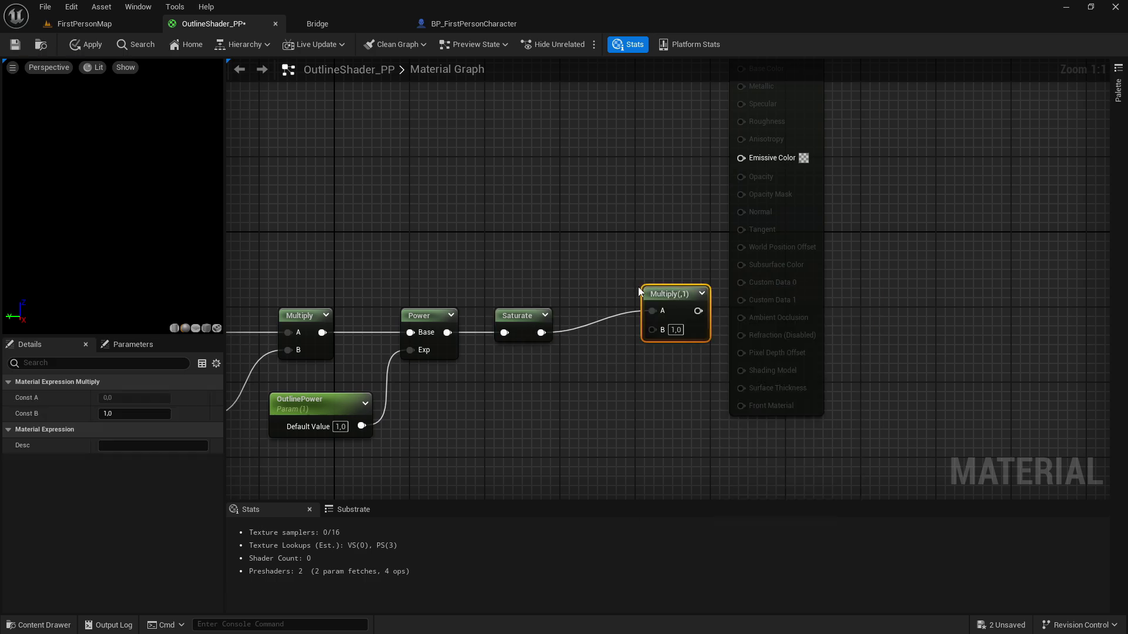
{"action": "left_click_drag", "start_coordinate": [661, 297], "coordinate": [661, 241]}
{"action": "left_click", "coordinate": [538, 333], "text": "alt"}
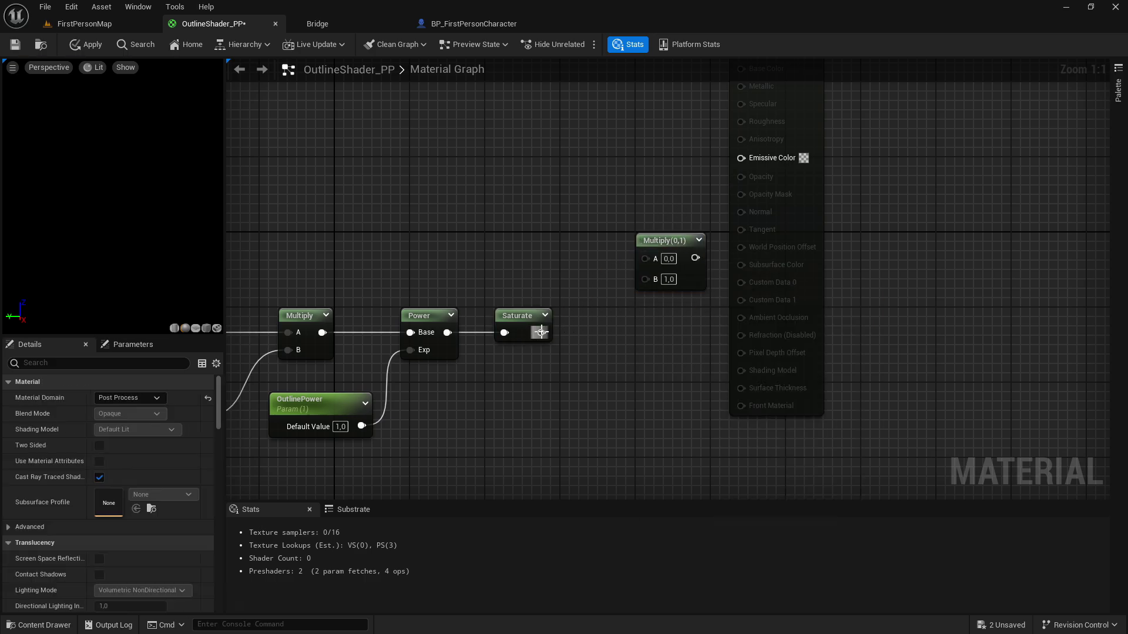
{"action": "left_click_drag", "start_coordinate": [654, 282], "coordinate": [546, 336]}
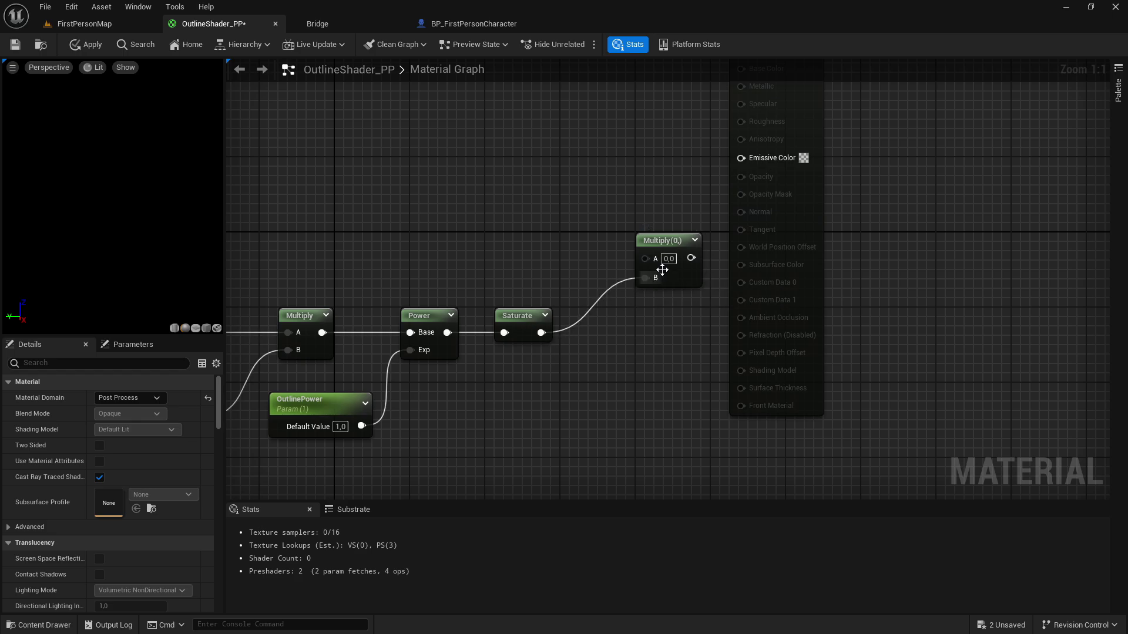
{"action": "left_click_drag", "start_coordinate": [665, 239], "coordinate": [646, 238]}
- Add a Scene Depth node in the empty area above the Abs and Multiply nodes
{"action": "left_click", "coordinate": [533, 249]}
{"action": "right_click_drag", "start_coordinate": [533, 249], "coordinate": [594, 257]}
{"action": "right_click_drag", "start_coordinate": [464, 259], "coordinate": [571, 276]}
{"action": "right_click_drag", "start_coordinate": [755, 316], "coordinate": [656, 280]}
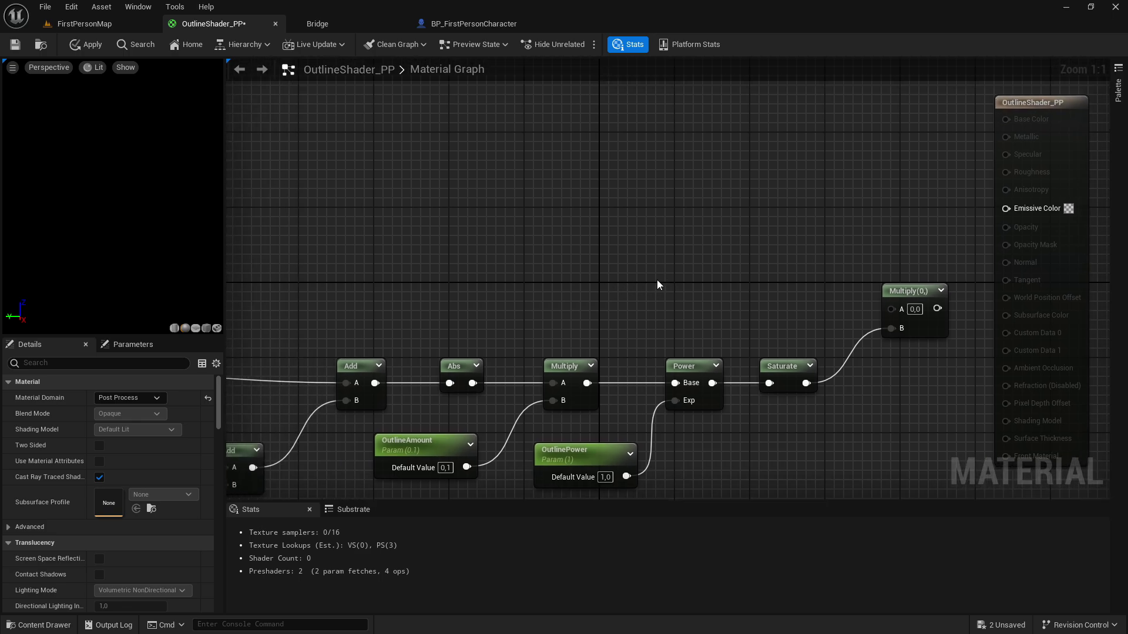
{"action": "right_click", "coordinate": [479, 285]}
{"action": "type", "text": "scene"}
{"action": "key", "text": "Return"}
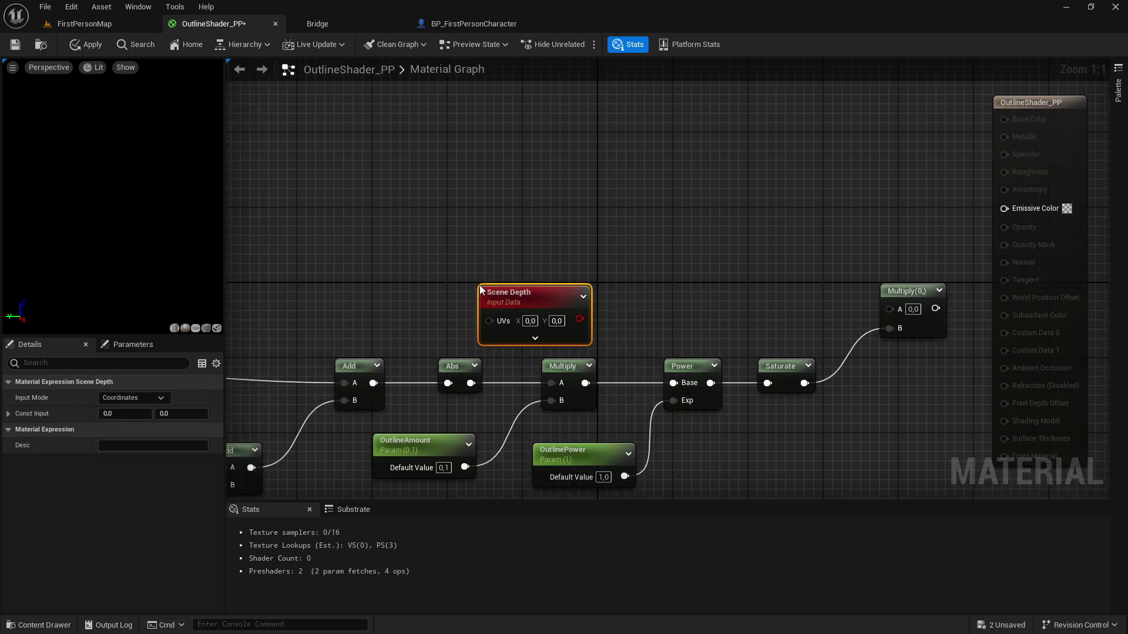
{"action": "left_click_drag", "start_coordinate": [545, 292], "coordinate": [540, 271]}
{"action": "right_click_drag", "start_coordinate": [540, 271], "coordinate": [506, 271]}
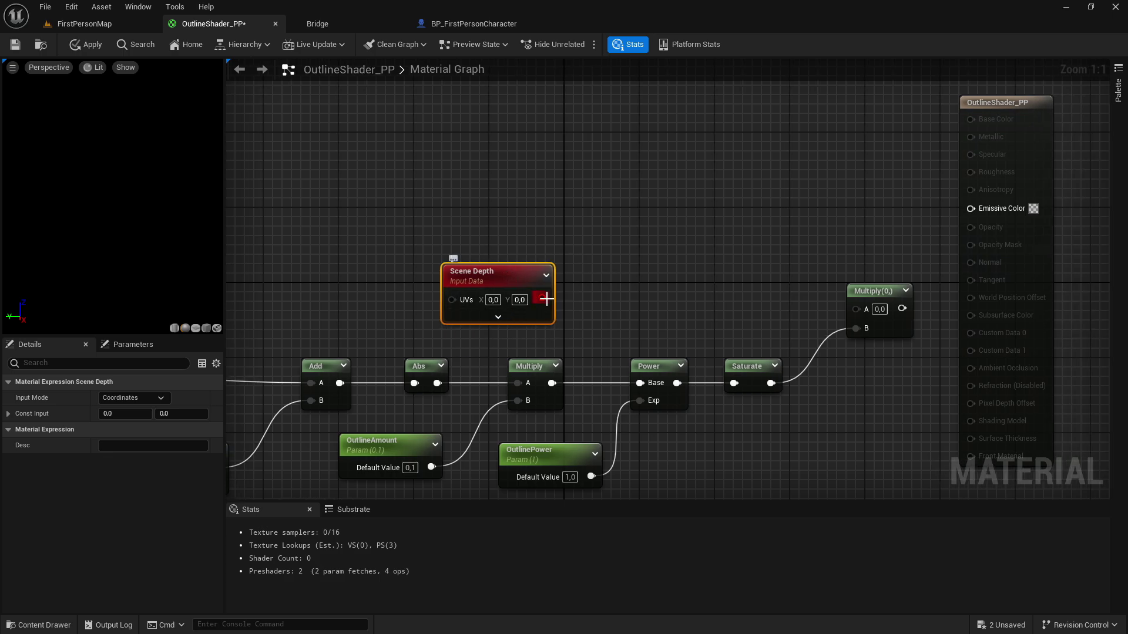
- Create a Divide node from the Scene Depth output and set its B value to 8000
{"action": "left_click_drag", "start_coordinate": [542, 298], "coordinate": [605, 306]}
{"action": "type", "text": "divide"}
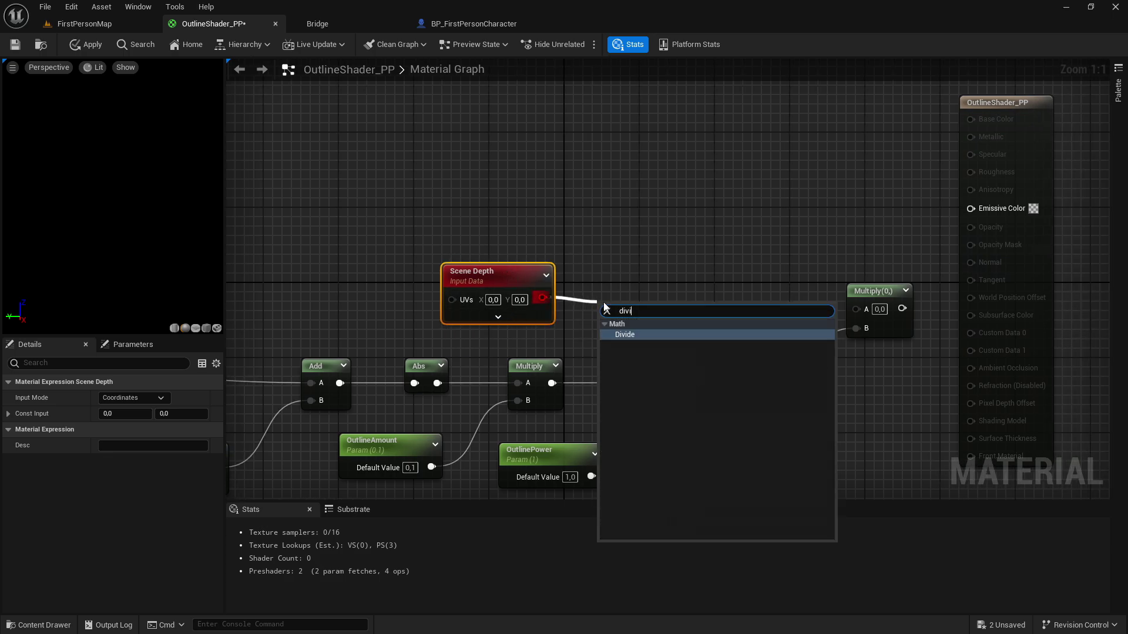
{"action": "key", "text": "Return"}
{"action": "left_click", "coordinate": [757, 334]}
{"action": "right_click_drag", "start_coordinate": [757, 334], "coordinate": [673, 326]}
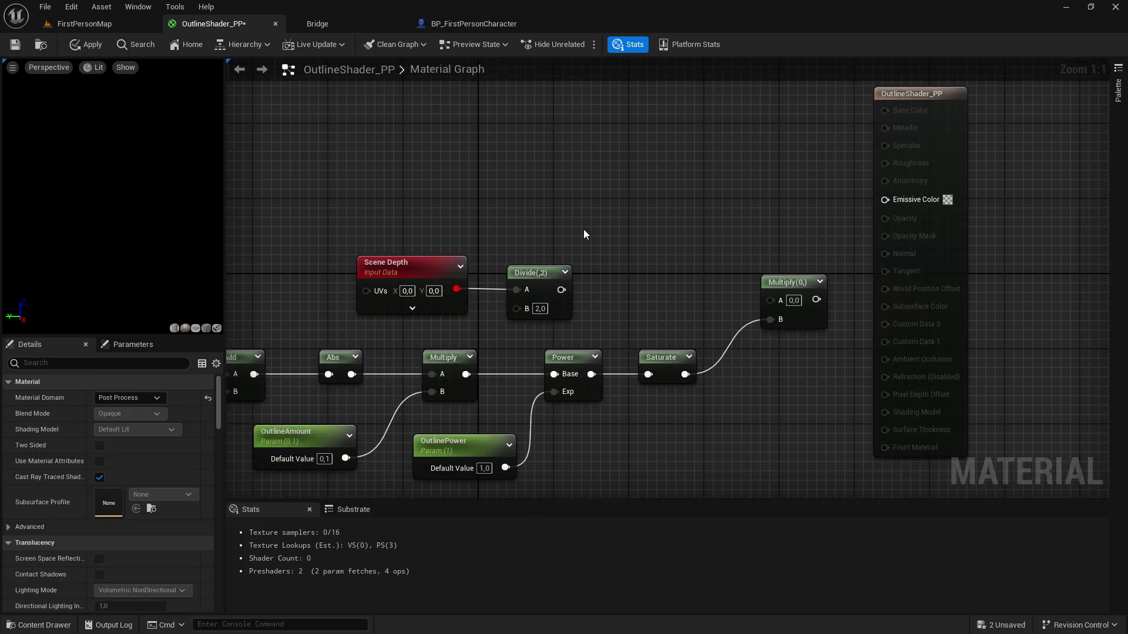
{"action": "left_click", "coordinate": [542, 312]}
{"action": "type", "text": "8000"}
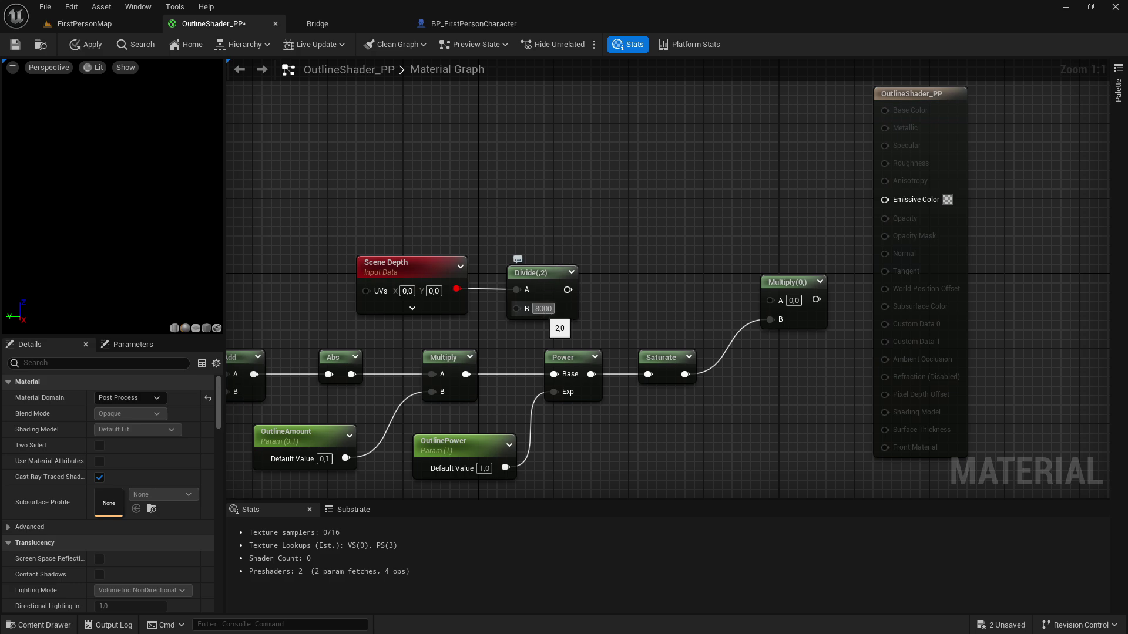
{"action": "key", "text": "Return"}
- Add a OneMinus node after Divide and wire its output into input A of the Multiply node that follows Saturate
{"action": "right_click_drag", "start_coordinate": [621, 300], "coordinate": [592, 297]}
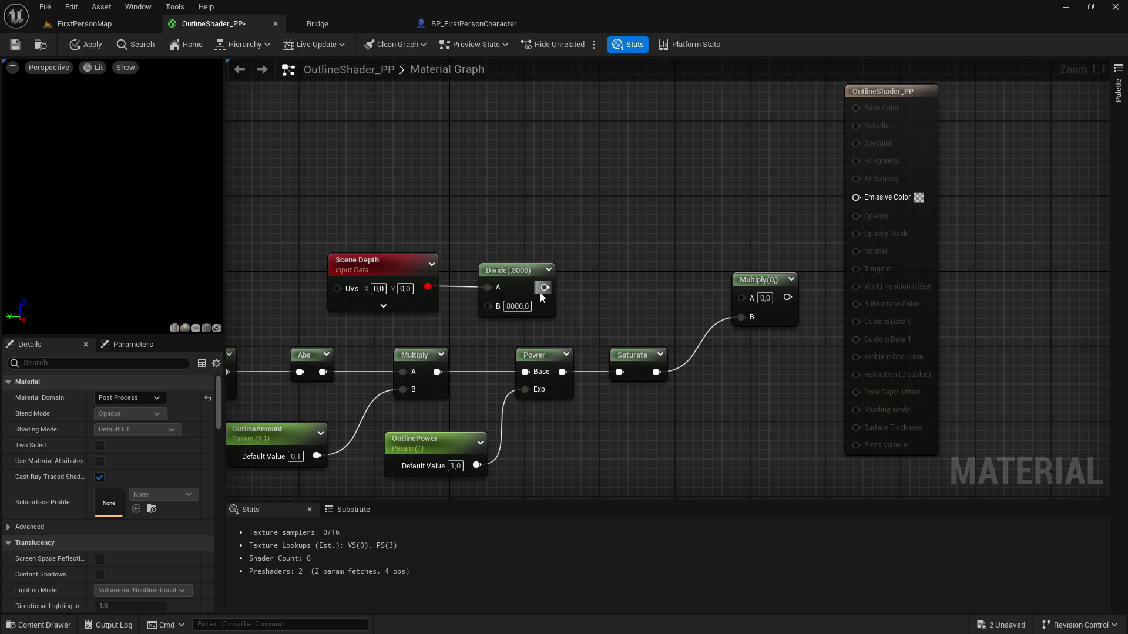
{"action": "left_click_drag", "start_coordinate": [544, 287], "coordinate": [608, 281]}
{"action": "type", "text": "onem"}
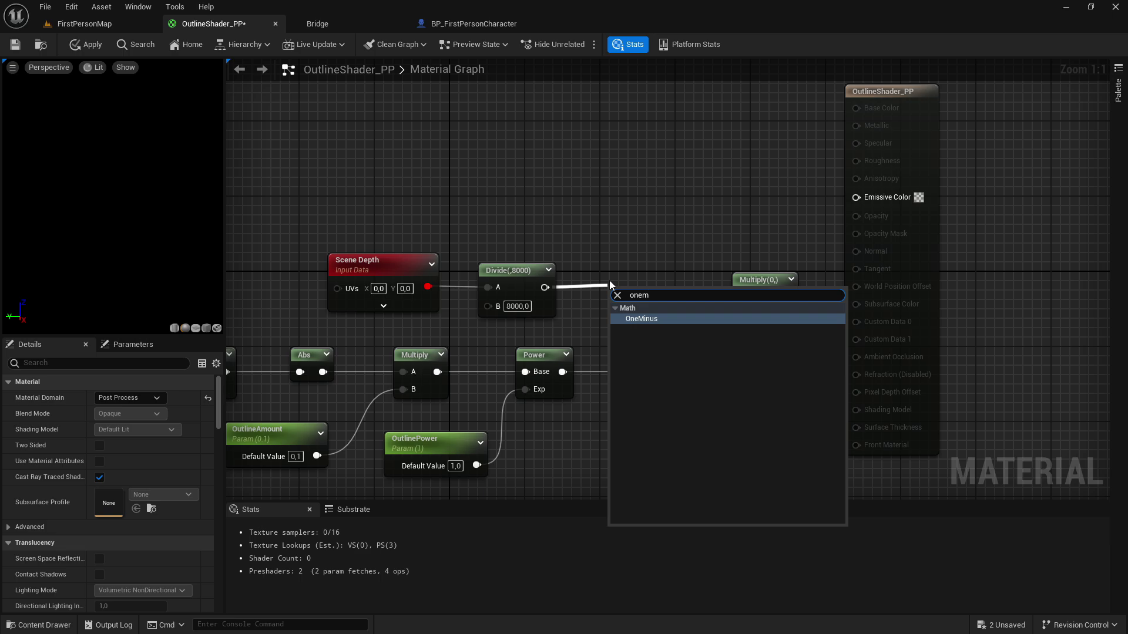
{"action": "key", "text": "Return"}
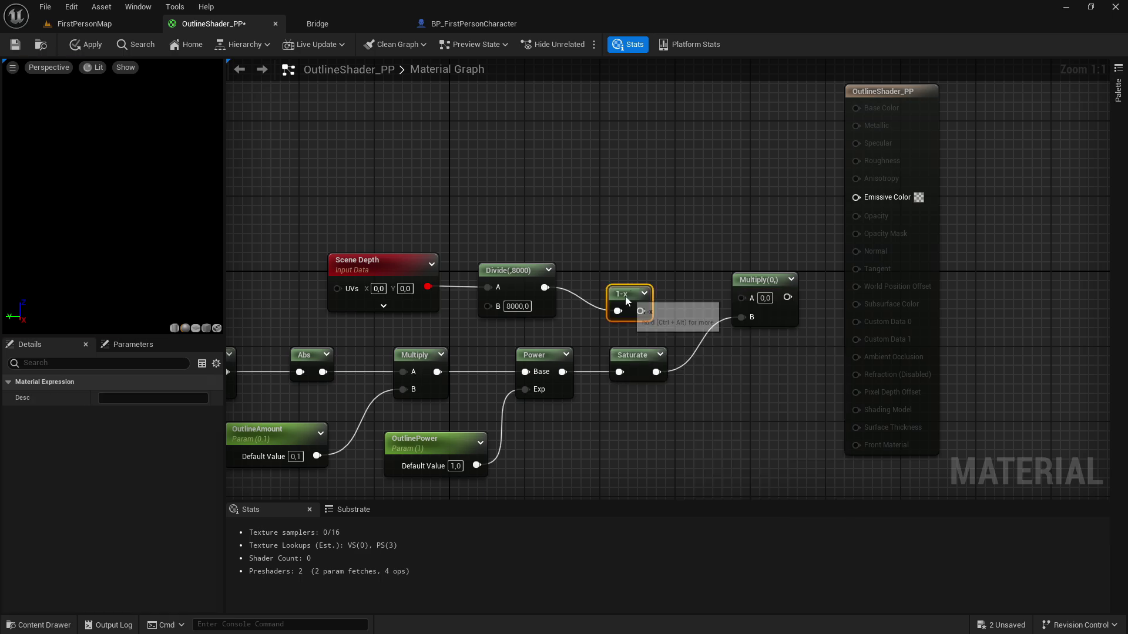
{"action": "left_click_drag", "start_coordinate": [625, 296], "coordinate": [609, 272]}
{"action": "right_click_drag", "start_coordinate": [695, 270], "coordinate": [578, 276]}
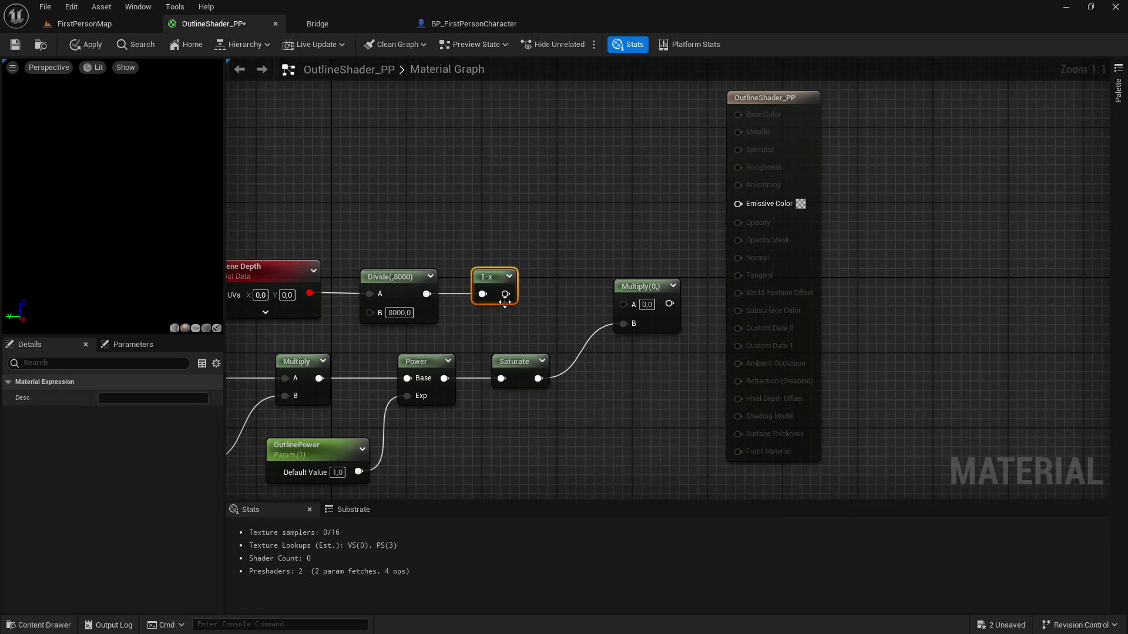
{"action": "left_click_drag", "start_coordinate": [505, 293], "coordinate": [628, 303]}
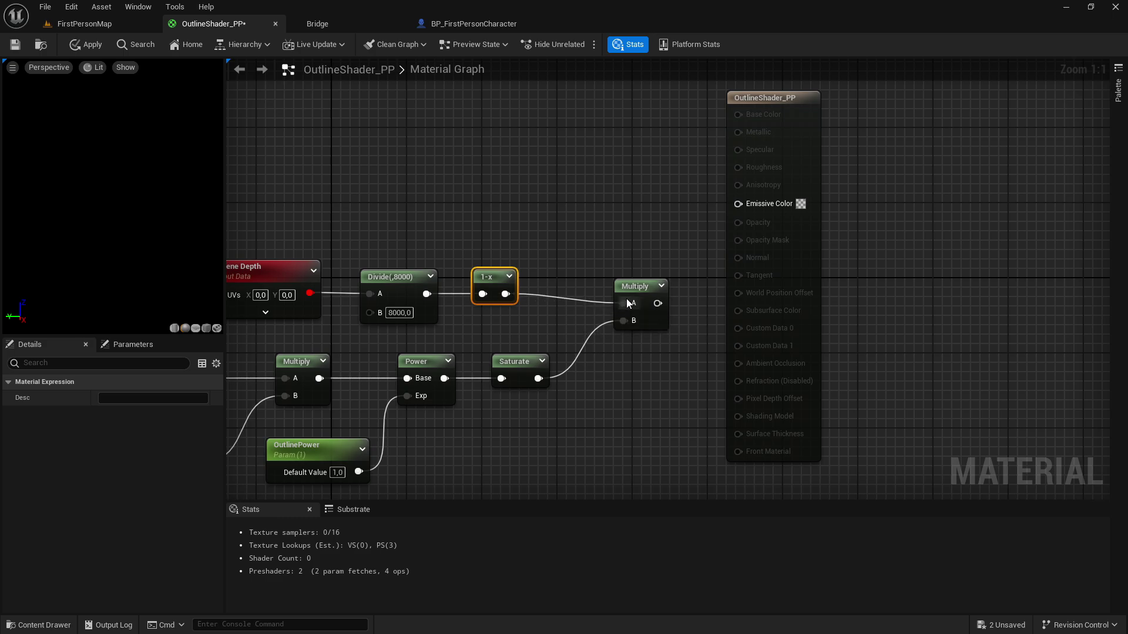
- Align the Scene Depth, Divide and 1-x nodes so their wire runs straight into the Multiply node's A input
{"action": "right_click_drag", "start_coordinate": [354, 212], "coordinate": [407, 216]}
{"action": "left_click_drag", "start_coordinate": [329, 234], "coordinate": [568, 287]}
{"action": "left_click", "coordinate": [635, 246]}
{"action": "right_click_drag", "start_coordinate": [633, 242], "coordinate": [460, 187]}
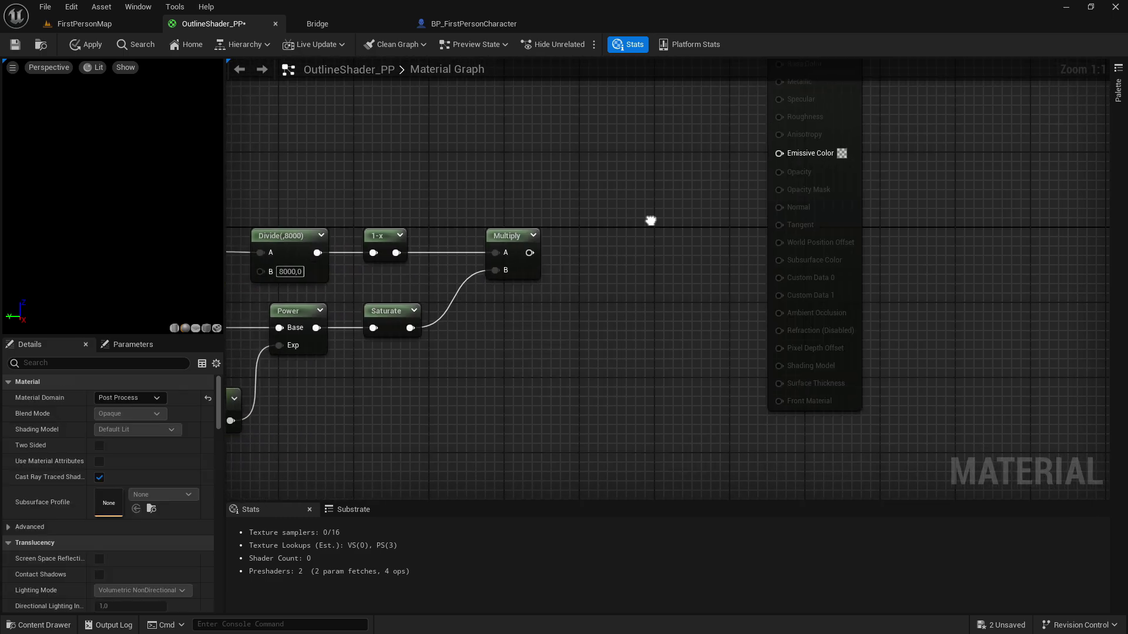
- Create another Multiply node from the output of the Multiply node that combines 1-x and Saturate, leaving its B input free
{"action": "left_click", "coordinate": [526, 250]}
{"action": "right_click_drag", "start_coordinate": [544, 246], "coordinate": [542, 270]}
{"action": "left_click", "coordinate": [573, 272]}
{"action": "left_click_drag", "start_coordinate": [529, 305], "coordinate": [585, 231]}
{"action": "type", "text": "mult"}
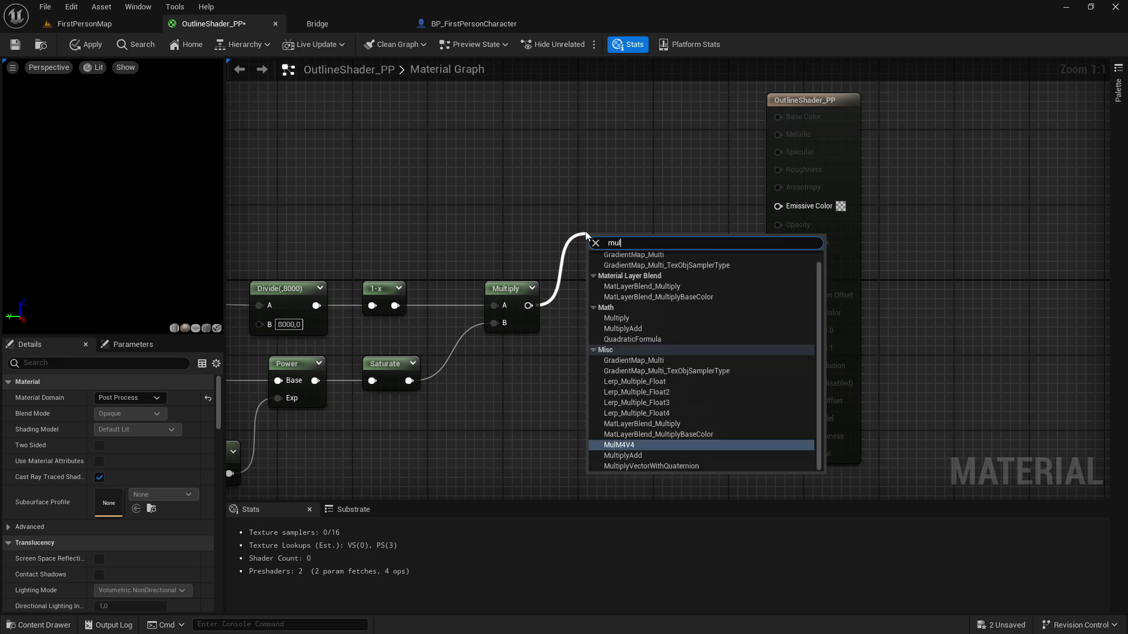
{"action": "key", "text": "Return"}
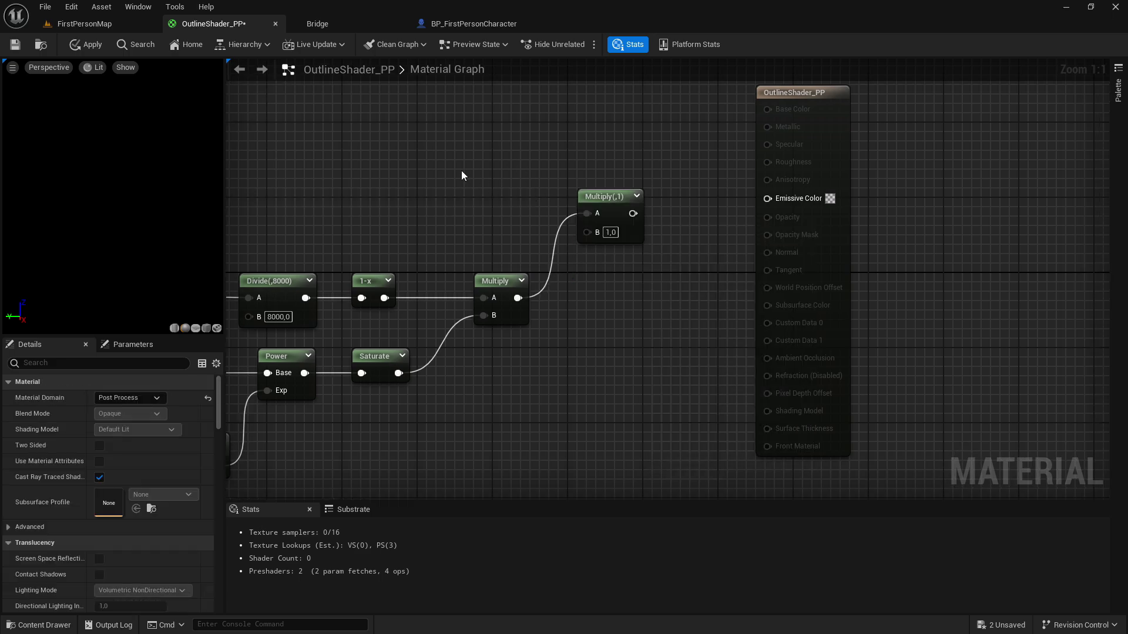
- Add a four-component vector constant above the 1-x node and connect its alpha output to the new Multiply node's B input
{"action": "left_click", "coordinate": [400, 157]}
{"action": "left_click_drag", "start_coordinate": [442, 235], "coordinate": [430, 200]}
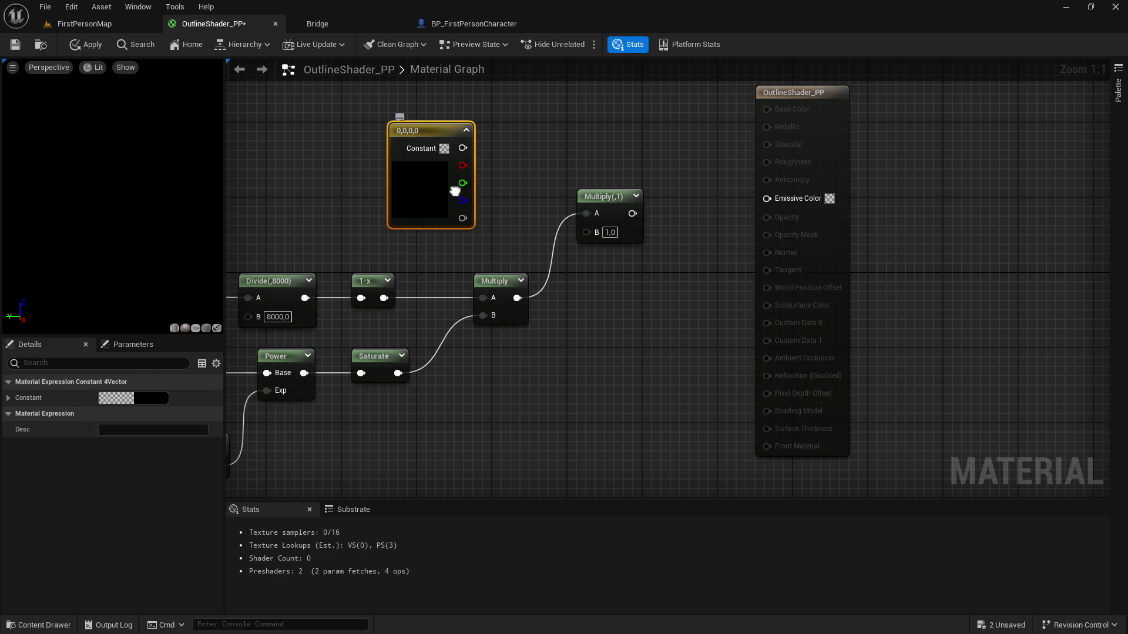
{"action": "right_click_drag", "start_coordinate": [455, 191], "coordinate": [414, 226]}
{"action": "left_click_drag", "start_coordinate": [420, 252], "coordinate": [546, 267]}
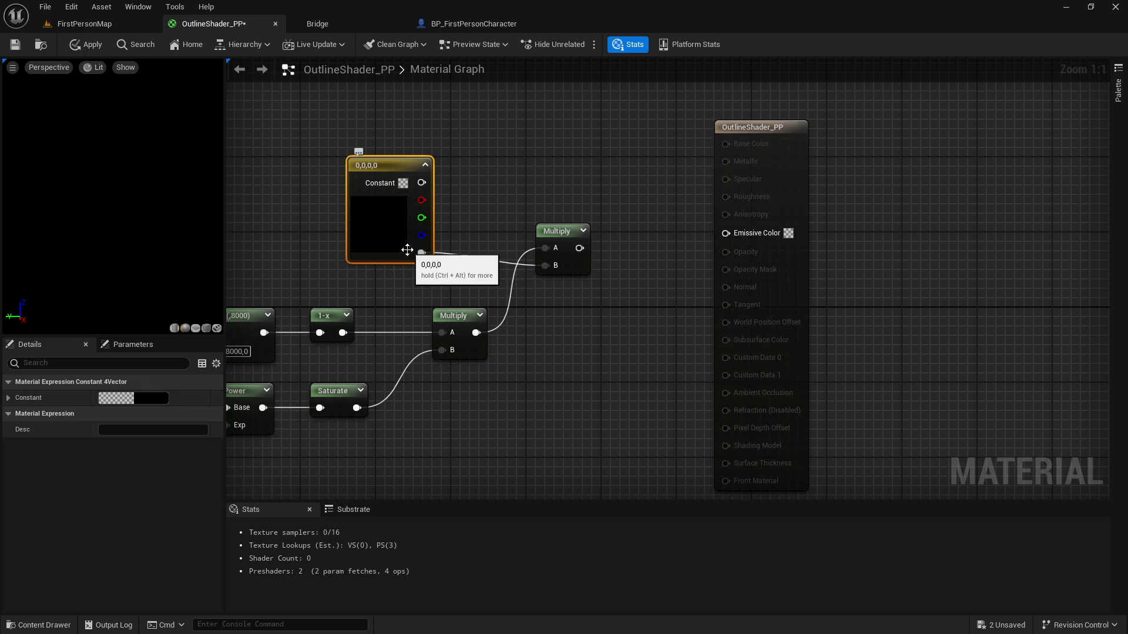
{"action": "left_click_drag", "start_coordinate": [407, 257], "coordinate": [398, 259]}
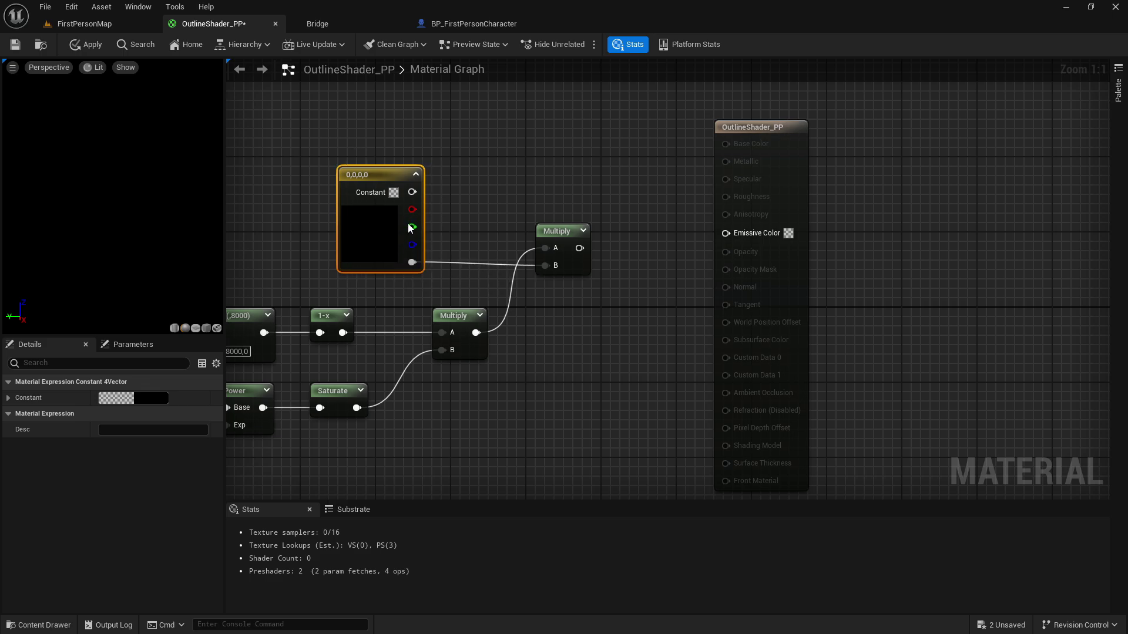
{"action": "right_click_drag", "start_coordinate": [408, 224], "coordinate": [423, 254]}
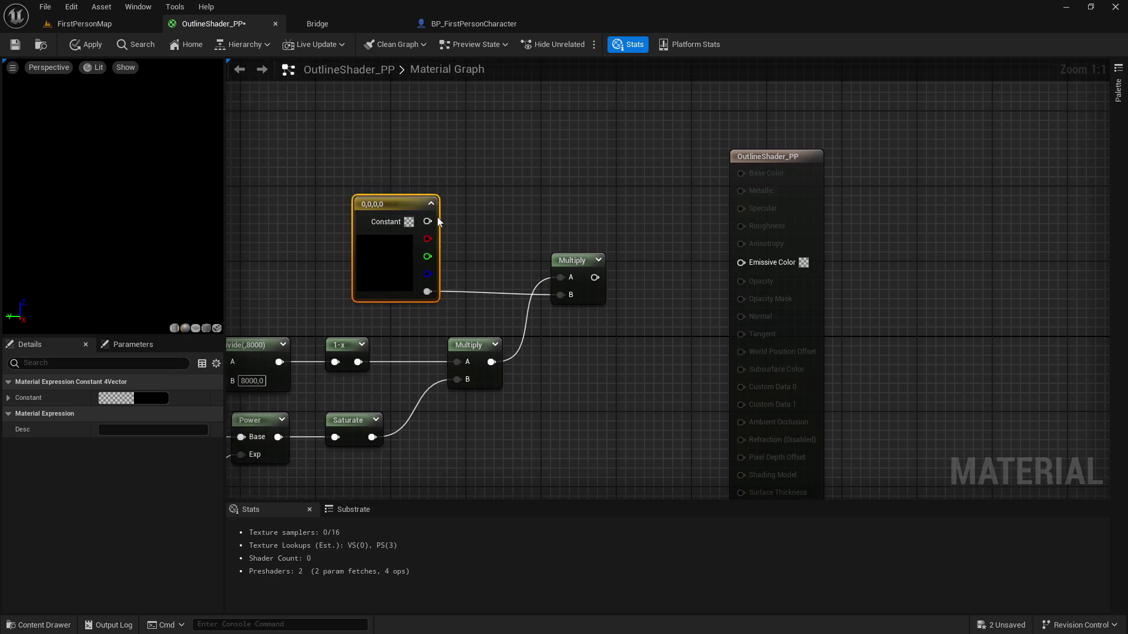
{"action": "double_click", "coordinate": [436, 222]}
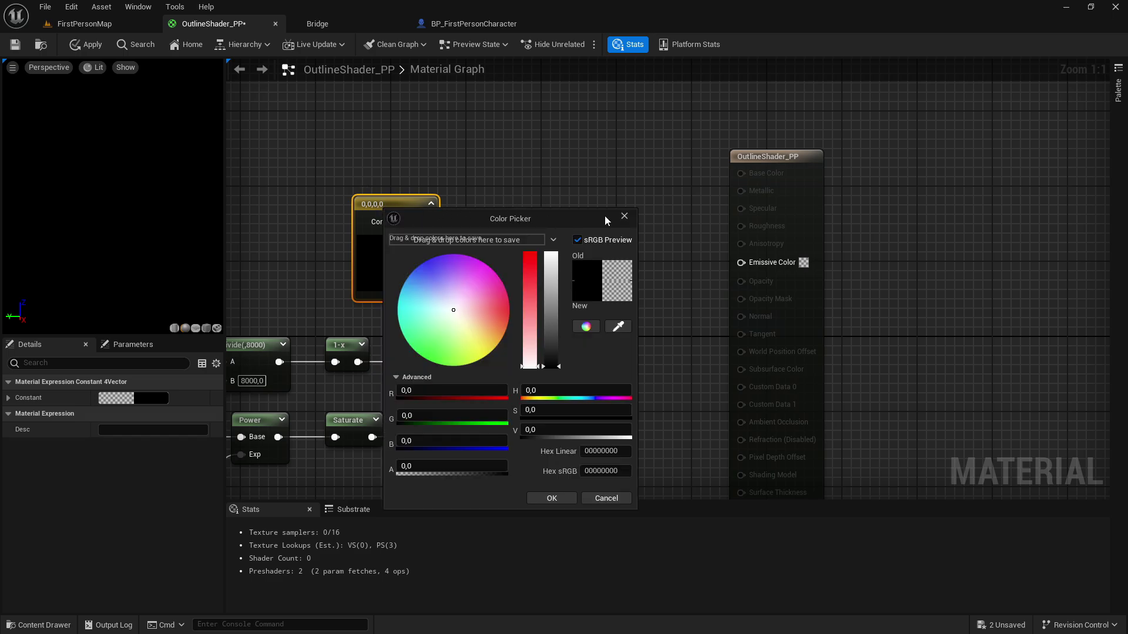
{"action": "left_click", "coordinate": [623, 216]}
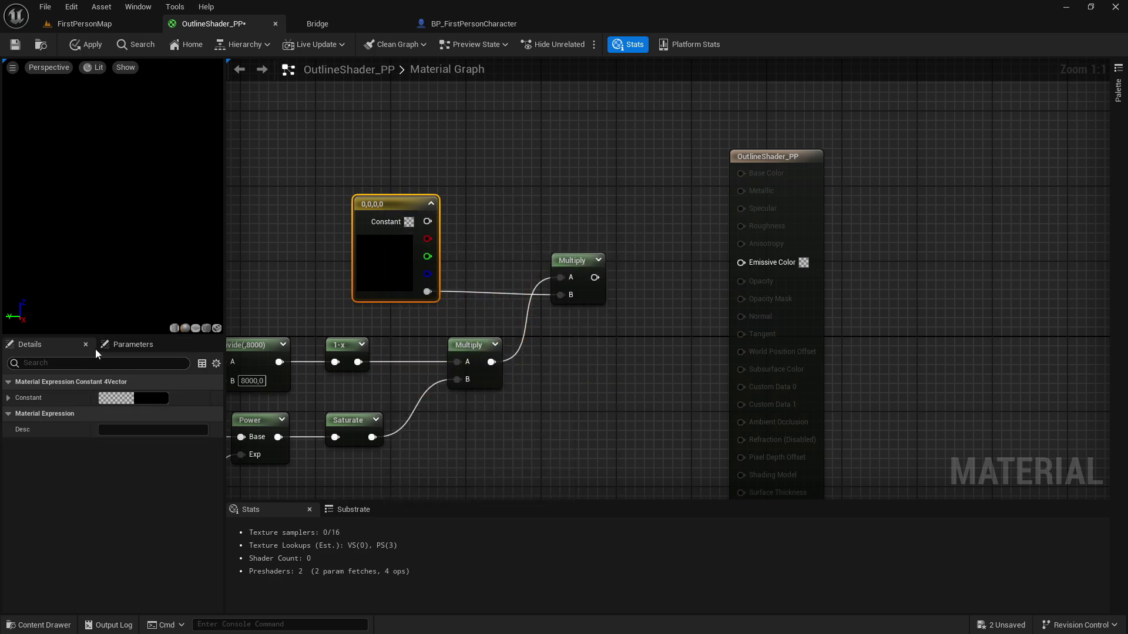
{"action": "left_click", "coordinate": [129, 345]}
{"action": "left_click", "coordinate": [55, 344]}
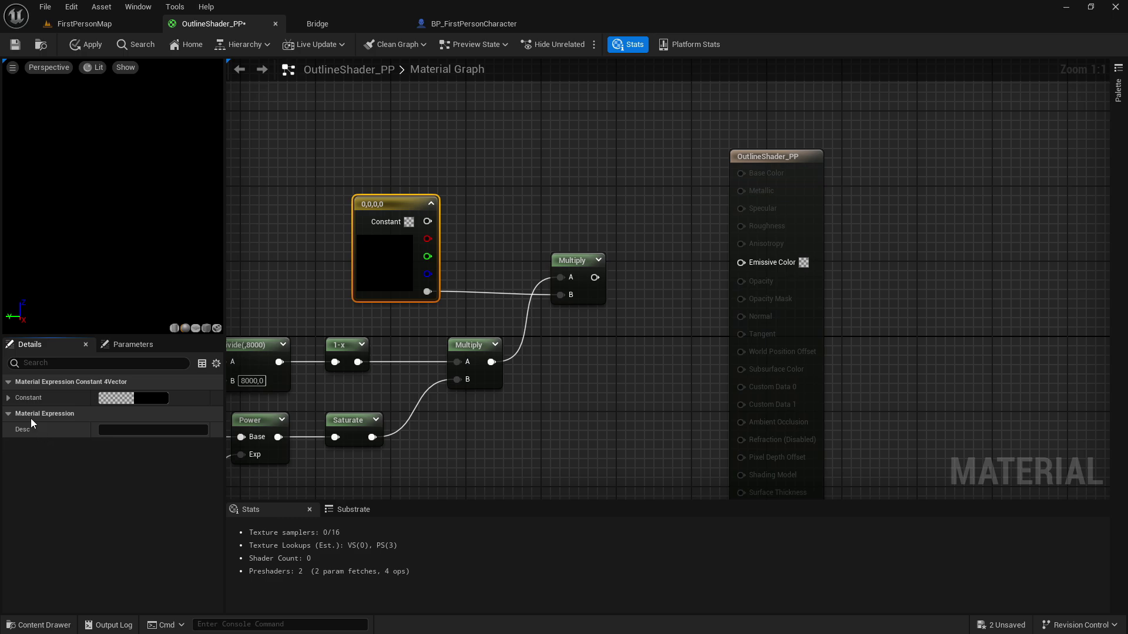
- Set the description of the four-component vector constant to OutlineColor
{"action": "left_click", "coordinate": [8, 397]}
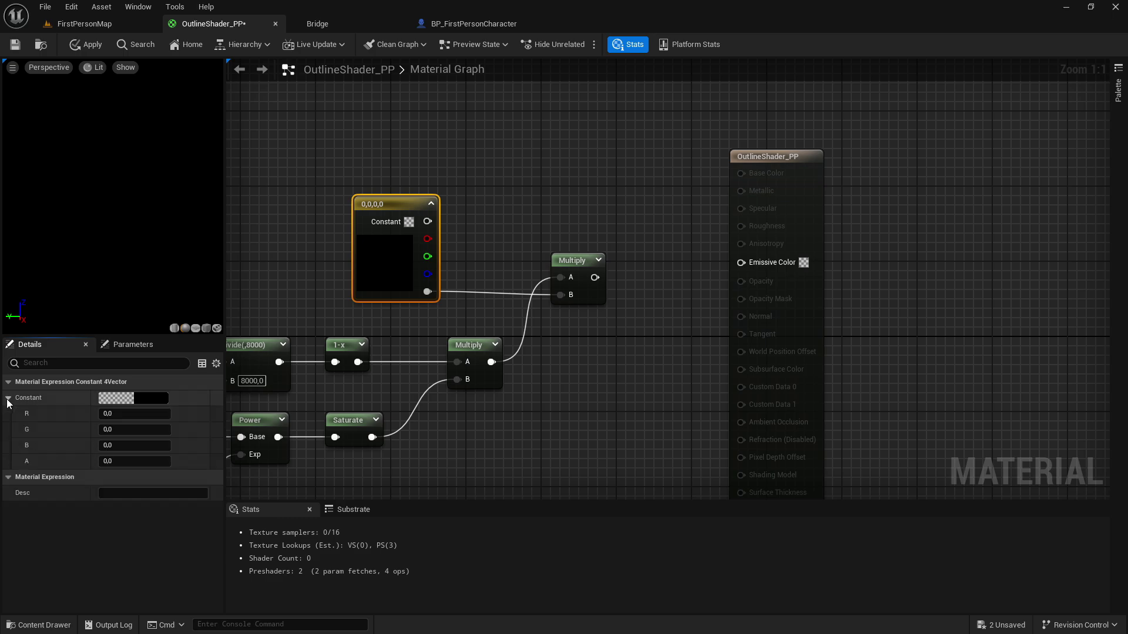
{"action": "left_click", "coordinate": [68, 492]}
{"action": "type", "text": "Ou"}
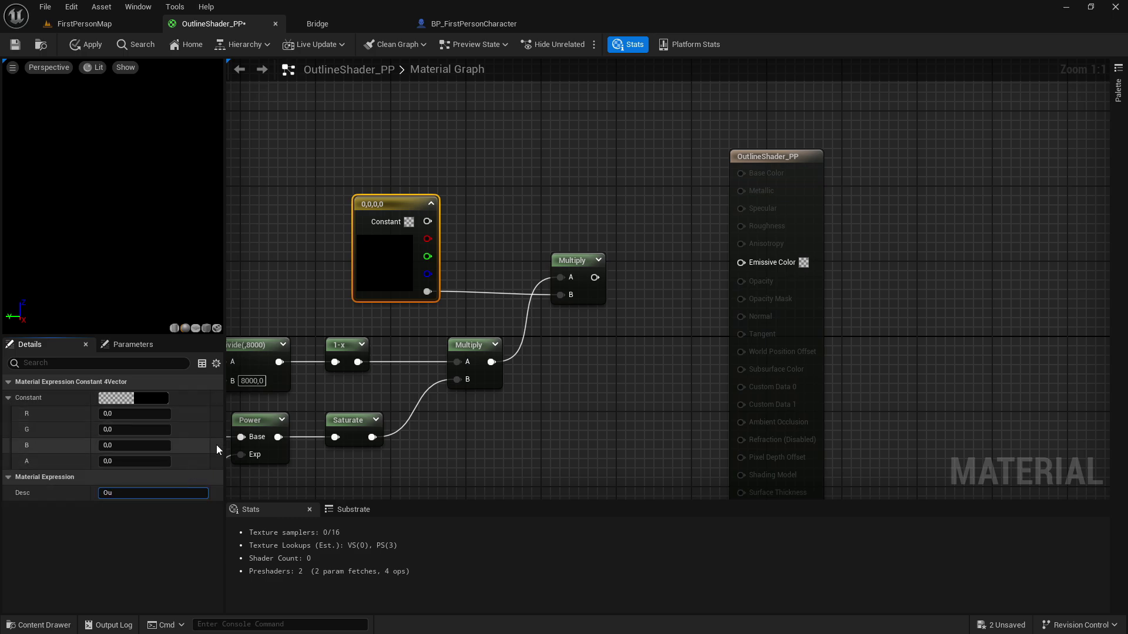
{"action": "type", "text": "tlineColor"}
{"action": "key", "text": "Return"}
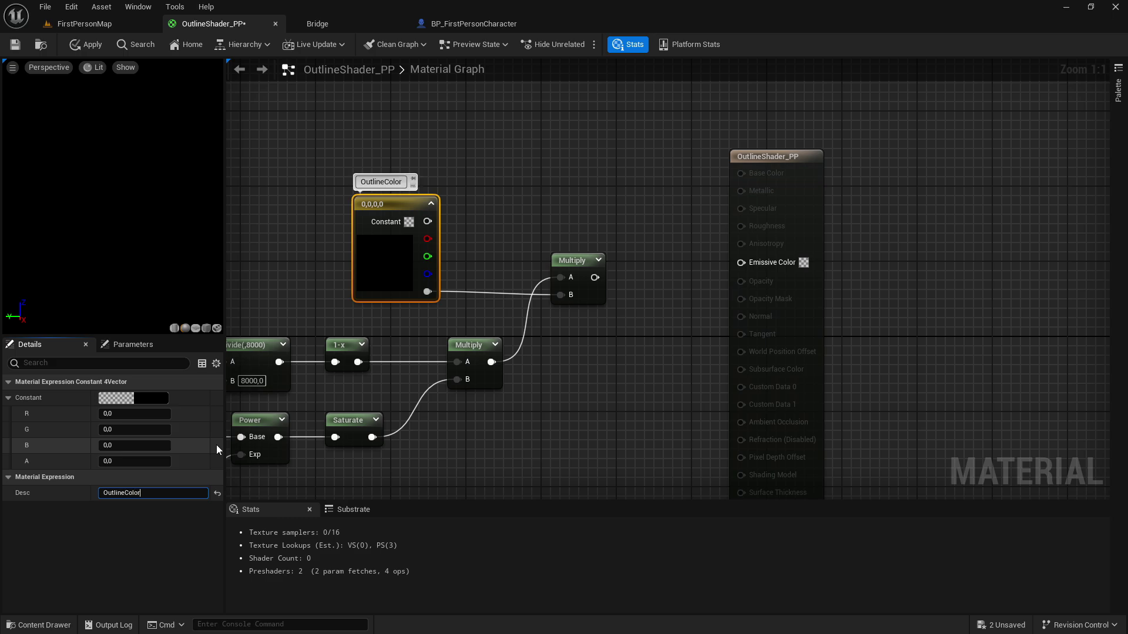
{"action": "left_click", "coordinate": [512, 213]}
{"action": "right_click_drag", "start_coordinate": [386, 239], "coordinate": [471, 260]}
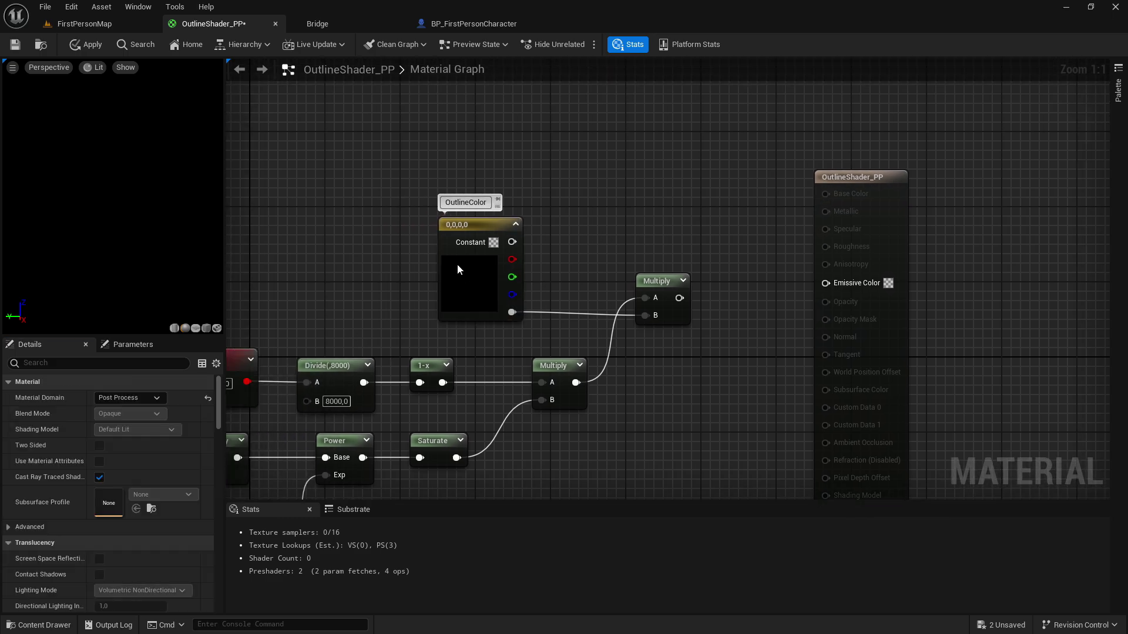
{"action": "left_click", "coordinate": [459, 269]}
{"action": "right_click_drag", "start_coordinate": [530, 226], "coordinate": [470, 262]}
{"action": "right_click_drag", "start_coordinate": [537, 276], "coordinate": [442, 294]}
{"action": "left_click", "coordinate": [121, 395]}
{"action": "left_click", "coordinate": [229, 436]}
{"action": "left_click_drag", "start_coordinate": [249, 426], "coordinate": [209, 422]}
{"action": "left_click", "coordinate": [343, 611]}
{"action": "right_click_drag", "start_coordinate": [320, 315], "coordinate": [477, 293]}
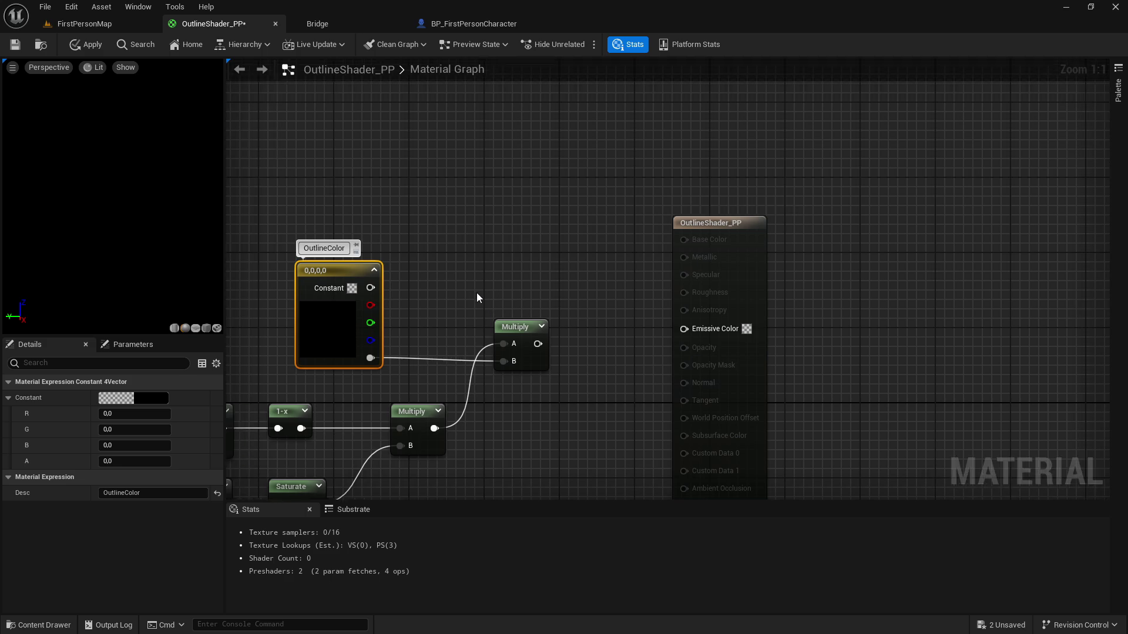
{"action": "right_click_drag", "start_coordinate": [348, 214], "coordinate": [422, 224]}
{"action": "left_click", "coordinate": [338, 221]}
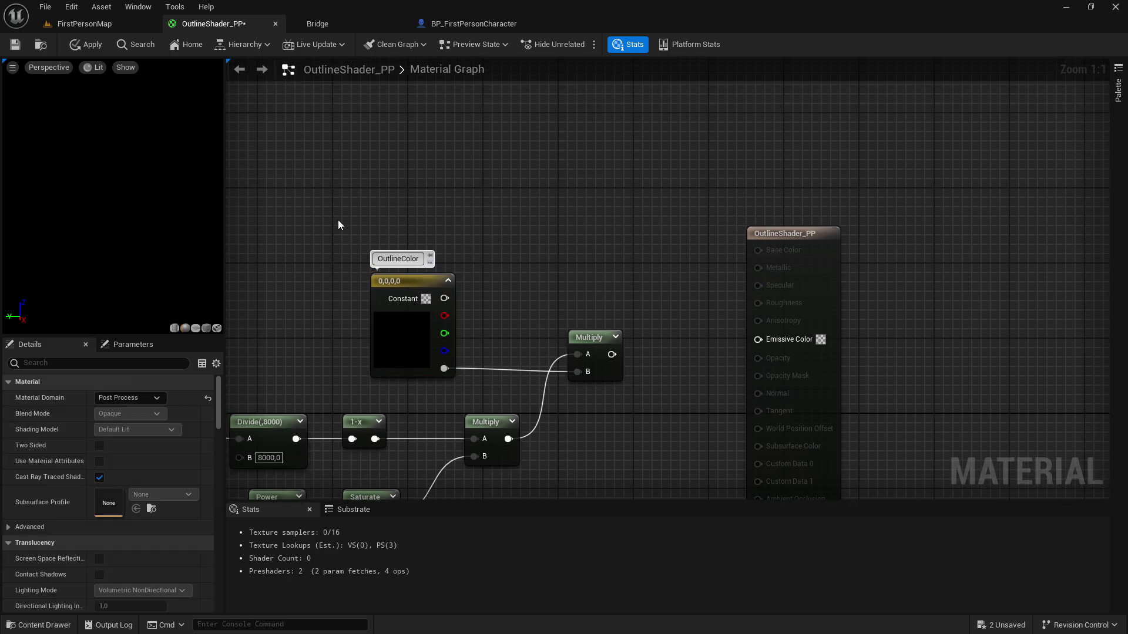
- Create a Lerp node before the material output and wire the OutlineColor constant's full output to its B input, leaving A free
{"action": "right_click_drag", "start_coordinate": [589, 411], "coordinate": [530, 211]}
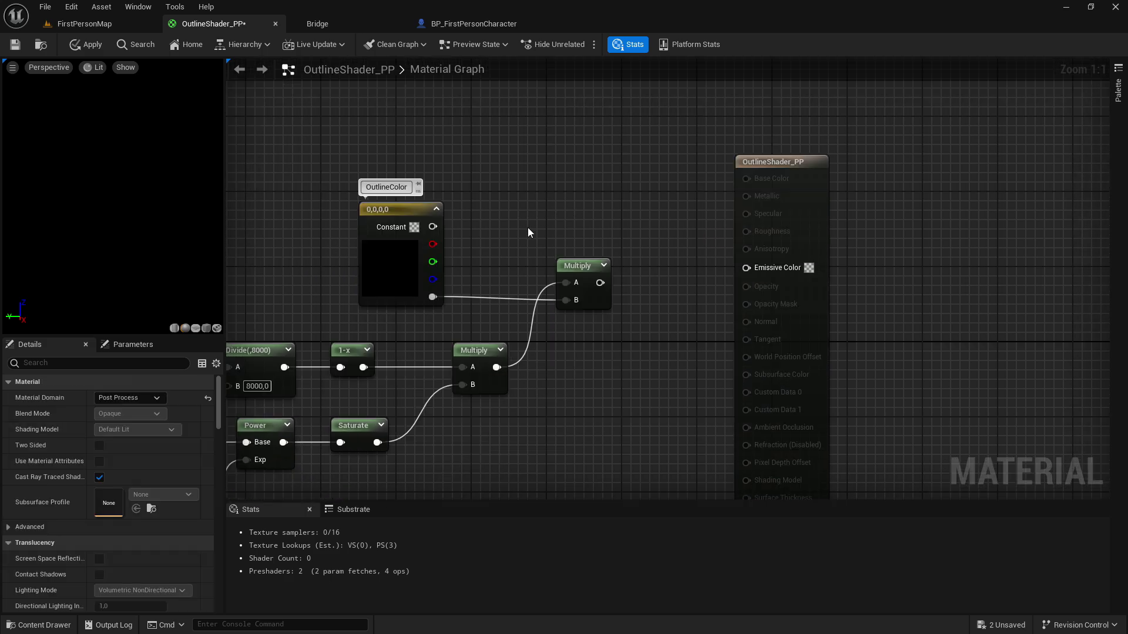
{"action": "left_click_drag", "start_coordinate": [433, 227], "coordinate": [679, 210]}
{"action": "type", "text": "lerp"}
{"action": "key", "text": "Return"}
{"action": "right_click_drag", "start_coordinate": [659, 171], "coordinate": [585, 171]}
{"action": "left_click", "coordinate": [476, 228], "text": "alt"}
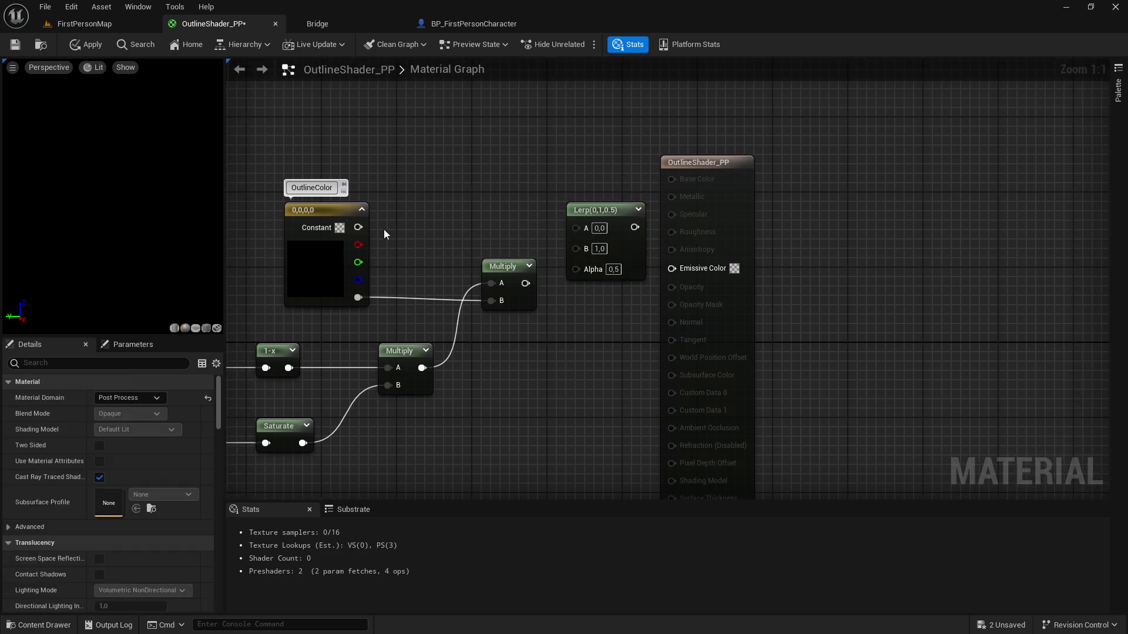
{"action": "left_click_drag", "start_coordinate": [358, 227], "coordinate": [627, 231]}
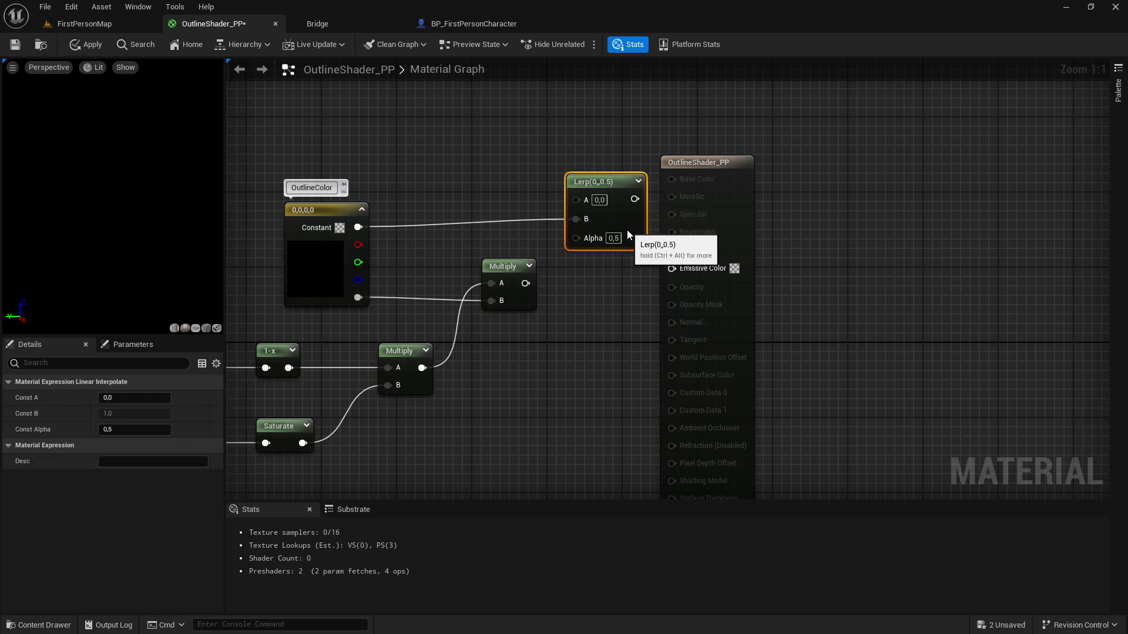
{"action": "left_click", "coordinate": [622, 303]}
- Connect the output of the Multiply node that uses OutlineColor's alpha to the Lerp node's Alpha input
{"action": "right_click_drag", "start_coordinate": [622, 303], "coordinate": [612, 332]}
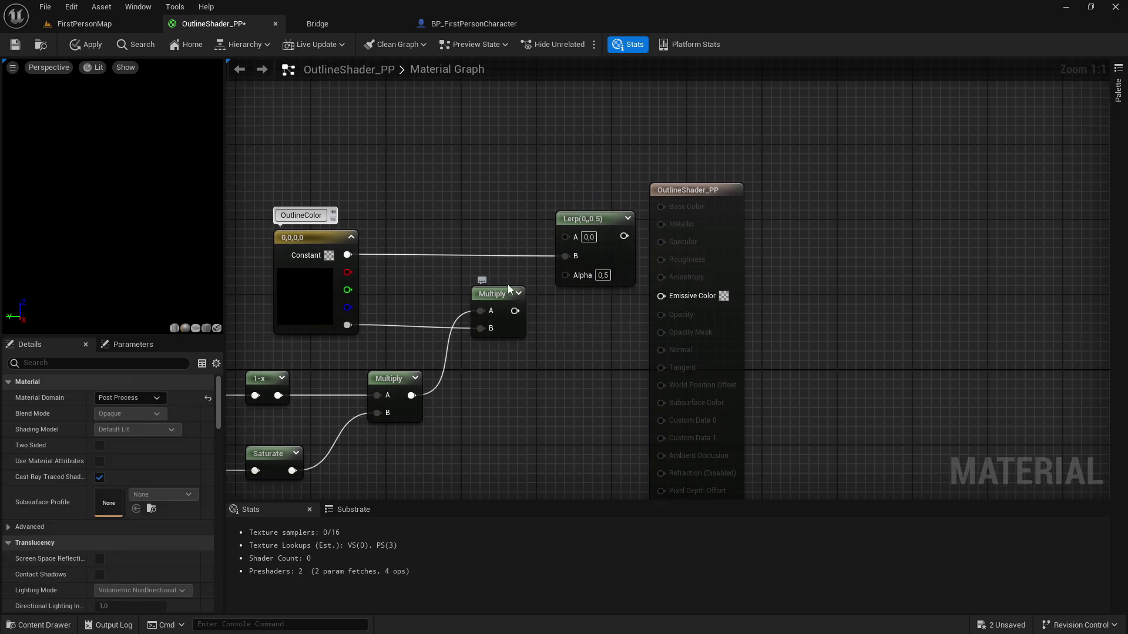
{"action": "left_click_drag", "start_coordinate": [518, 312], "coordinate": [604, 266]}
{"action": "left_click", "coordinate": [498, 200]}
- Add a SceneTexture node in the empty area above the OutlineColor constant
{"action": "right_click_drag", "start_coordinate": [387, 186], "coordinate": [572, 201]}
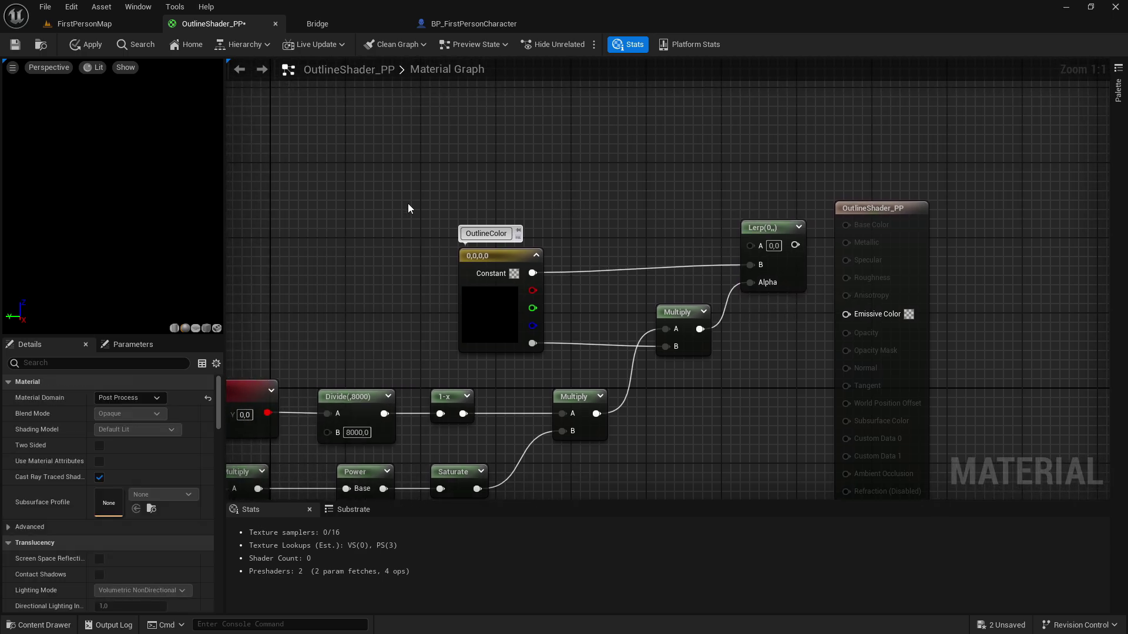
{"action": "right_click", "coordinate": [376, 182]}
{"action": "type", "text": "scene"}
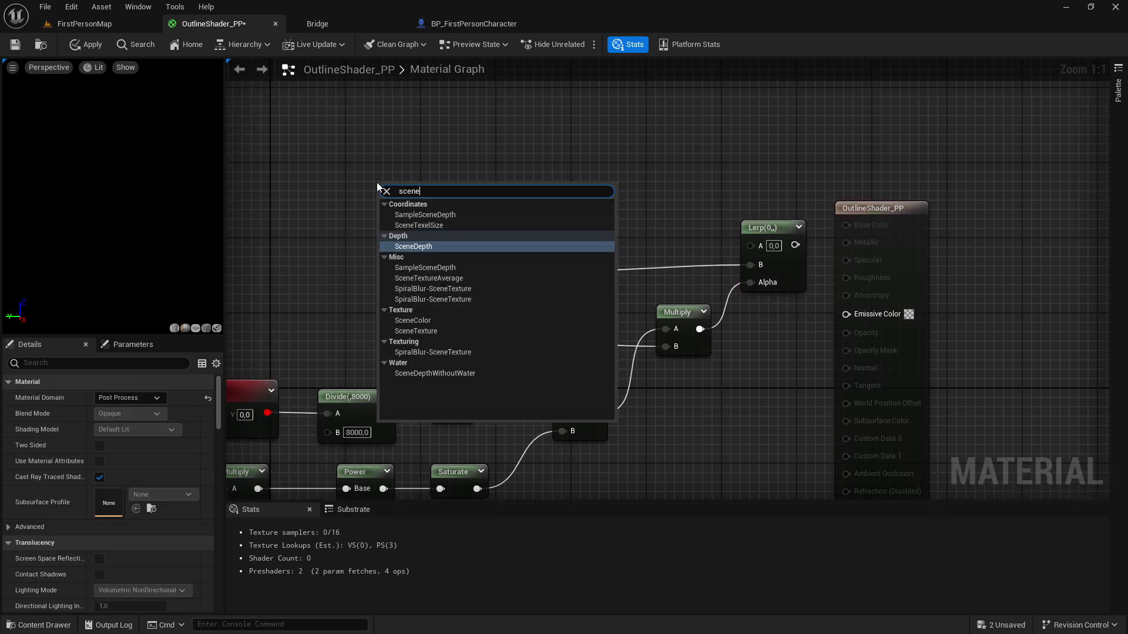
{"action": "key", "text": "Down"}
{"action": "key", "text": "Down"}
{"action": "key", "text": "Down"}
{"action": "key", "text": "Down"}
{"action": "key", "text": "Down"}
{"action": "key", "text": "Down"}
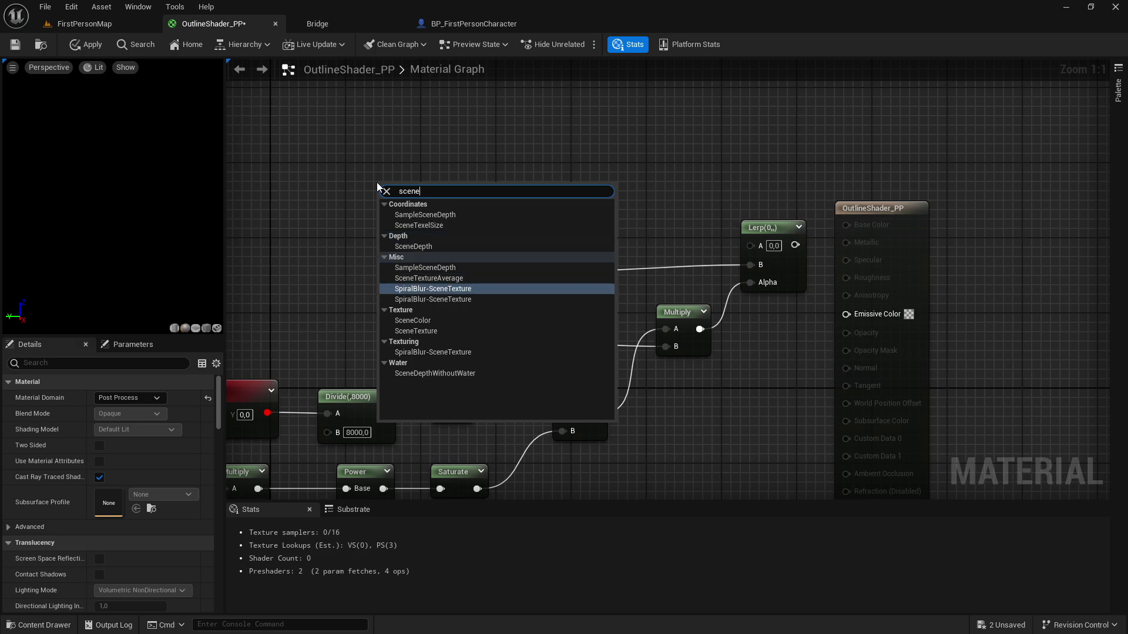
{"action": "key", "text": "Return"}
{"action": "left_click_drag", "start_coordinate": [410, 224], "coordinate": [411, 177]}
- Set the SceneTexture node's Scene Texture Id to PostProcessInput0 and move the node slightly away from OutlineColor
{"action": "left_click", "coordinate": [145, 397]}
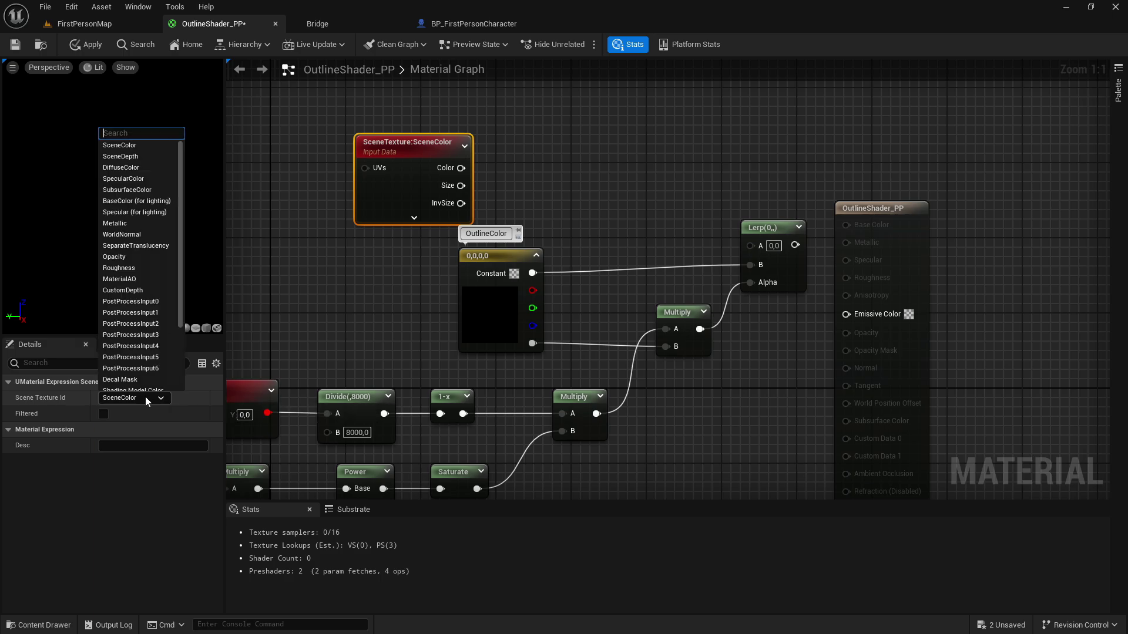
{"action": "left_click", "coordinate": [134, 302]}
{"action": "left_click_drag", "start_coordinate": [400, 213], "coordinate": [372, 203]}
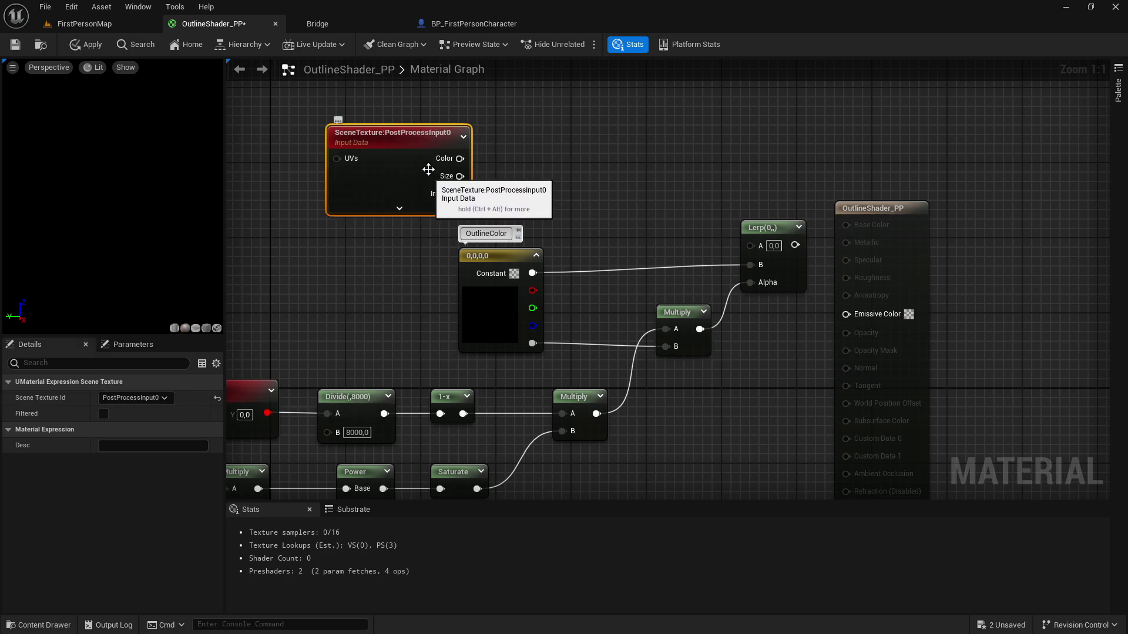
- Create a Component Mask node from the Color output of the PostProcessInput0 scene texture
{"action": "right_click_drag", "start_coordinate": [432, 159], "coordinate": [363, 198]}
{"action": "left_click", "coordinate": [472, 205]}
{"action": "left_click_drag", "start_coordinate": [401, 192], "coordinate": [472, 196]}
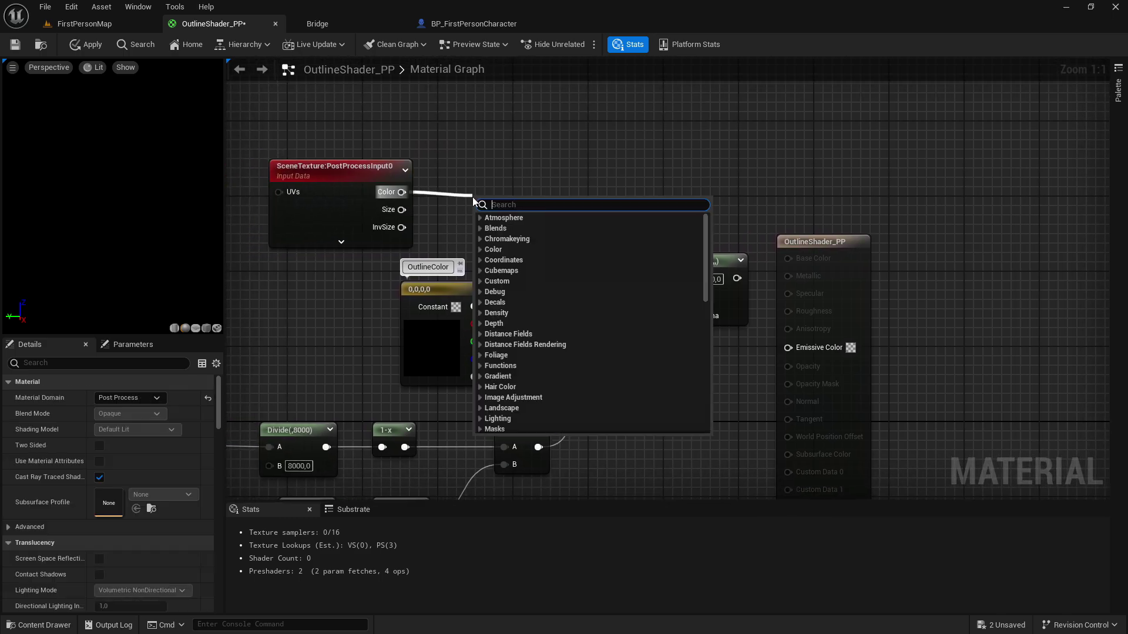
{"action": "type", "text": "compo"}
{"action": "key", "text": "Return"}
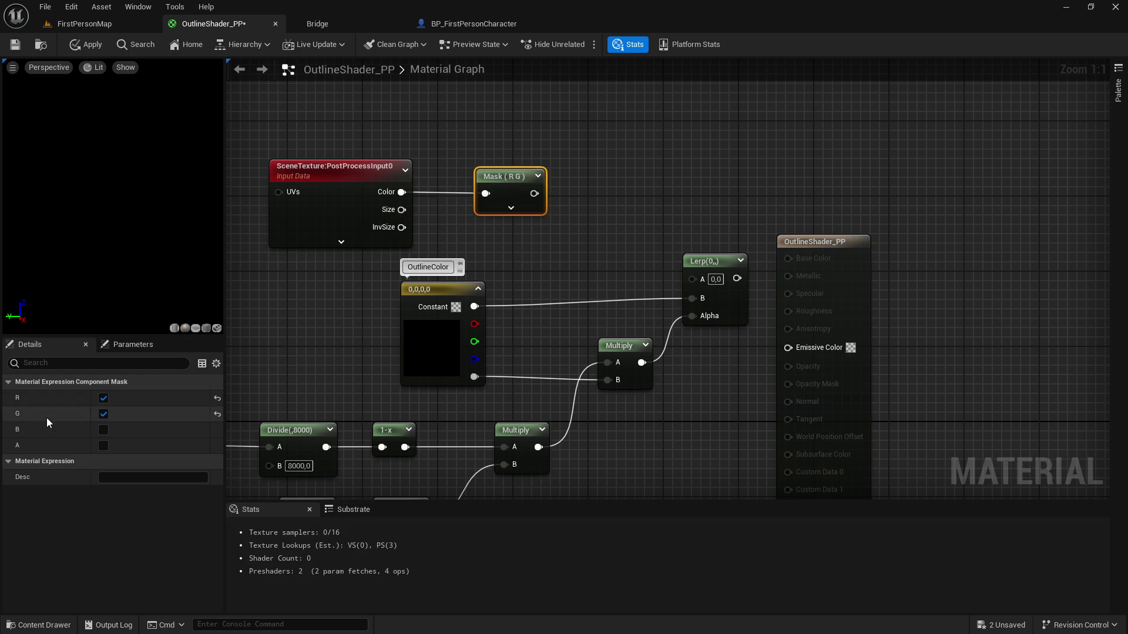
- Enable the B channel on the Component Mask and connect its output to the Lerp node's A input
{"action": "left_click", "coordinate": [104, 430]}
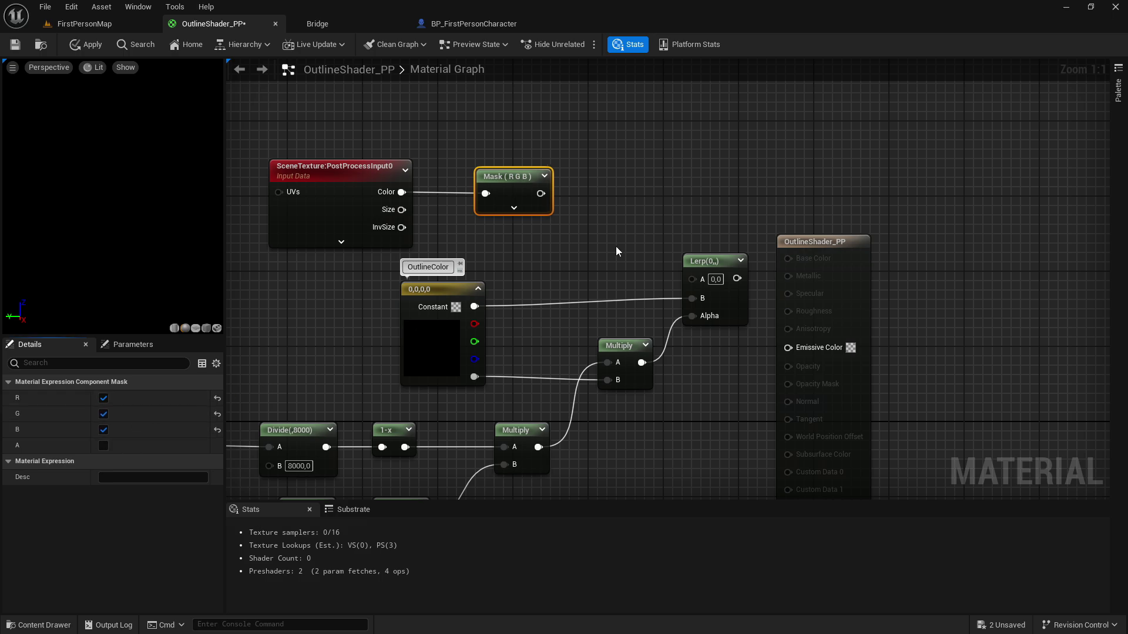
{"action": "left_click_drag", "start_coordinate": [533, 185], "coordinate": [687, 270]}
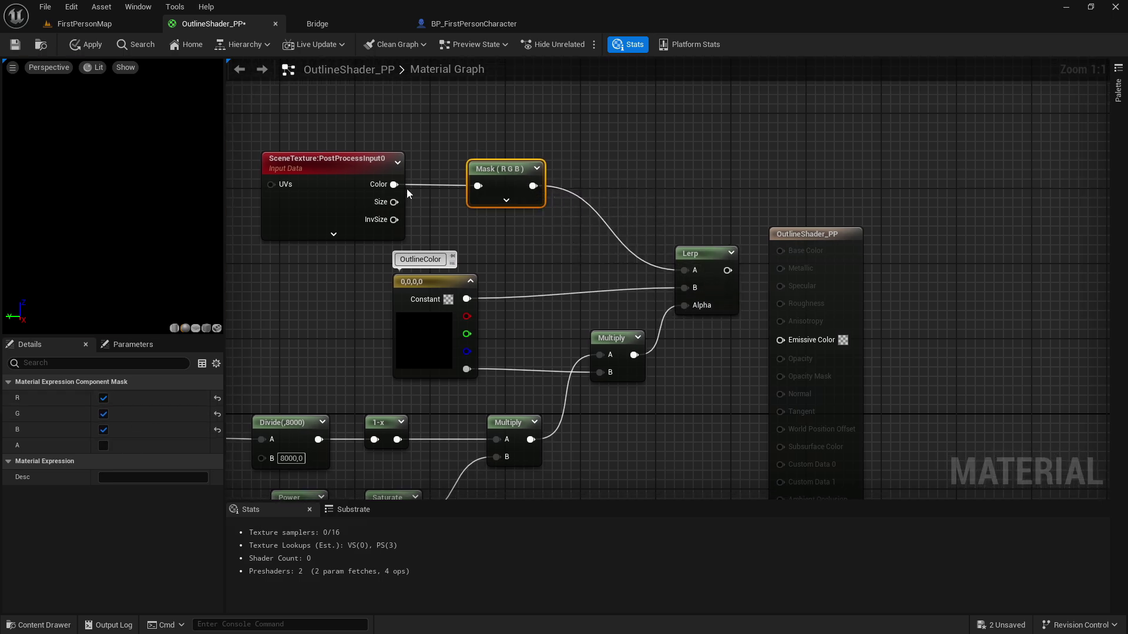
- Move the PostProcessInput0 scene texture and its Mask node together so they sit closer above the OutlineColor constant
{"action": "left_click_drag", "start_coordinate": [329, 122], "coordinate": [505, 188]}
{"action": "left_click_drag", "start_coordinate": [505, 179], "coordinate": [444, 226]}
{"action": "left_click", "coordinate": [617, 193]}
- Move the OutlineShader_PP output node farther from the Lerp and connect the Lerp's output to Emissive Color
{"action": "right_click_drag", "start_coordinate": [621, 195], "coordinate": [461, 162]}
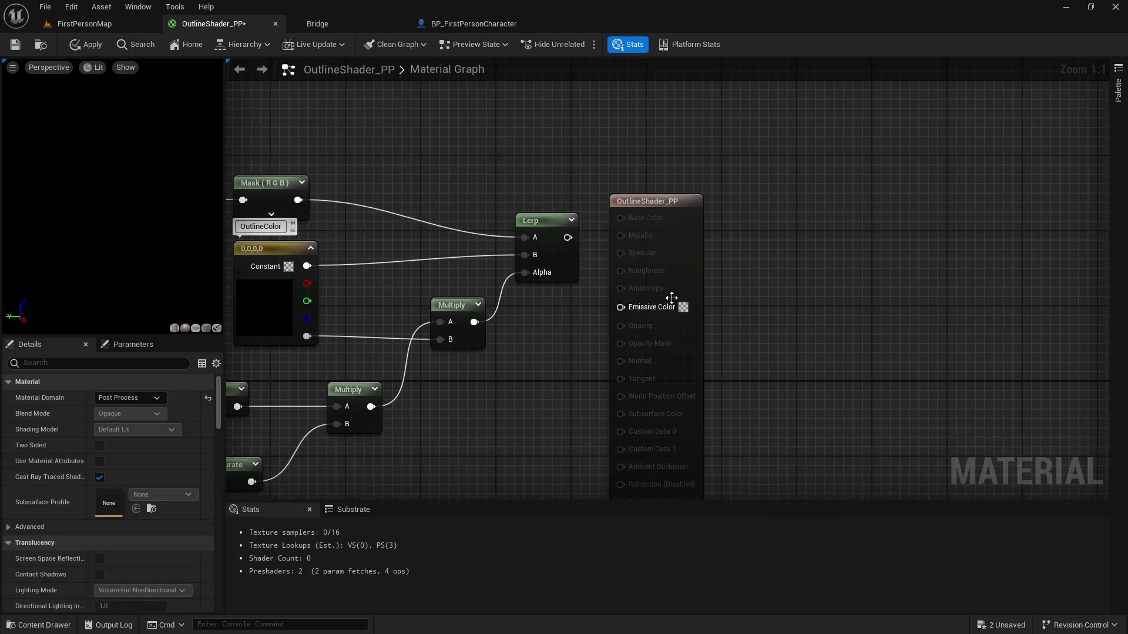
{"action": "left_click_drag", "start_coordinate": [672, 299], "coordinate": [737, 204]}
{"action": "left_click", "coordinate": [622, 159]}
{"action": "right_click_drag", "start_coordinate": [623, 160], "coordinate": [558, 211]}
{"action": "left_click", "coordinate": [503, 277]}
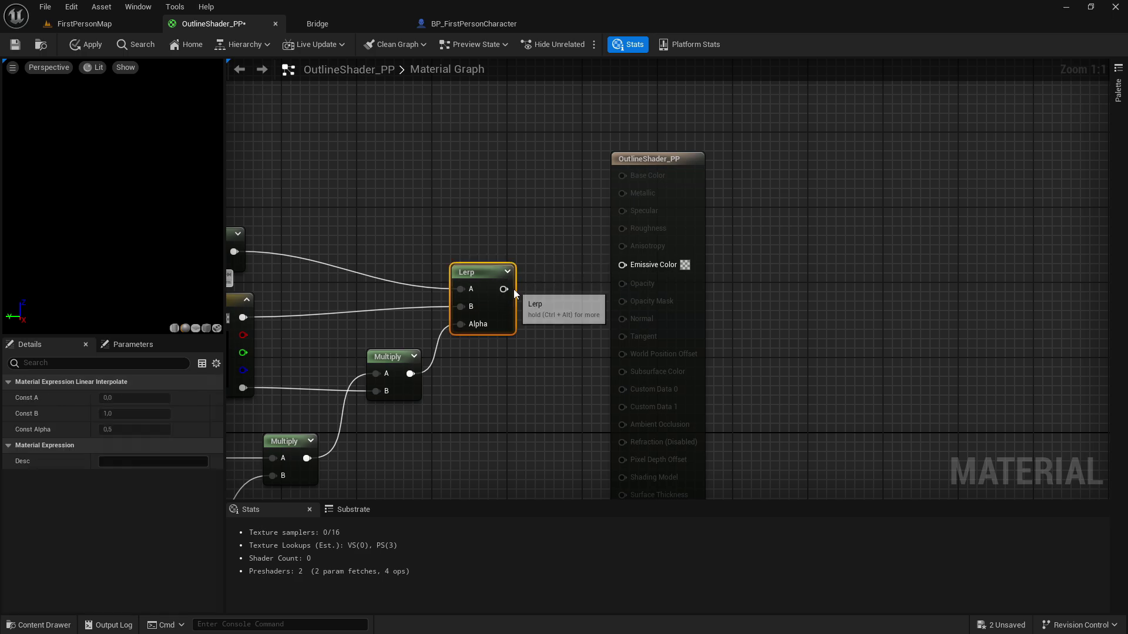
{"action": "left_click_drag", "start_coordinate": [504, 289], "coordinate": [631, 265]}
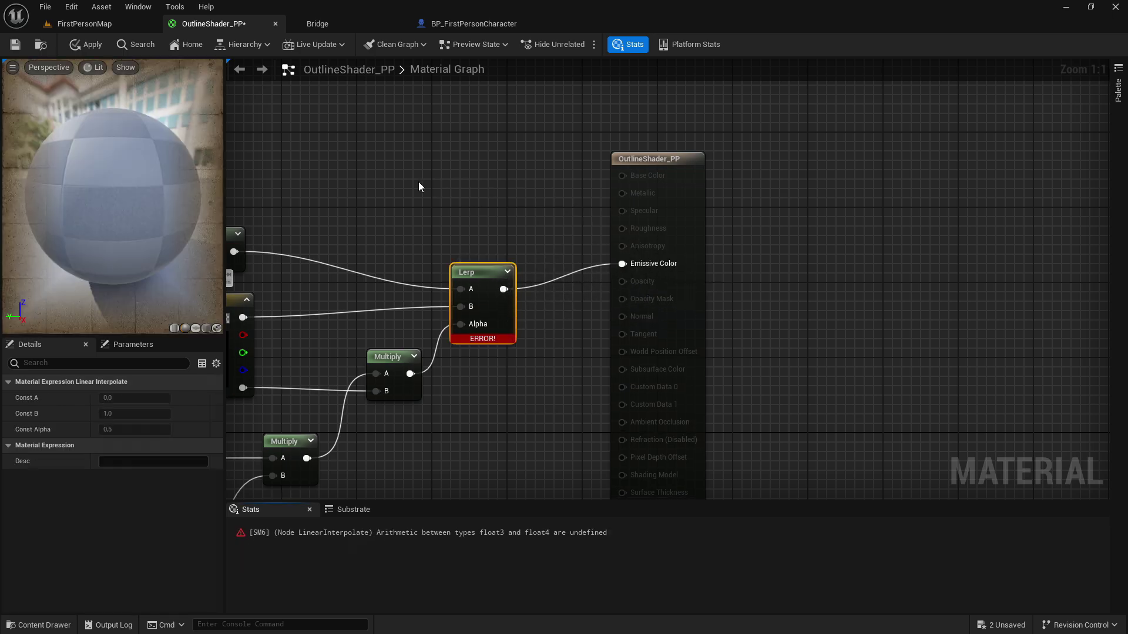
- Set the default value of the OutlineThicness parameter feeding BlurSampleOffsets to 1
{"action": "key", "text": "Home"}
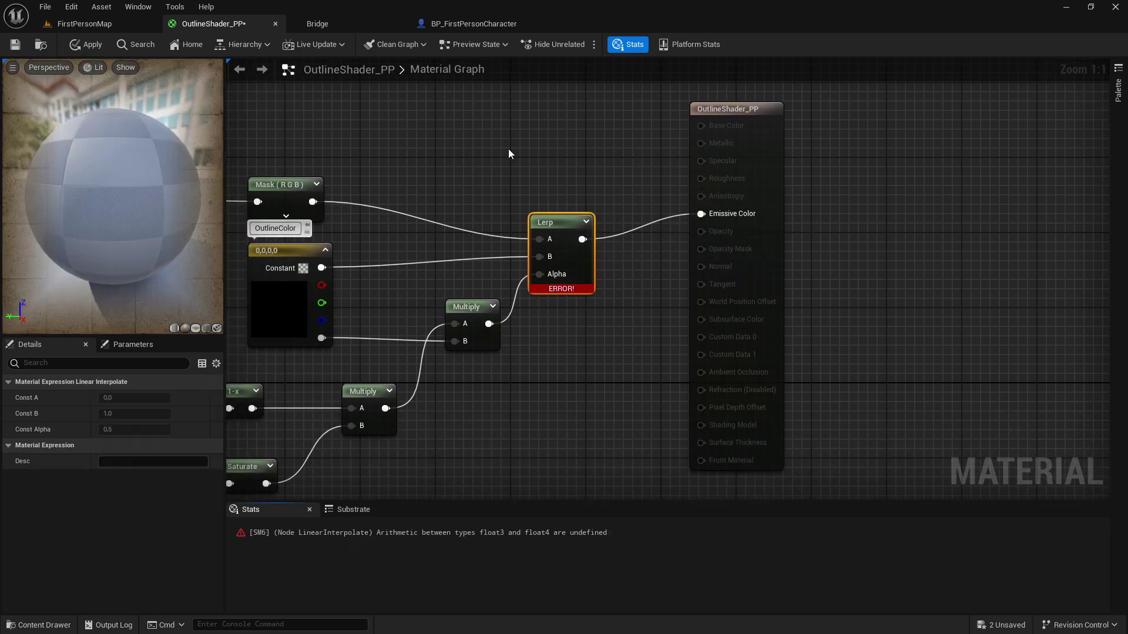
{"action": "scroll", "coordinate": [731, 311], "scroll_direction": "down", "scroll_amount": 2}
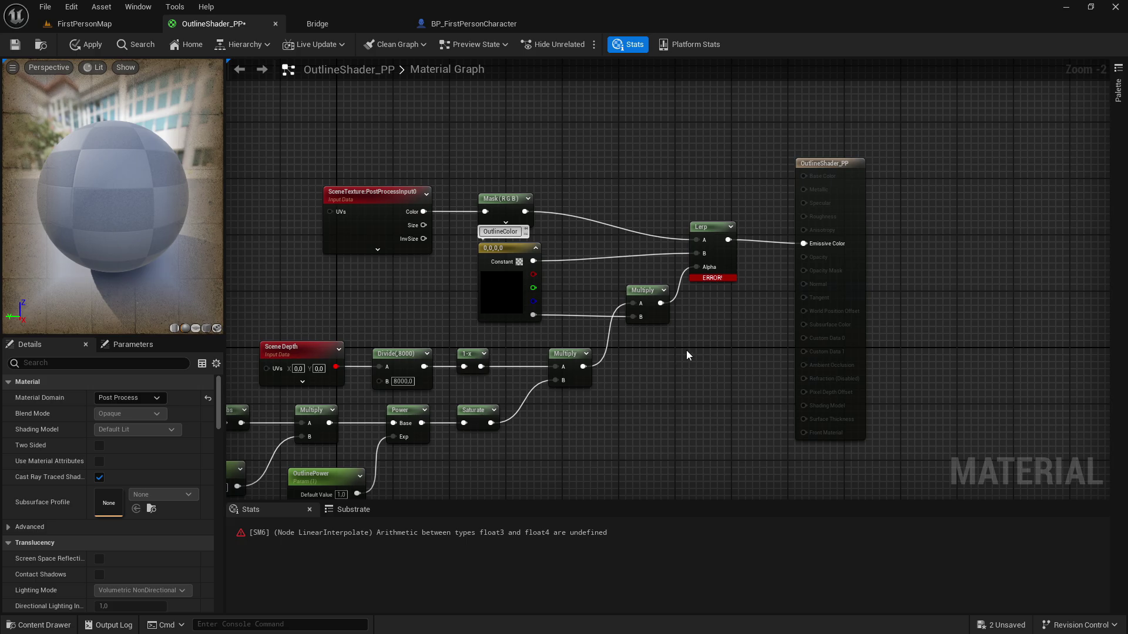
{"action": "scroll", "coordinate": [686, 311], "scroll_direction": "up", "scroll_amount": 2}
{"action": "scroll", "coordinate": [561, 378], "scroll_direction": "down", "scroll_amount": 3}
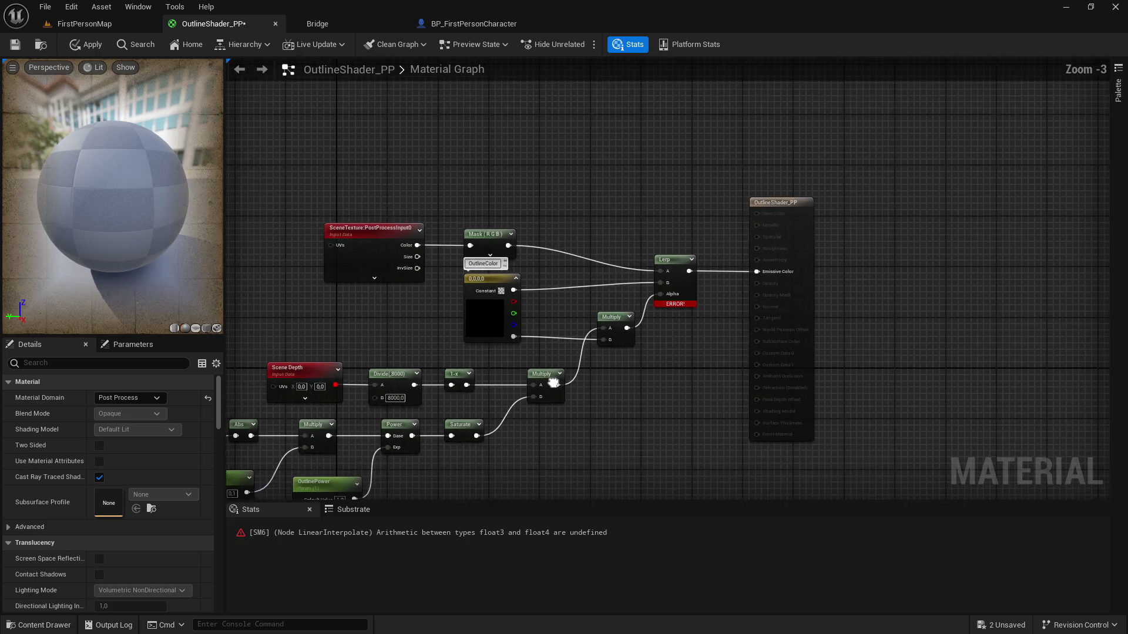
{"action": "right_click_drag", "start_coordinate": [554, 382], "coordinate": [916, 253]}
{"action": "right_click_drag", "start_coordinate": [476, 273], "coordinate": [1105, 179]}
{"action": "scroll", "coordinate": [521, 327], "scroll_direction": "up", "scroll_amount": 2}
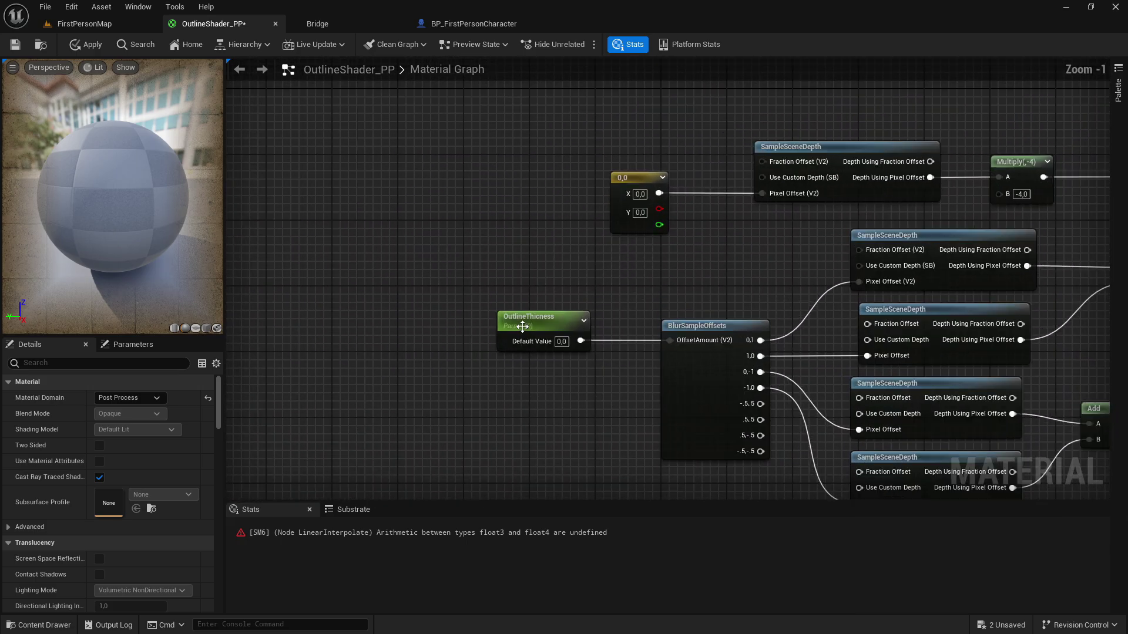
{"action": "left_click", "coordinate": [558, 340]}
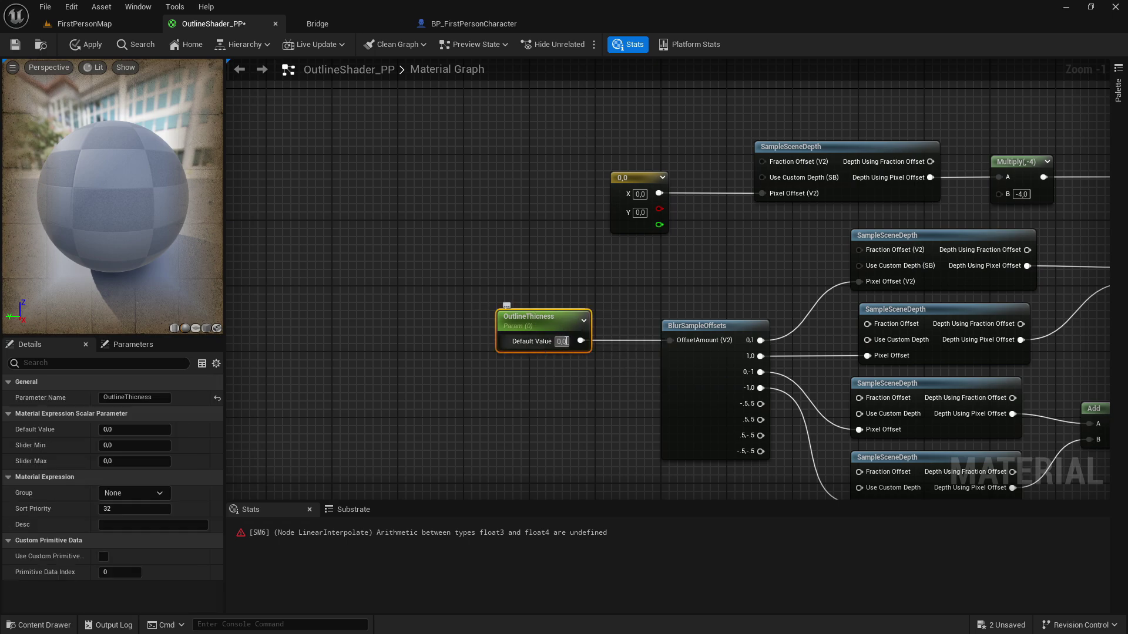
{"action": "left_click", "coordinate": [566, 340]}
{"action": "type", "text": "1"}
{"action": "key", "text": "Return"}
{"action": "left_click", "coordinate": [601, 319]}
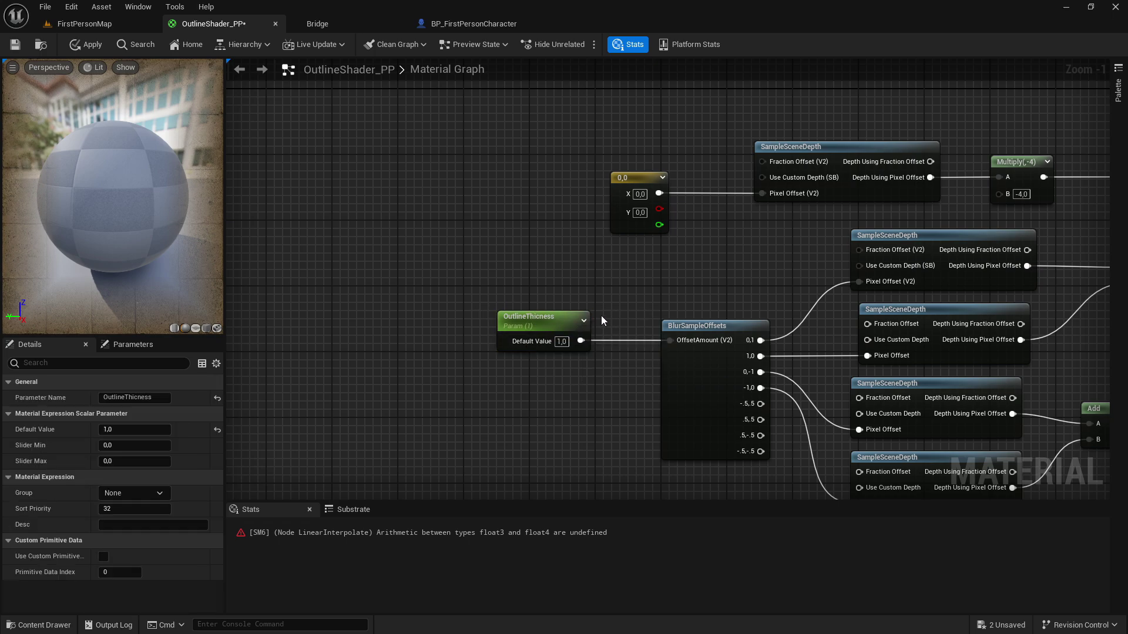
- Move the Scene Depth, Divide and 1-x nodes together away from the Multiply node to make room between them
{"action": "right_click_drag", "start_coordinate": [754, 255], "coordinate": [568, 291]}
{"action": "right_click_drag", "start_coordinate": [938, 133], "coordinate": [531, 186]}
{"action": "scroll", "coordinate": [531, 186], "scroll_direction": "down", "scroll_amount": 1}
{"action": "right_click_drag", "start_coordinate": [1003, 134], "coordinate": [637, 171]}
{"action": "scroll", "coordinate": [636, 171], "scroll_direction": "up", "scroll_amount": 2}
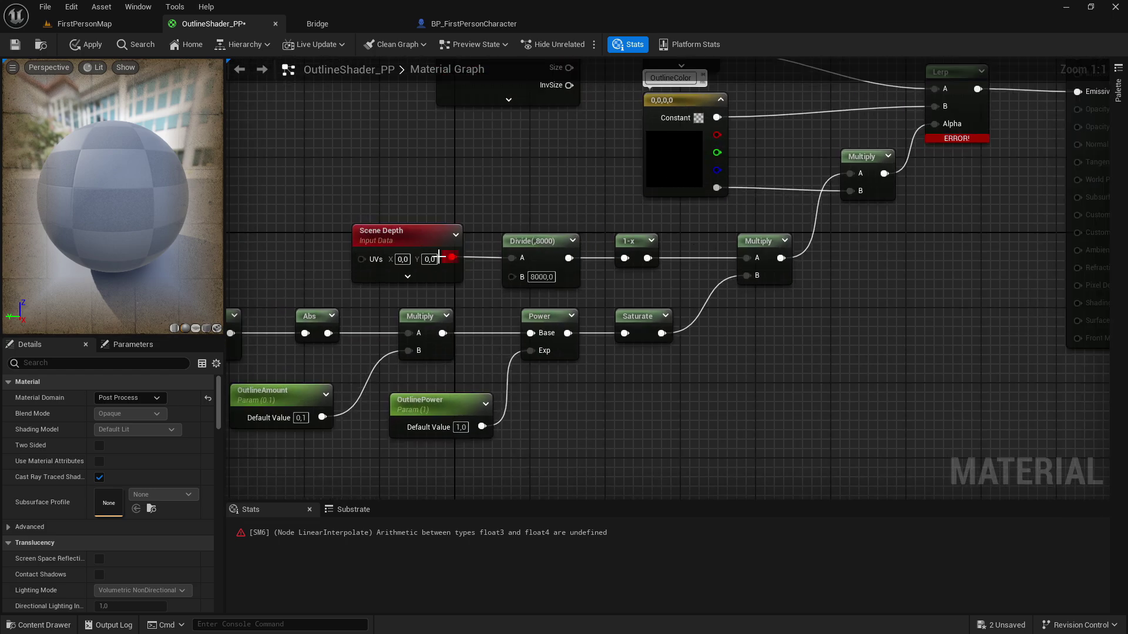
{"action": "left_click_drag", "start_coordinate": [409, 195], "coordinate": [643, 255]}
{"action": "left_click", "coordinate": [398, 191]}
{"action": "left_click_drag", "start_coordinate": [397, 191], "coordinate": [639, 249]}
{"action": "left_click_drag", "start_coordinate": [630, 242], "coordinate": [517, 241]}
- Insert a Saturate node between the 1-x node and the A input of the following Multiply, aligned with their row
{"action": "right_click_drag", "start_coordinate": [517, 240], "coordinate": [417, 255]}
{"action": "left_click_drag", "start_coordinate": [429, 273], "coordinate": [528, 276]}
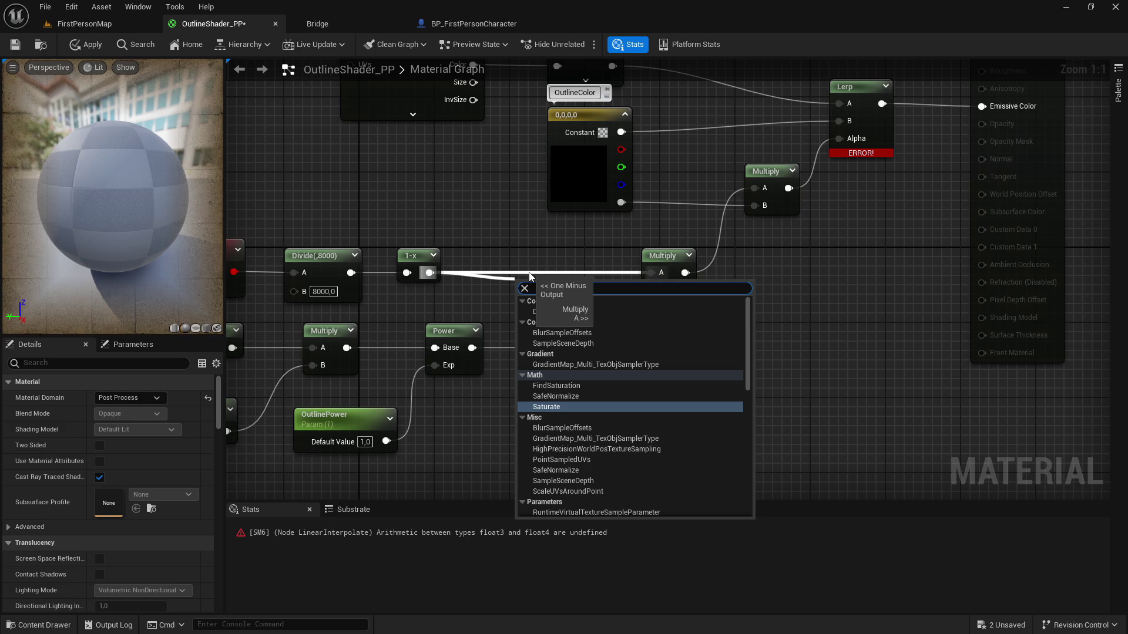
{"action": "type", "text": "saturate"}
{"action": "key", "text": "Return"}
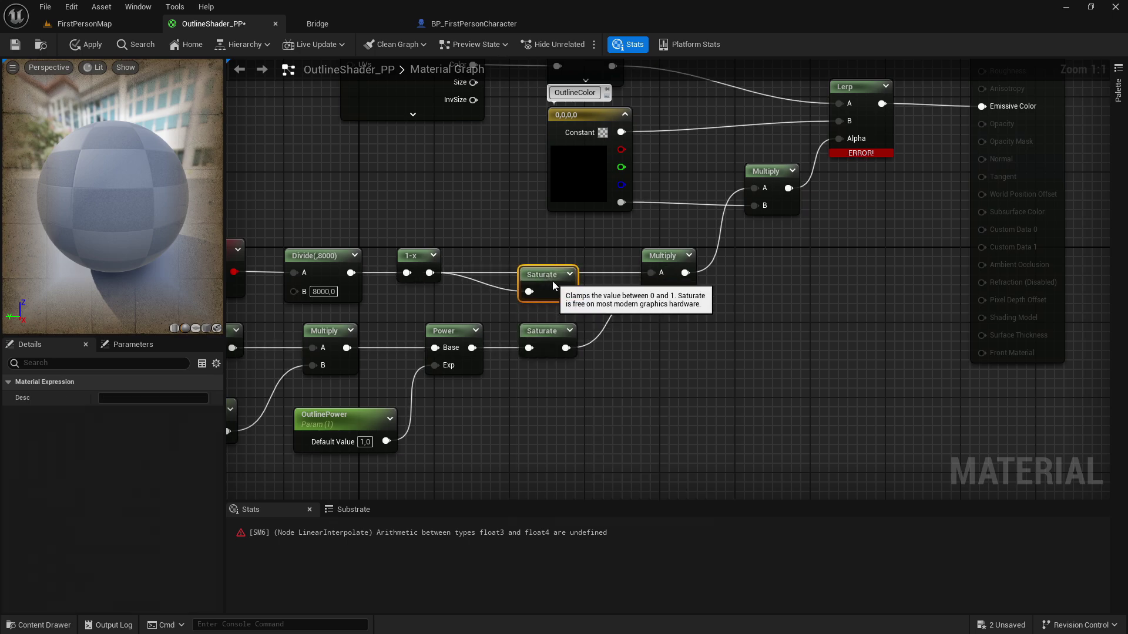
{"action": "left_click_drag", "start_coordinate": [553, 281], "coordinate": [651, 272]}
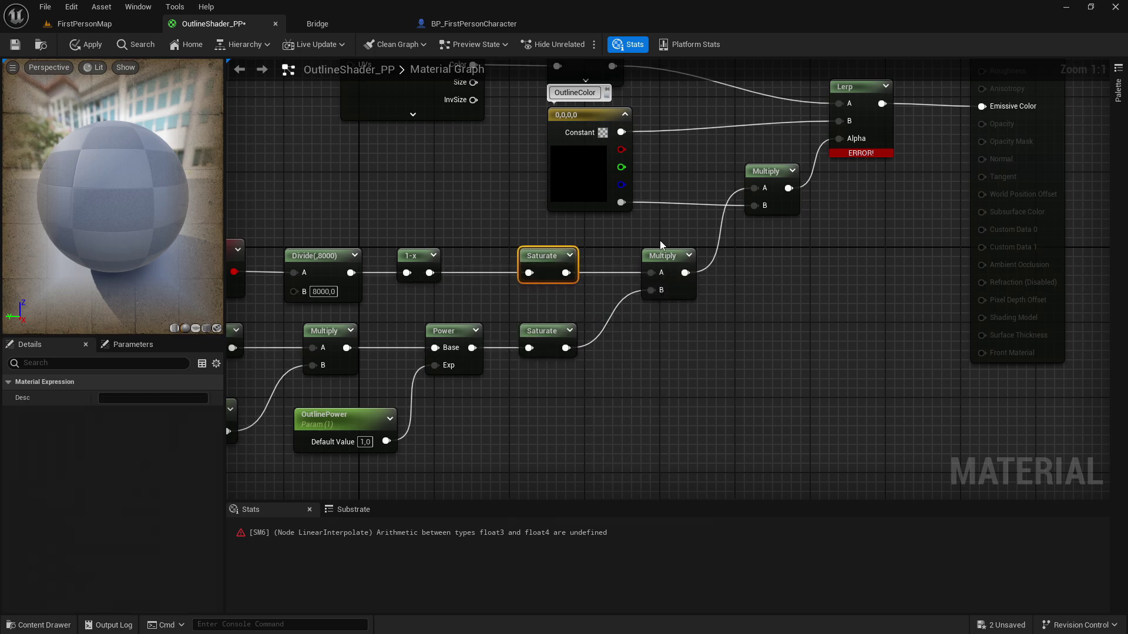
- Delete the OutlineColor four-component constant node from the graph
{"action": "left_click", "coordinate": [603, 229]}
{"action": "right_click_drag", "start_coordinate": [603, 230], "coordinate": [556, 288]}
{"action": "right_click_drag", "start_coordinate": [668, 221], "coordinate": [626, 254]}
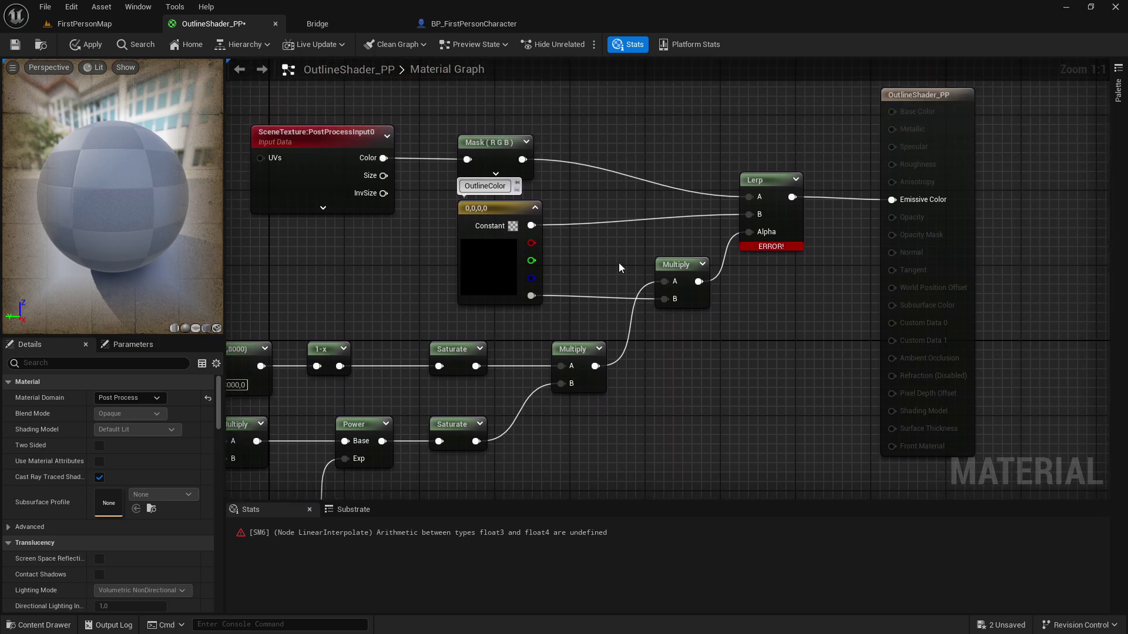
{"action": "left_click", "coordinate": [477, 298]}
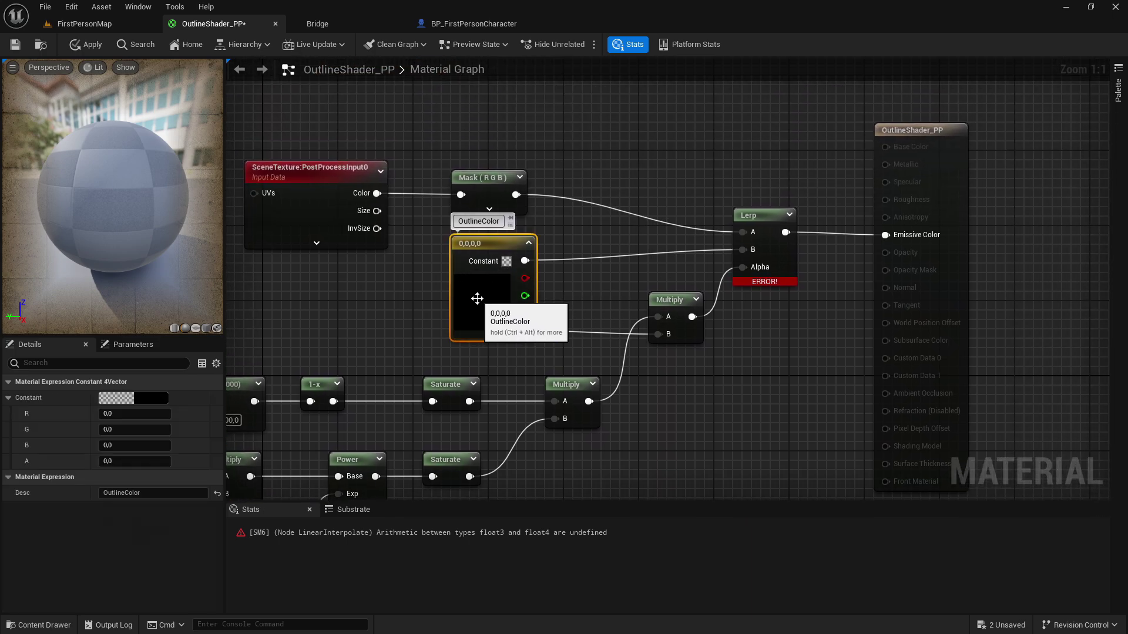
{"action": "key", "text": "Delete"}
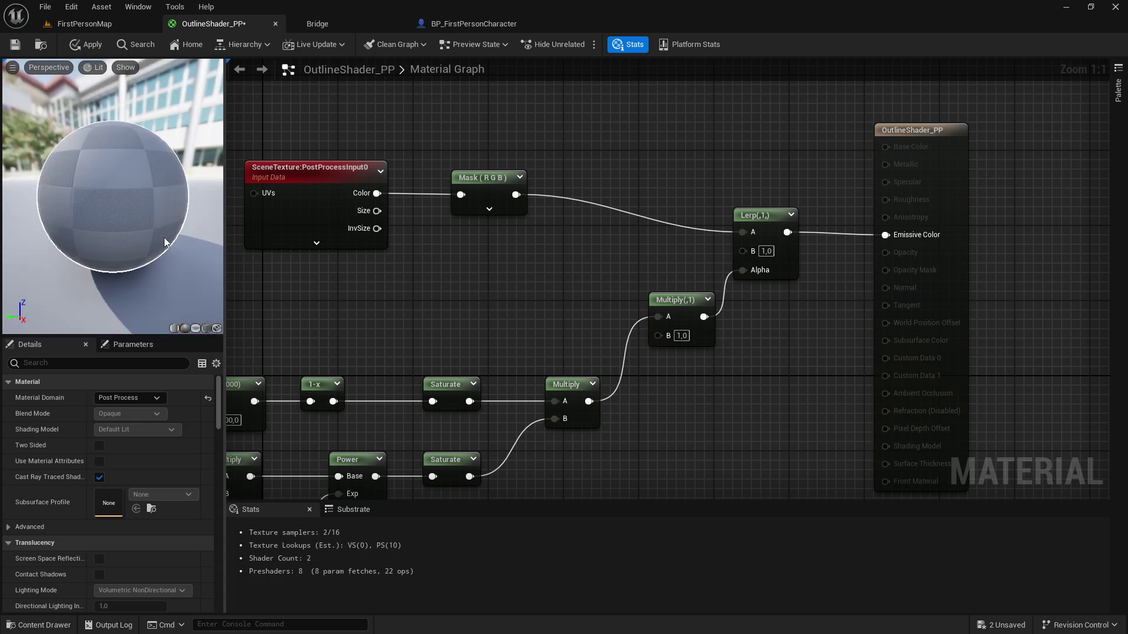
- Examine the material preview sphere and its outline from different distances and angles
{"action": "scroll", "coordinate": [166, 244], "scroll_direction": "down", "scroll_amount": 6}
{"action": "left_click_drag", "start_coordinate": [166, 244], "coordinate": [117, 293]}
{"action": "scroll", "coordinate": [158, 241], "scroll_direction": "up", "scroll_amount": 6}
{"action": "scroll", "coordinate": [159, 240], "scroll_direction": "down", "scroll_amount": 10}
{"action": "right_click_drag", "start_coordinate": [181, 239], "coordinate": [181, 279]}
{"action": "left_click_drag", "start_coordinate": [181, 239], "coordinate": [170, 176]}
- Add a VectorParameter named OutlineColor in the empty area below the Mask node
{"action": "right_click_drag", "start_coordinate": [509, 284], "coordinate": [487, 302]}
{"action": "right_click", "coordinate": [482, 294]}
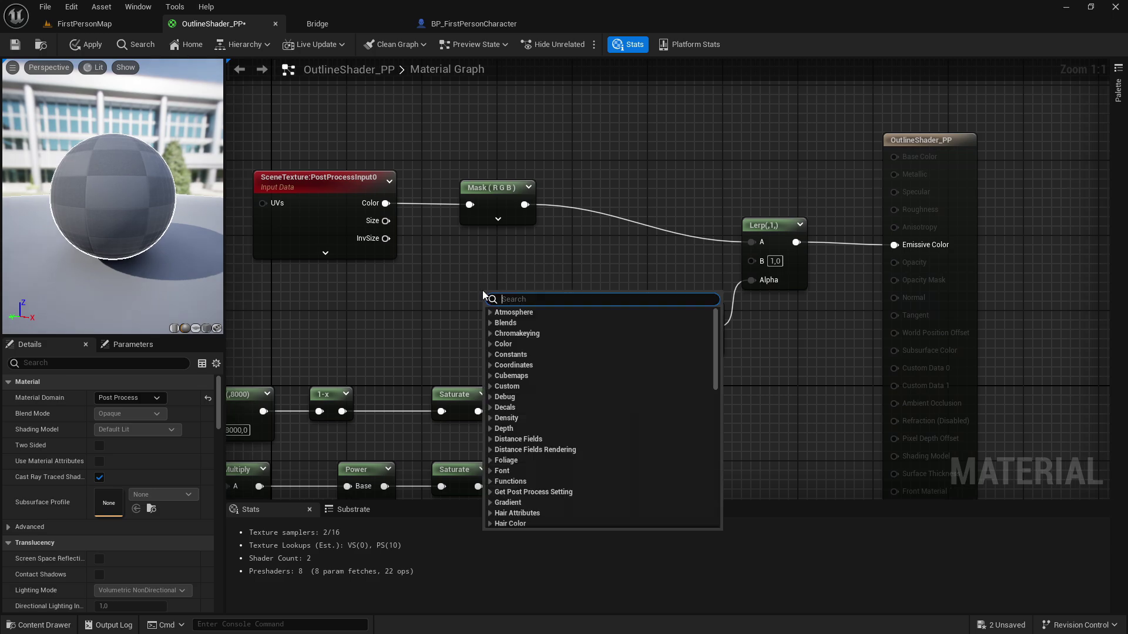
{"action": "type", "text": "param"}
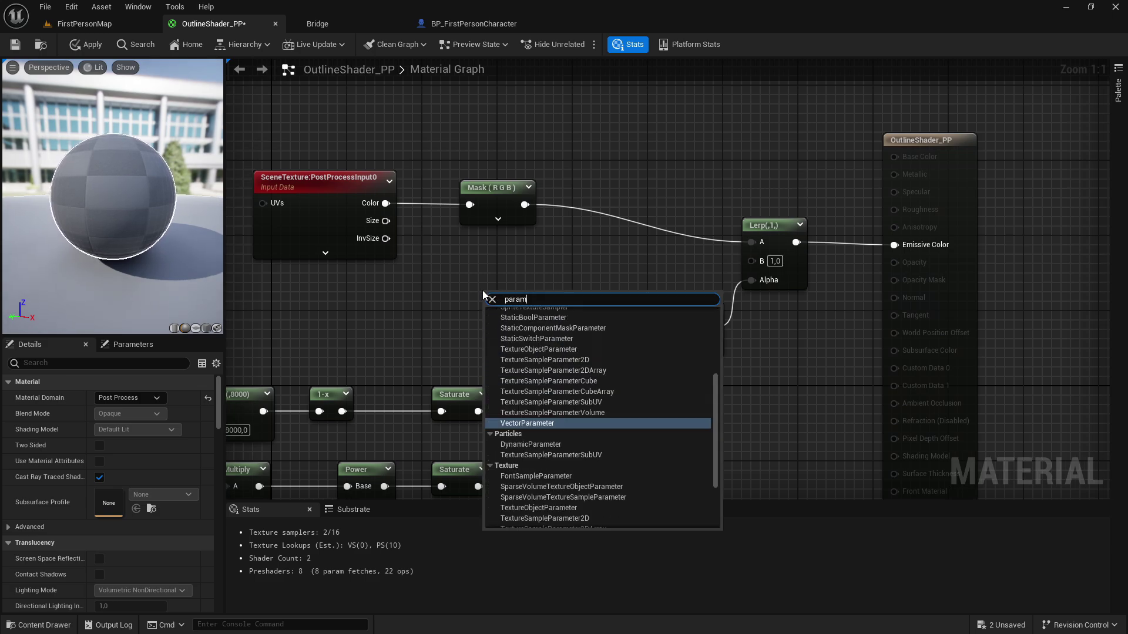
{"action": "left_click", "coordinate": [551, 424]}
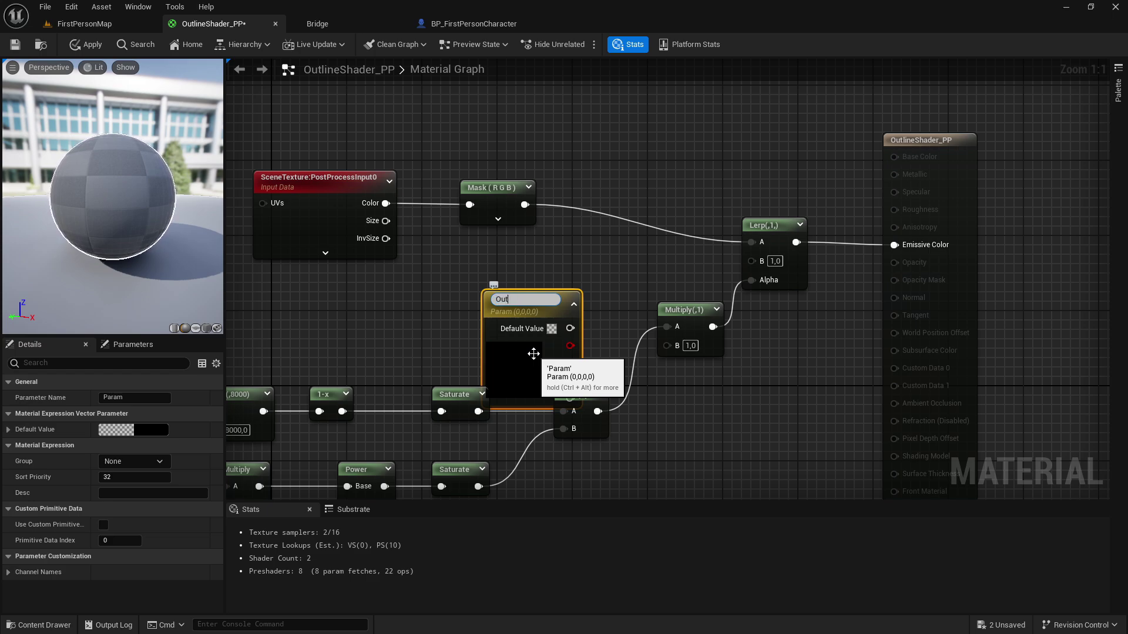
{"action": "type", "text": "ineColor"}
{"action": "key", "text": "Return"}
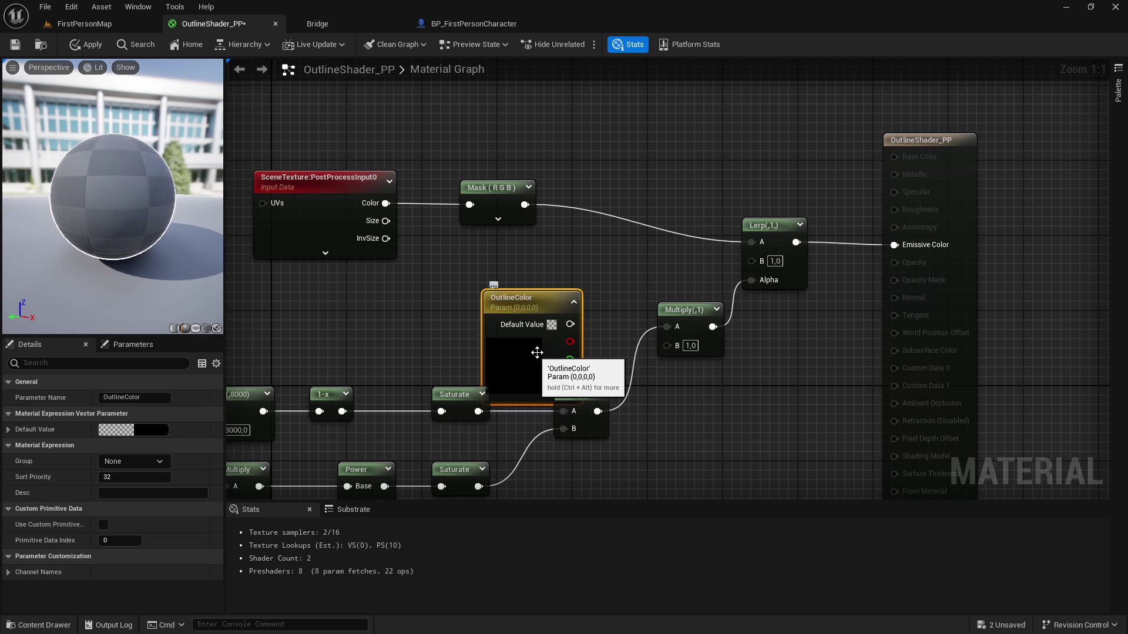
- Connect the OutlineColor parameter's main output to the Lerp's B input and shift the node slightly closer to the Mask
{"action": "right_click_drag", "start_coordinate": [541, 340], "coordinate": [468, 352]}
{"action": "left_click_drag", "start_coordinate": [494, 300], "coordinate": [679, 272]}
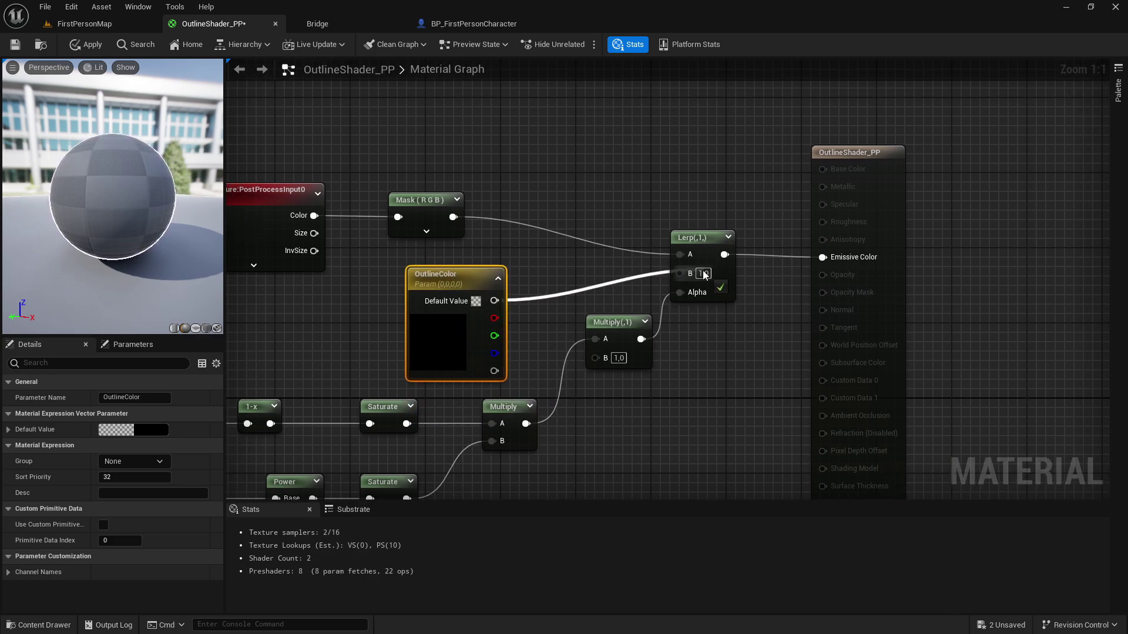
{"action": "left_click_drag", "start_coordinate": [474, 328], "coordinate": [474, 310]}
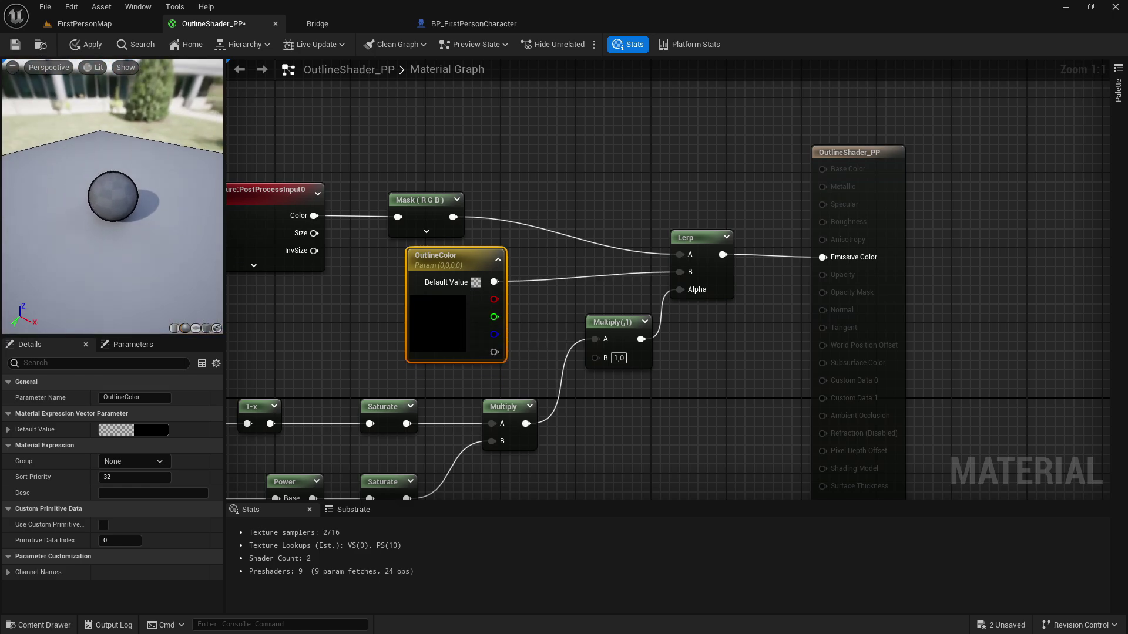
- Set the OutlineColor parameter's default value to an opaque cyan of about R 0, G 1, B 0.765, A 1
{"action": "right_click_drag", "start_coordinate": [113, 196], "coordinate": [113, 214]}
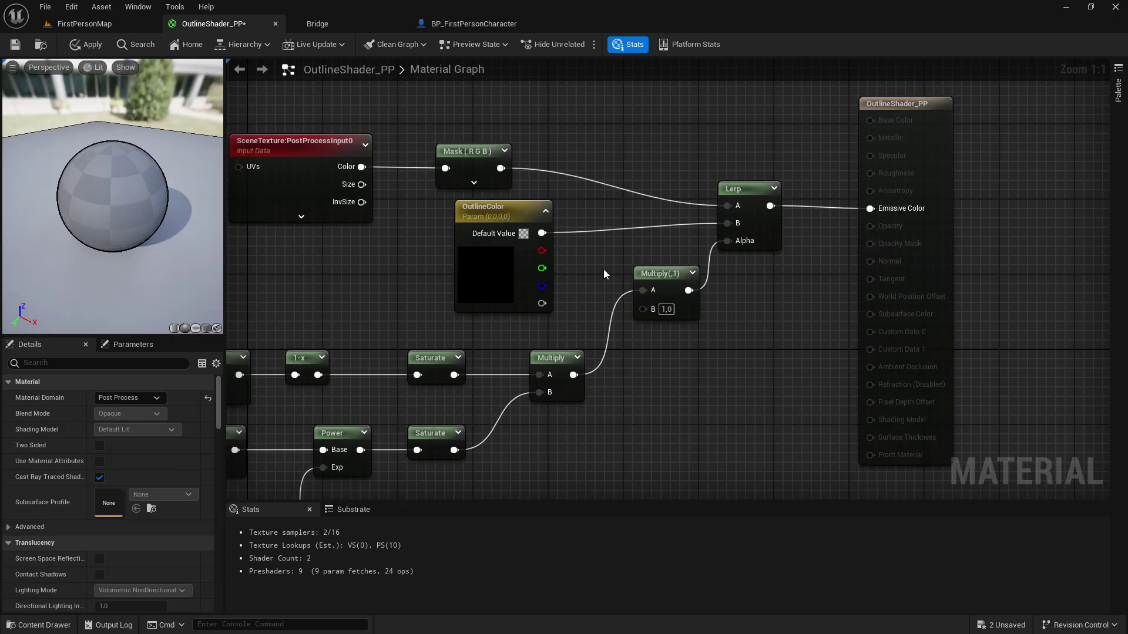
{"action": "left_click", "coordinate": [506, 273]}
{"action": "left_click", "coordinate": [139, 431]}
{"action": "left_click_drag", "start_coordinate": [214, 397], "coordinate": [145, 453]}
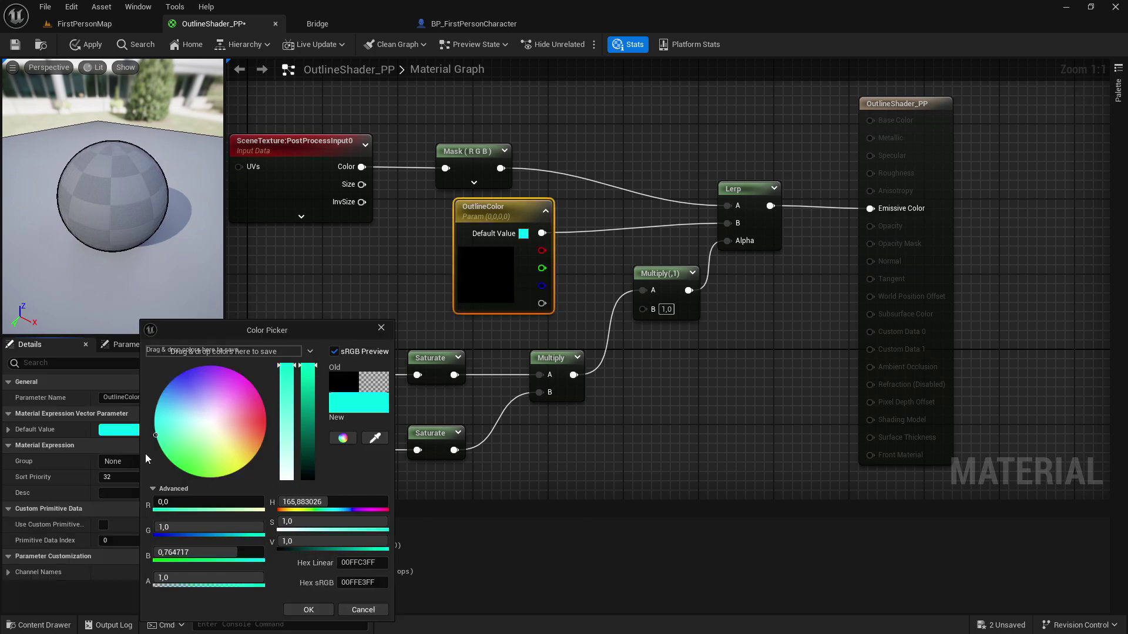
{"action": "left_click", "coordinate": [308, 610]}
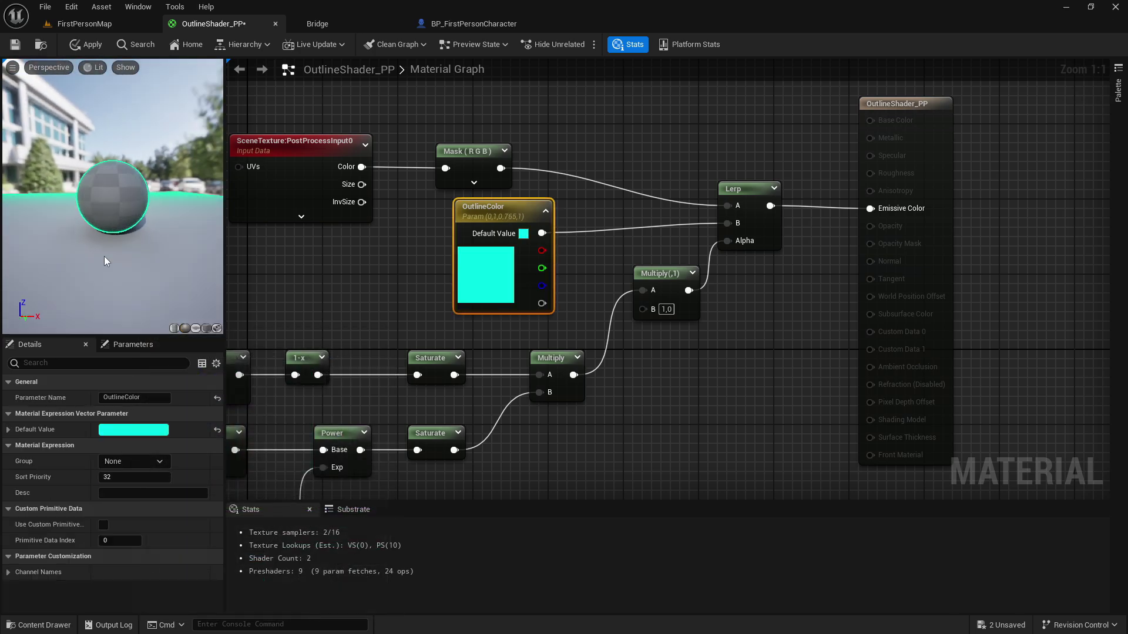
- Set the OutlineColor parameter's default value to opaque black (0, 0, 0, 1)
{"action": "left_click", "coordinate": [133, 430]}
{"action": "left_click", "coordinate": [173, 418]}
{"action": "left_click_drag", "start_coordinate": [174, 418], "coordinate": [246, 424]}
{"action": "left_click", "coordinate": [289, 610]}
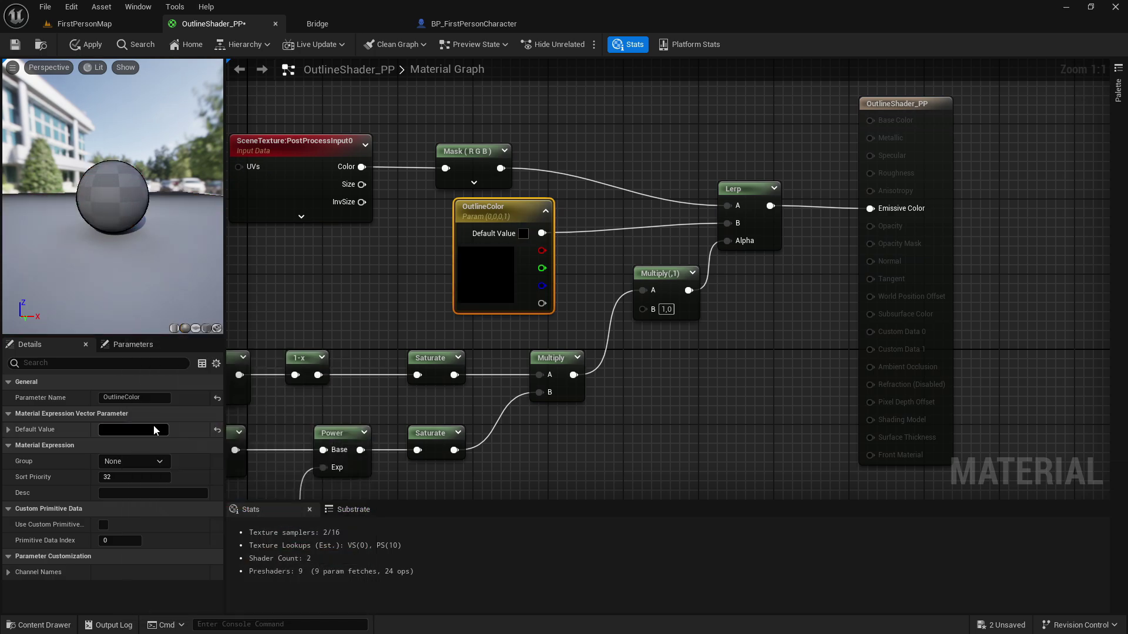
- Review the node graph from the SampleSceneDepth nodes to the material output and check the outline on the preview sphere
{"action": "right_click_drag", "start_coordinate": [619, 172], "coordinate": [494, 247]}
{"action": "scroll", "coordinate": [457, 248], "scroll_direction": "up", "scroll_amount": 1}
{"action": "right_click_drag", "start_coordinate": [389, 259], "coordinate": [557, 212]}
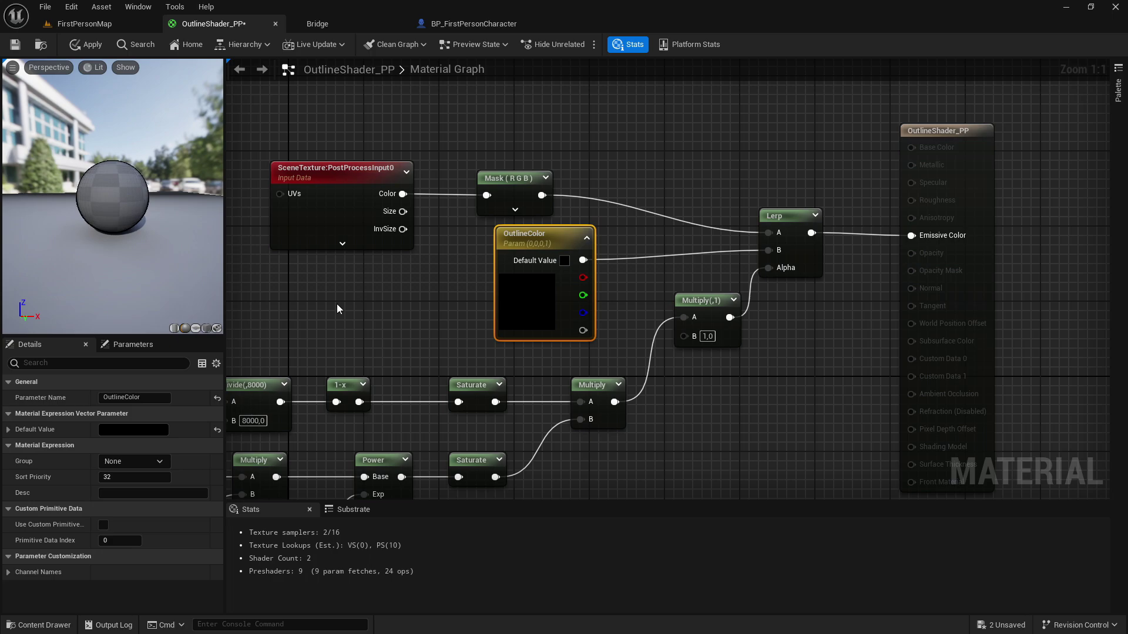
{"action": "scroll", "coordinate": [337, 304], "scroll_direction": "down", "scroll_amount": 2}
{"action": "right_click_drag", "start_coordinate": [337, 304], "coordinate": [752, 222]}
{"action": "right_click_drag", "start_coordinate": [609, 226], "coordinate": [316, 293]}
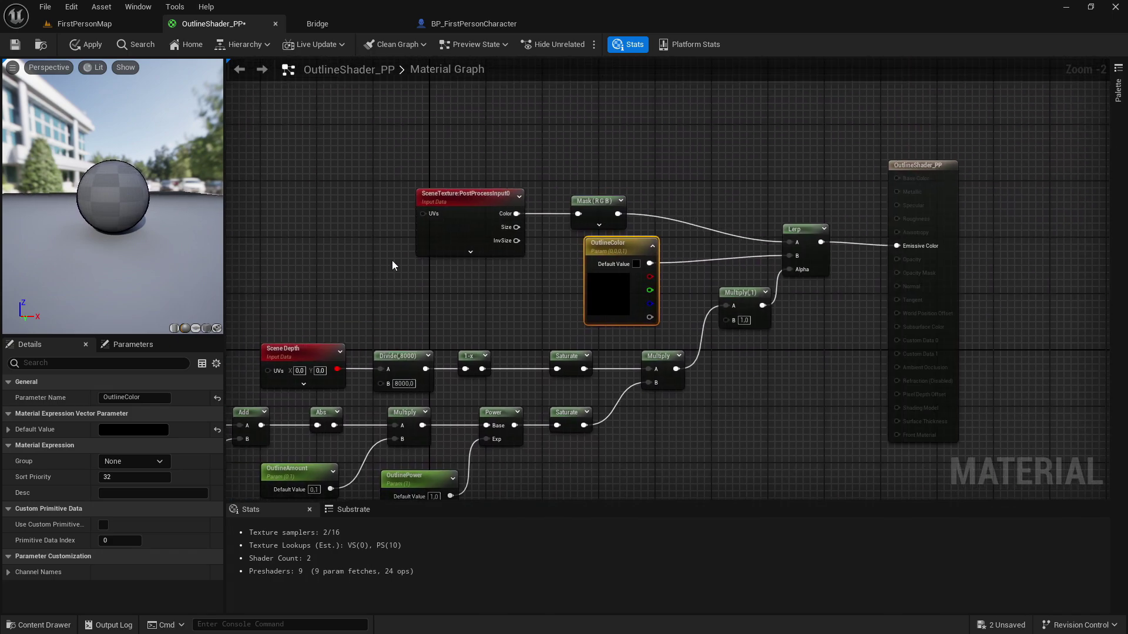
{"action": "right_click_drag", "start_coordinate": [393, 265], "coordinate": [759, 199]}
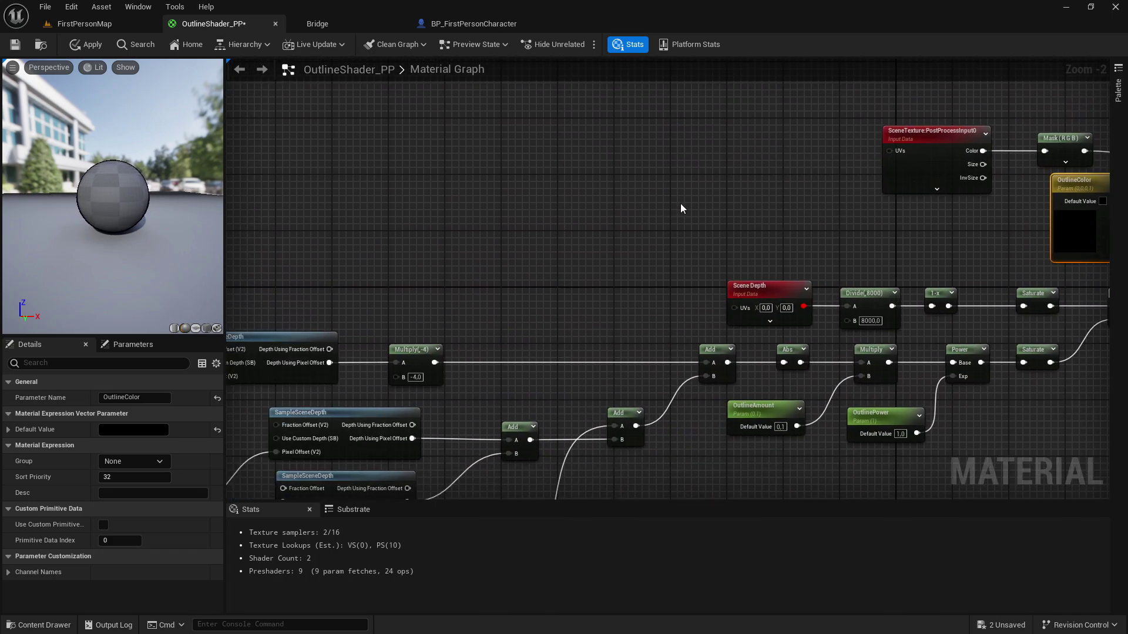
{"action": "right_click_drag", "start_coordinate": [681, 203], "coordinate": [349, 299]}
{"action": "scroll", "coordinate": [114, 182], "scroll_direction": "up", "scroll_amount": 3}
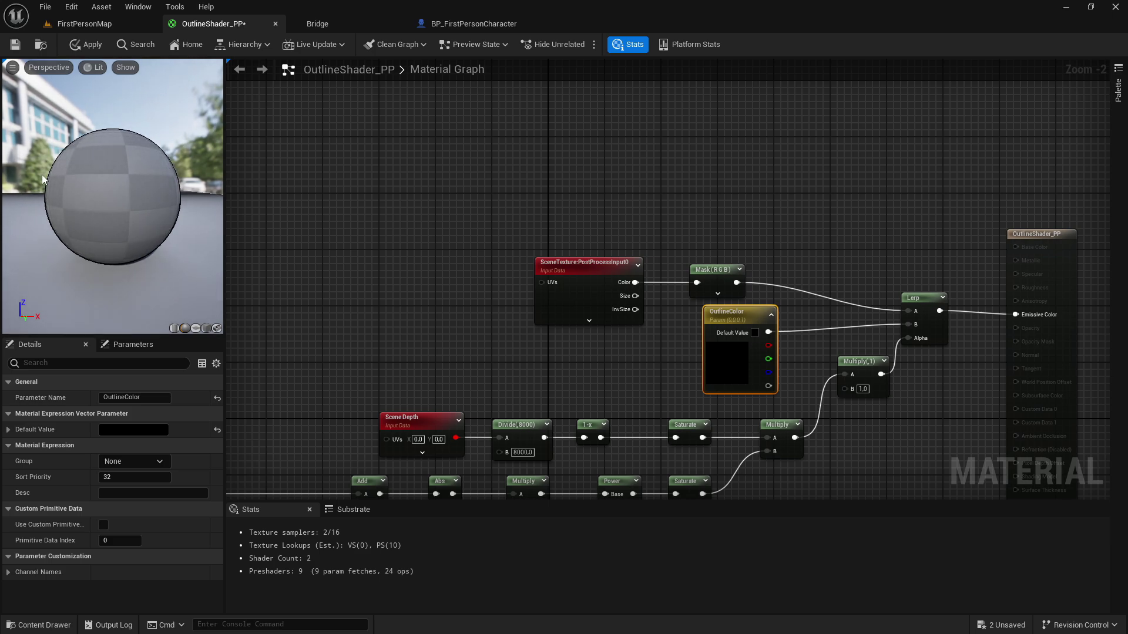
{"action": "right_click_drag", "start_coordinate": [412, 279], "coordinate": [704, 105]}
{"action": "scroll", "coordinate": [703, 105], "scroll_direction": "down", "scroll_amount": 2}
{"action": "right_click_drag", "start_coordinate": [523, 198], "coordinate": [332, 311]}
{"action": "scroll", "coordinate": [715, 207], "scroll_direction": "up", "scroll_amount": 3}
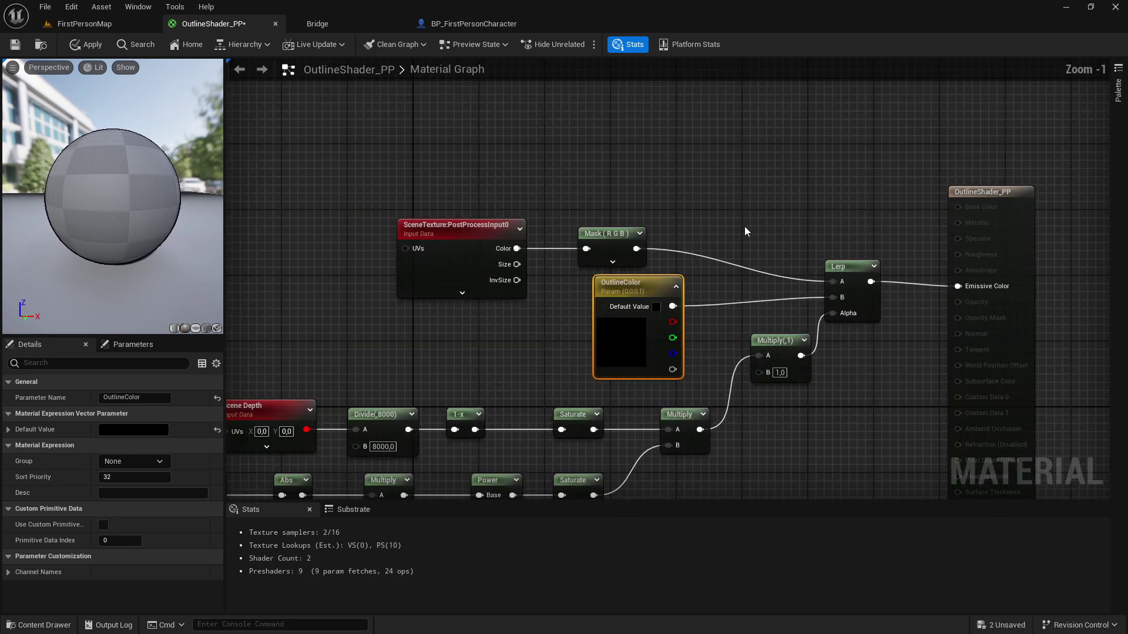
- Move the OutlineShader_PP output node farther away from the Lerp node
{"action": "right_click_drag", "start_coordinate": [745, 231], "coordinate": [520, 222]}
{"action": "left_click_drag", "start_coordinate": [797, 269], "coordinate": [879, 263]}
{"action": "left_click_drag", "start_coordinate": [878, 260], "coordinate": [888, 259]}
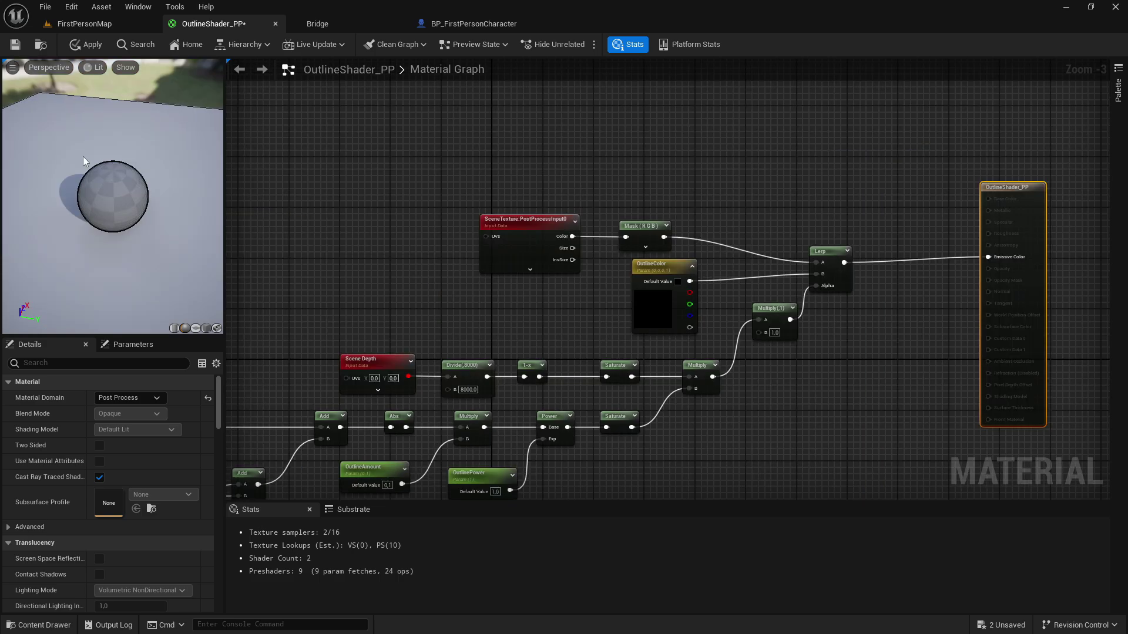
{"action": "left_click", "coordinate": [579, 157]}
{"action": "right_click_drag", "start_coordinate": [579, 156], "coordinate": [461, 114]}
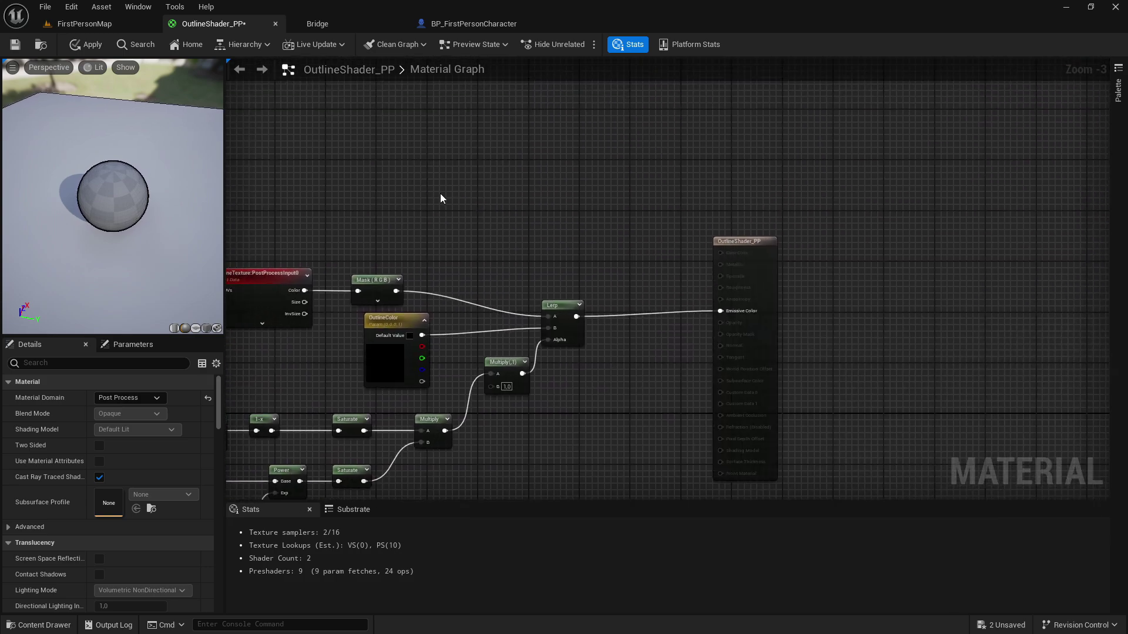
- Apply the changes to the OutlineShader_PP material and close its editor
{"action": "left_click", "coordinate": [86, 44]}
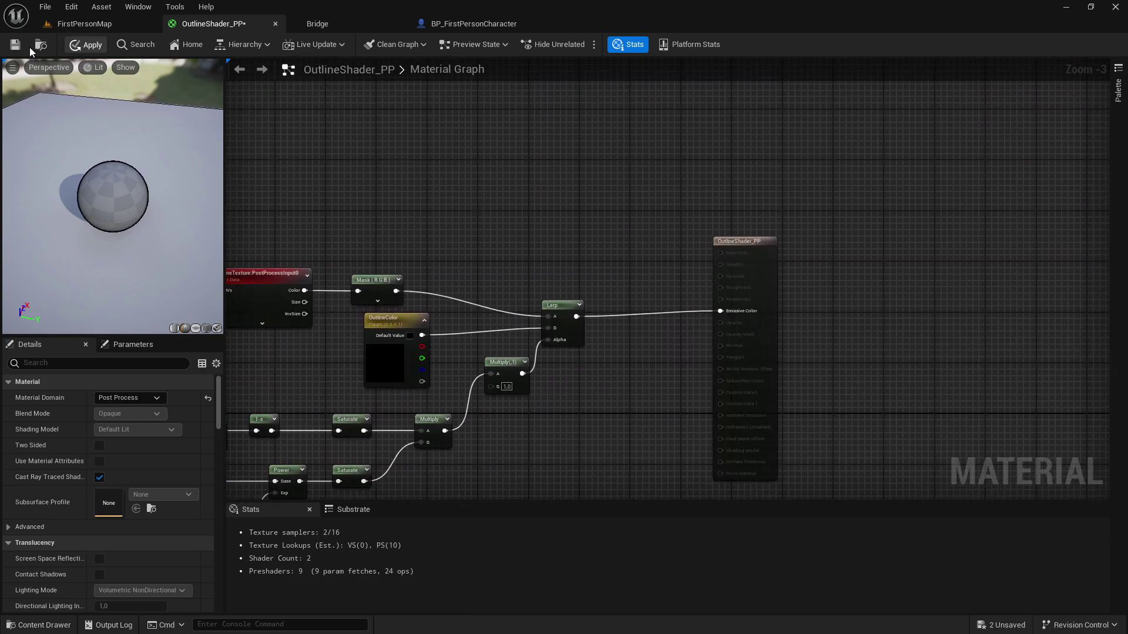
{"action": "left_click", "coordinate": [275, 23]}
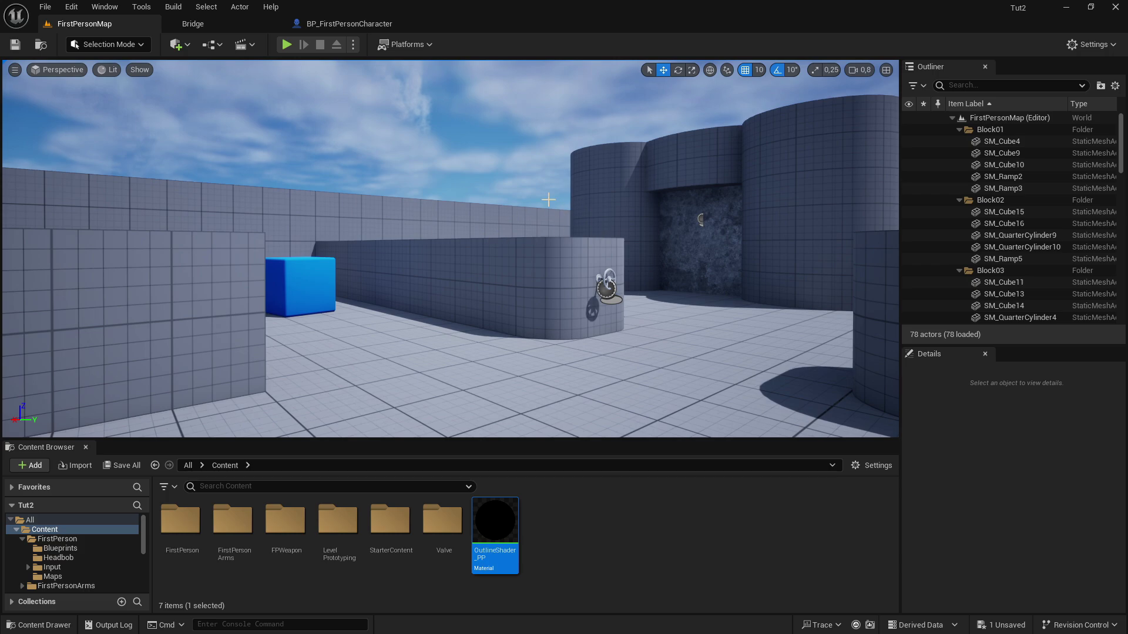
- Filter the level's actors by "post" and select the PostProcessVolume
{"action": "left_click", "coordinate": [978, 85]}
{"action": "type", "text": "post"}
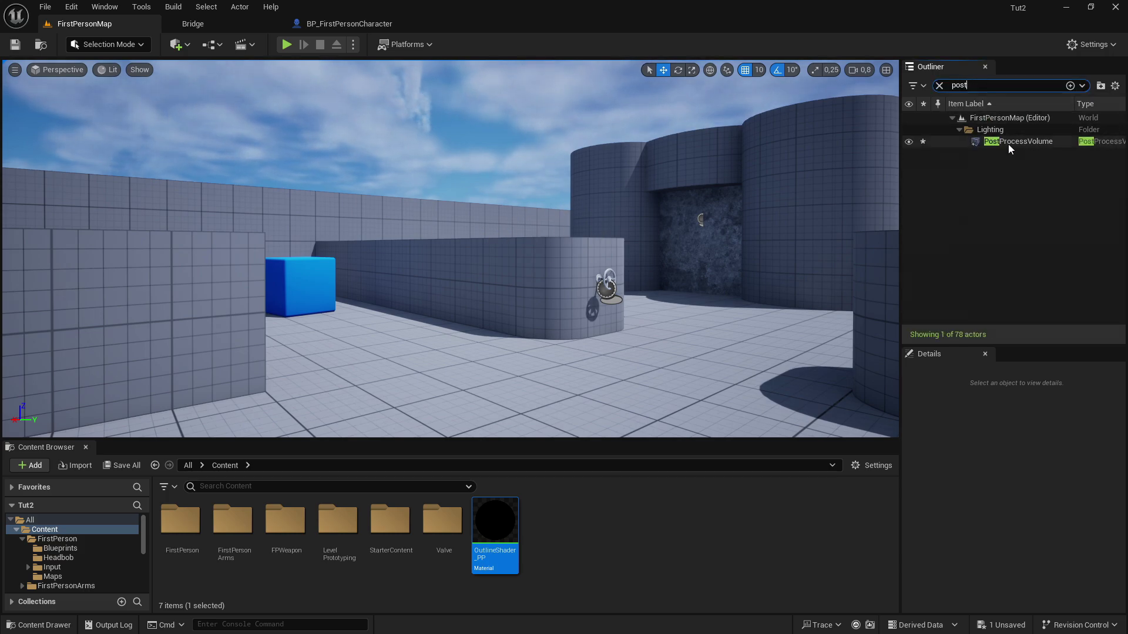
{"action": "left_click", "coordinate": [1031, 143]}
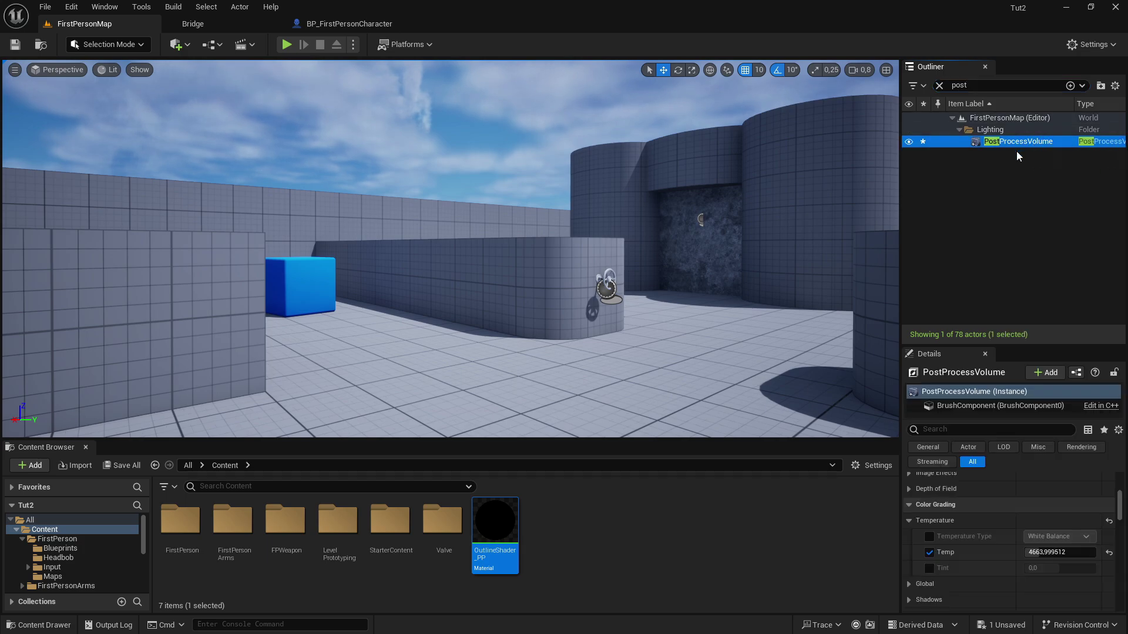
- Look up Post Process Volume among the placeable actors without adding one, and return to the existing PostProcessVolume
{"action": "left_click", "coordinate": [176, 44]}
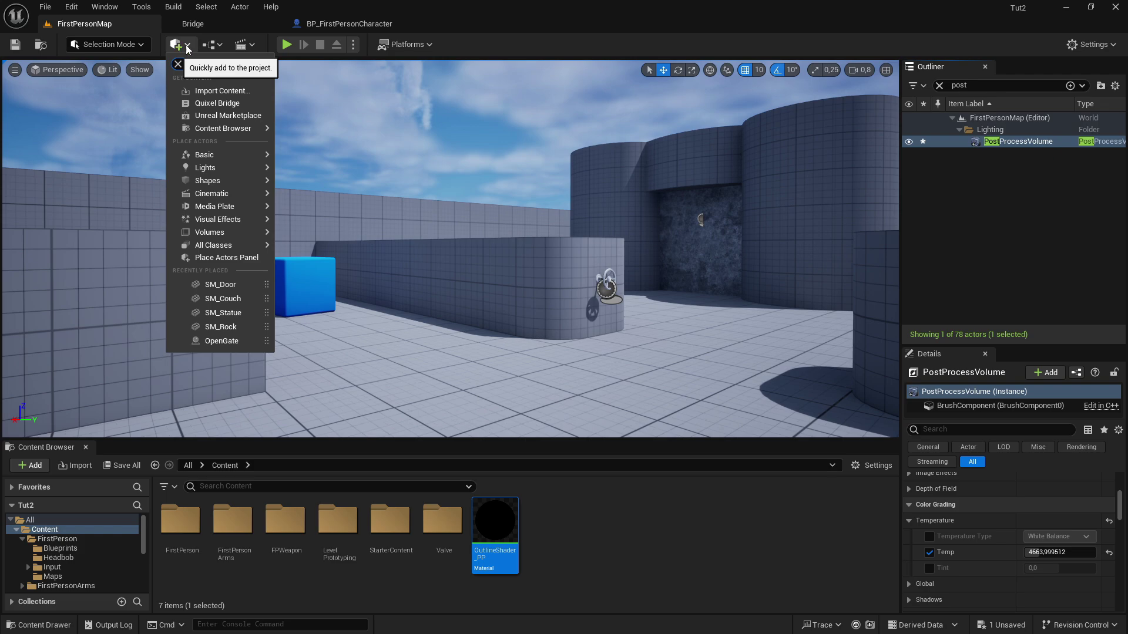
{"action": "type", "text": "pos"}
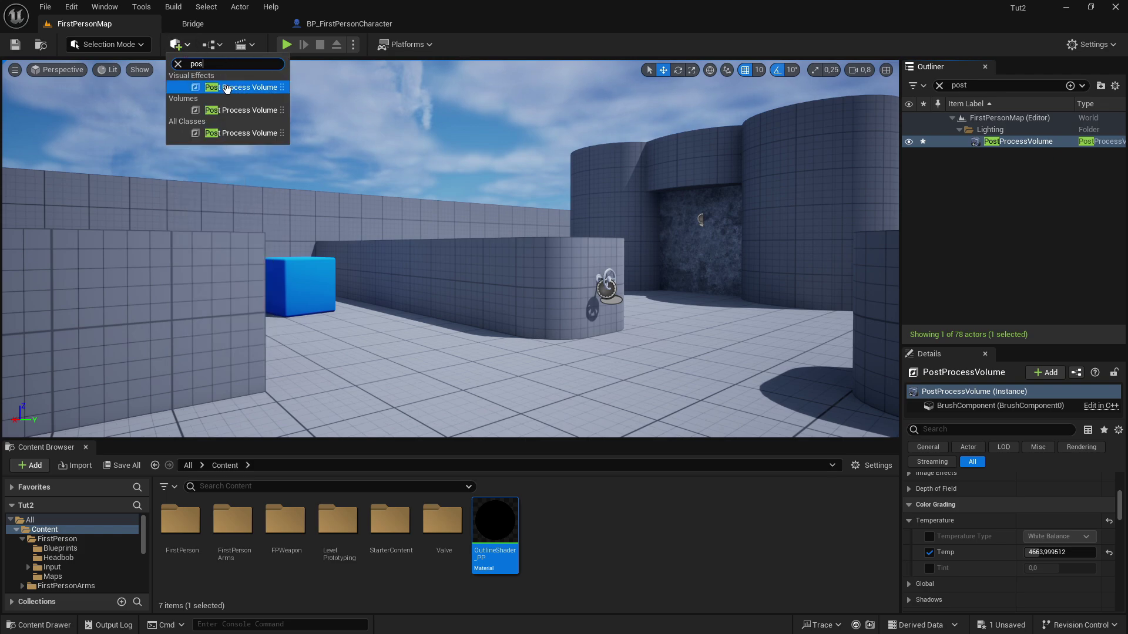
{"action": "left_click", "coordinate": [1006, 141]}
- Check the PostProcessVolume's Infinite Extent (Unbound) setting by filtering its properties with "unb", and clear the filter
{"action": "left_click", "coordinate": [969, 429]}
{"action": "type", "text": "u"}
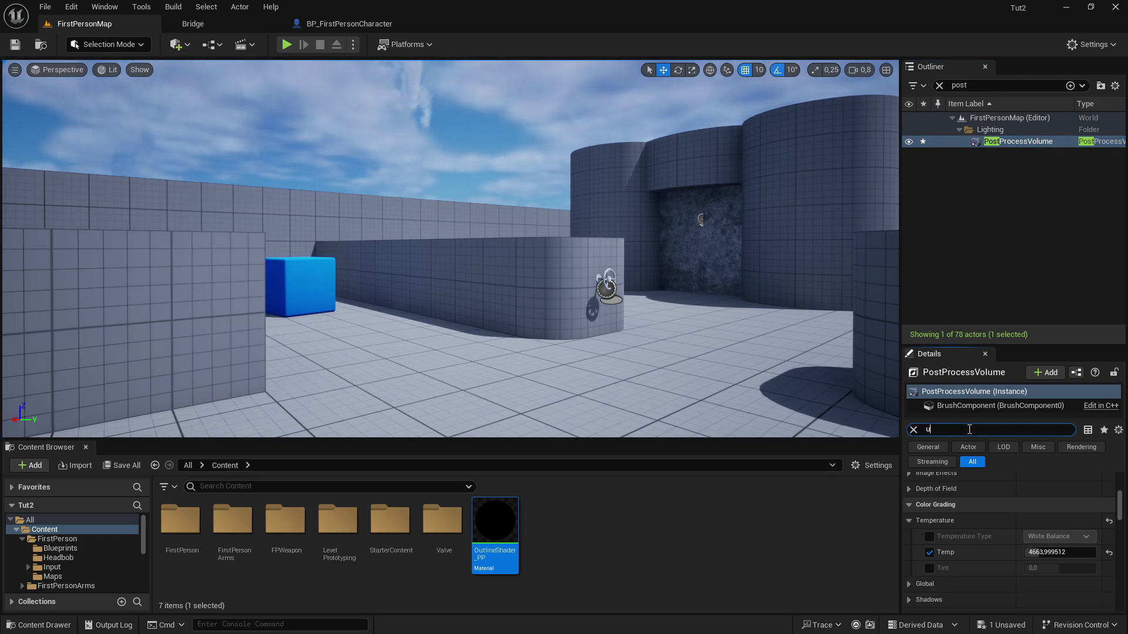
{"action": "type", "text": "nb"}
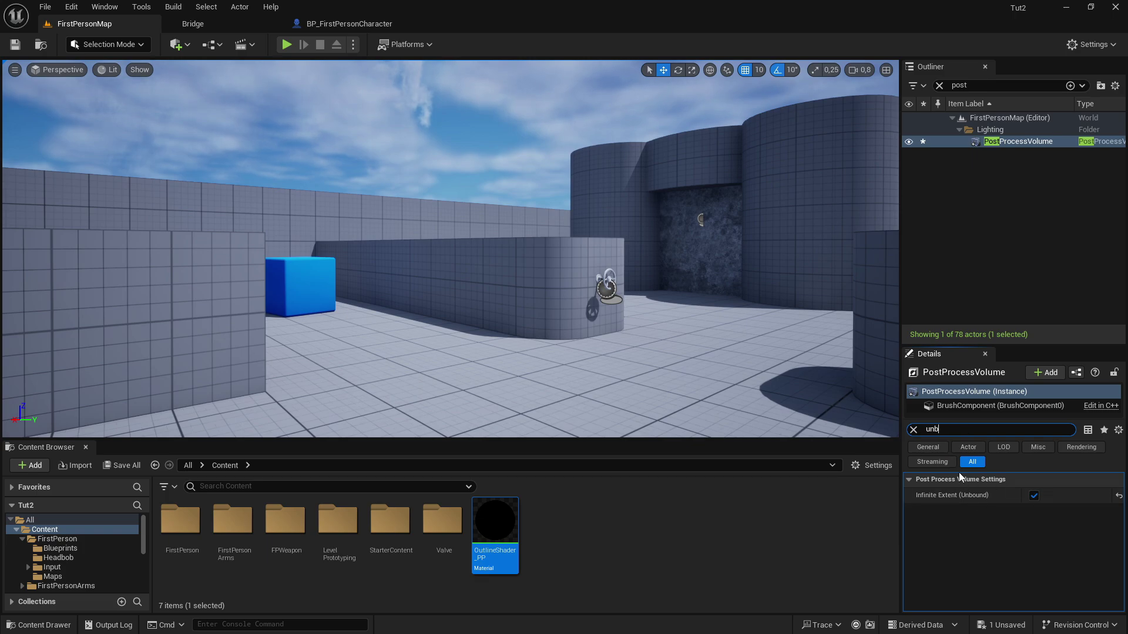
{"action": "left_click", "coordinate": [914, 429]}
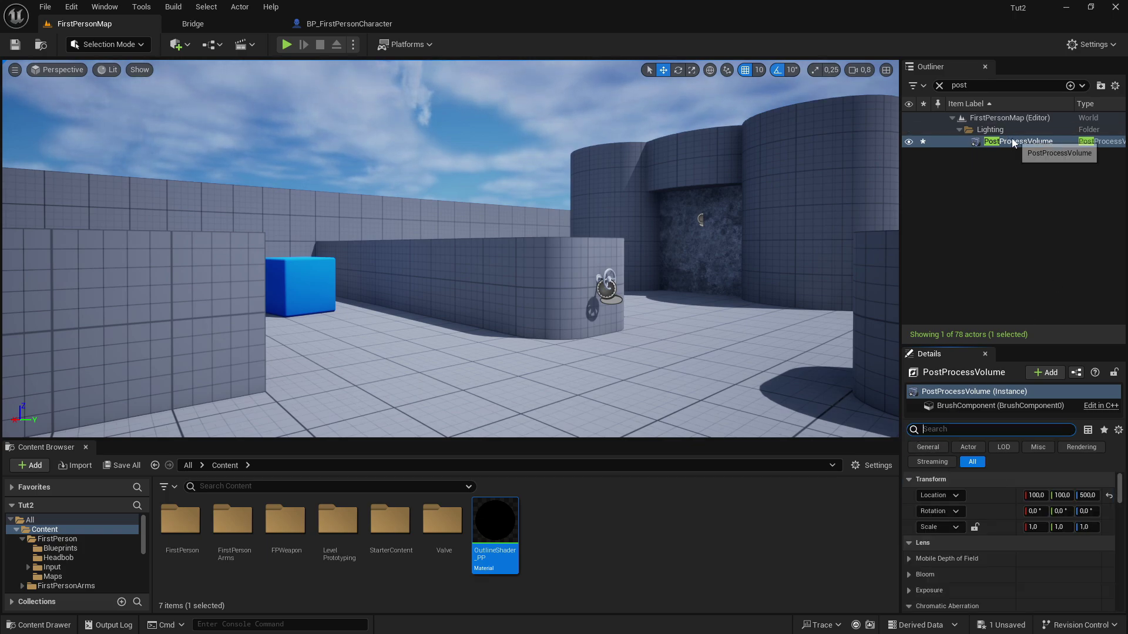
- Filter the PostProcessVolume's properties by "mat" and add an Asset reference element to its Post Process Materials array
{"action": "left_click", "coordinate": [988, 144]}
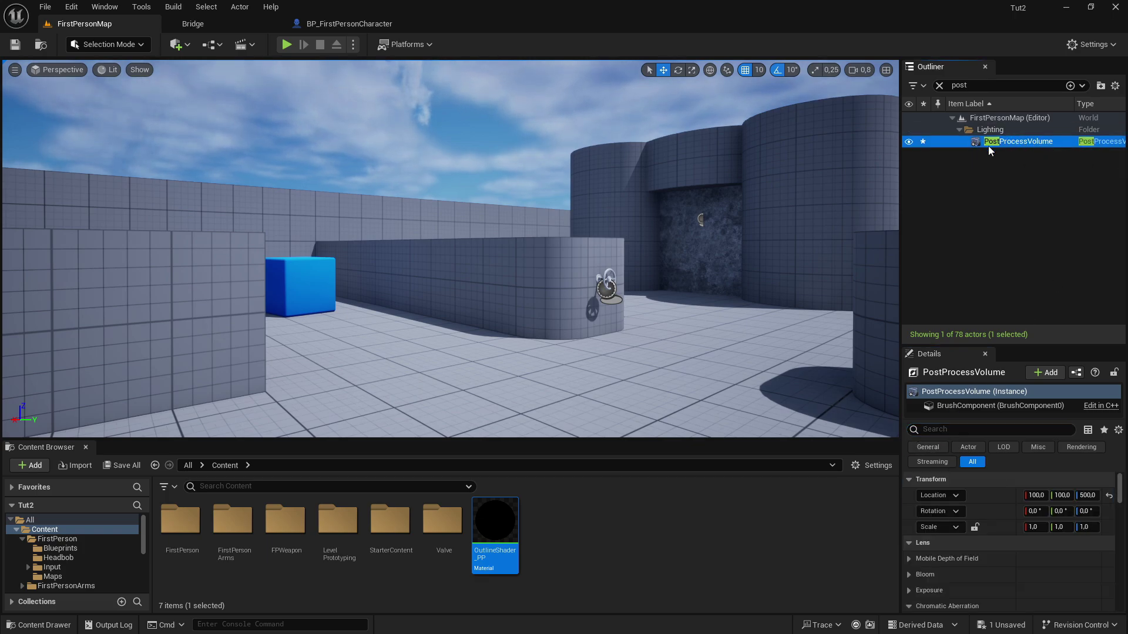
{"action": "left_click", "coordinate": [952, 430]}
{"action": "type", "text": "mat"}
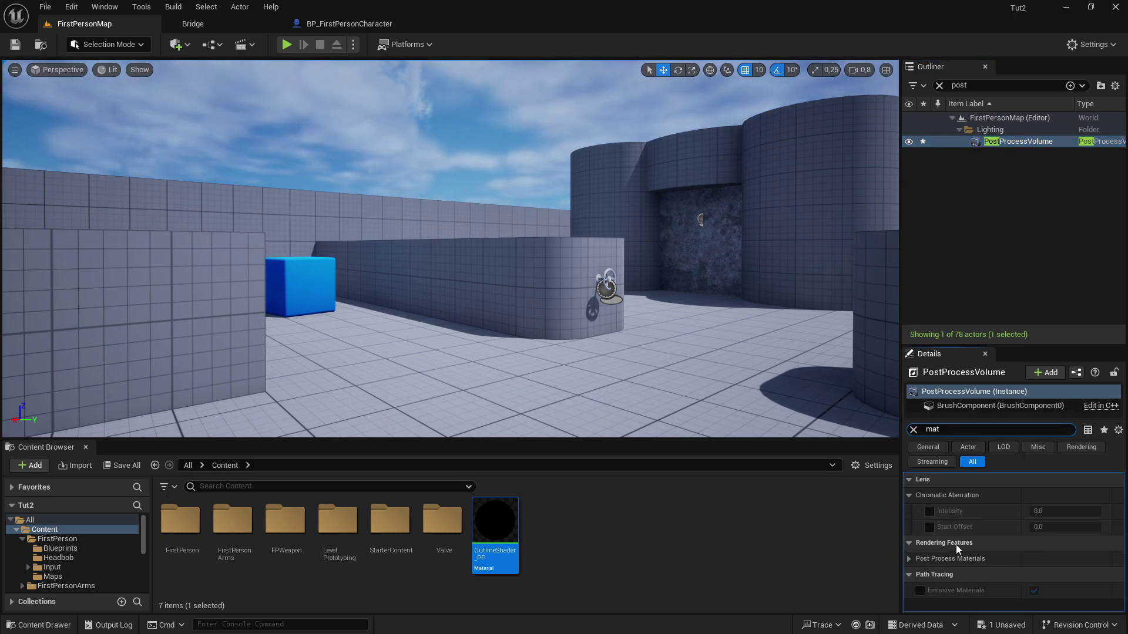
{"action": "left_click", "coordinate": [909, 558]}
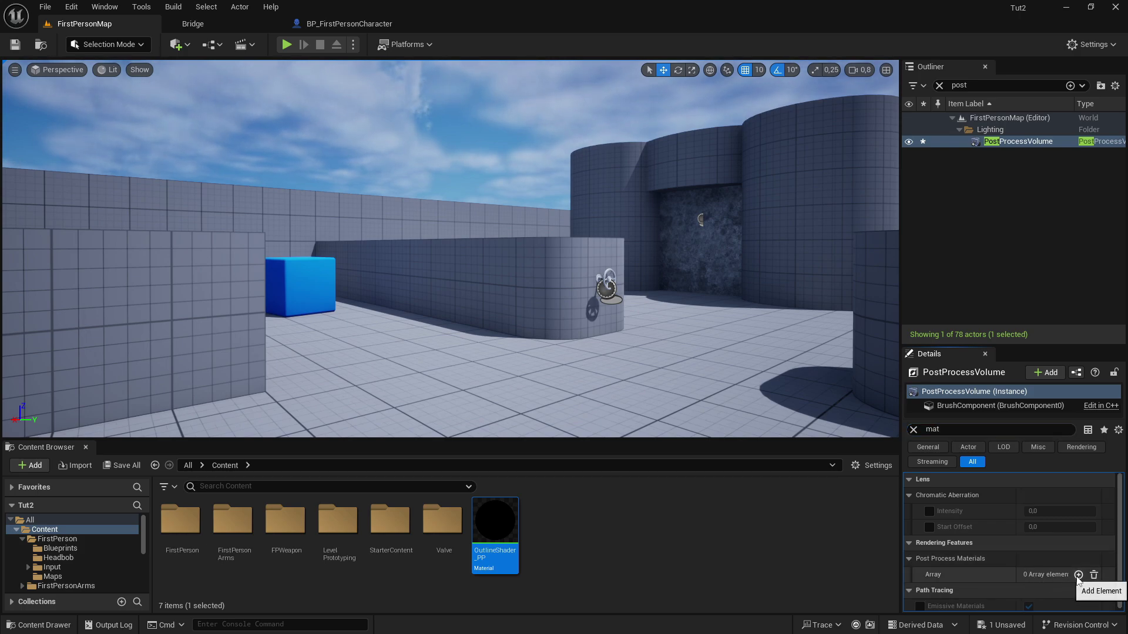
{"action": "left_click", "coordinate": [1079, 576]}
{"action": "scroll", "coordinate": [1052, 563], "scroll_direction": "down", "scroll_amount": 1}
{"action": "left_click", "coordinate": [1052, 574]}
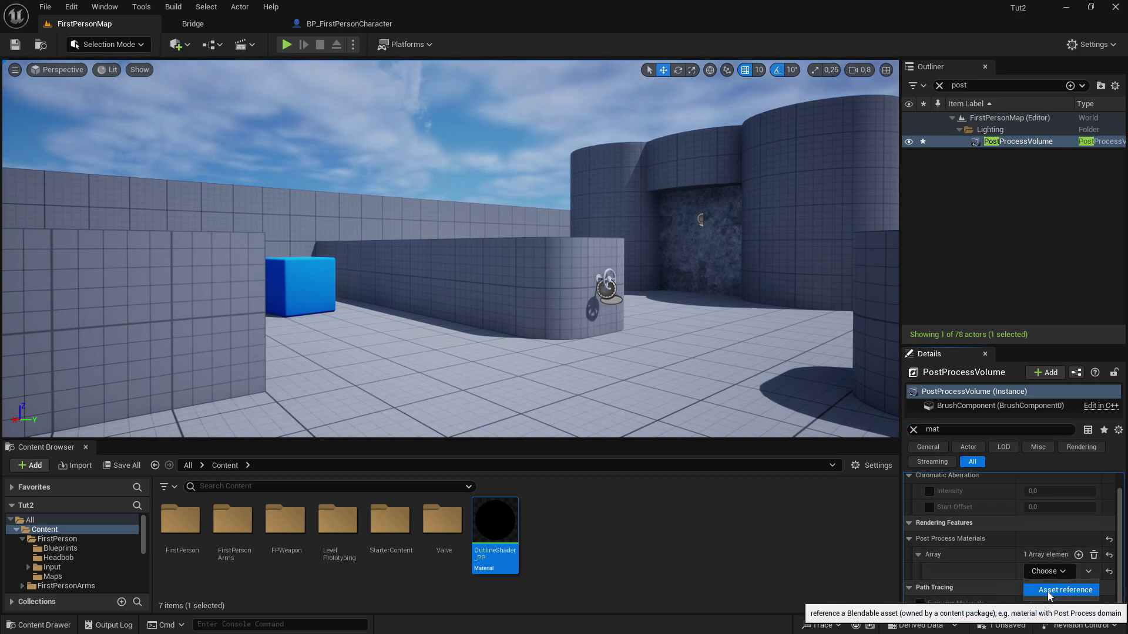
{"action": "left_click", "coordinate": [1048, 591]}
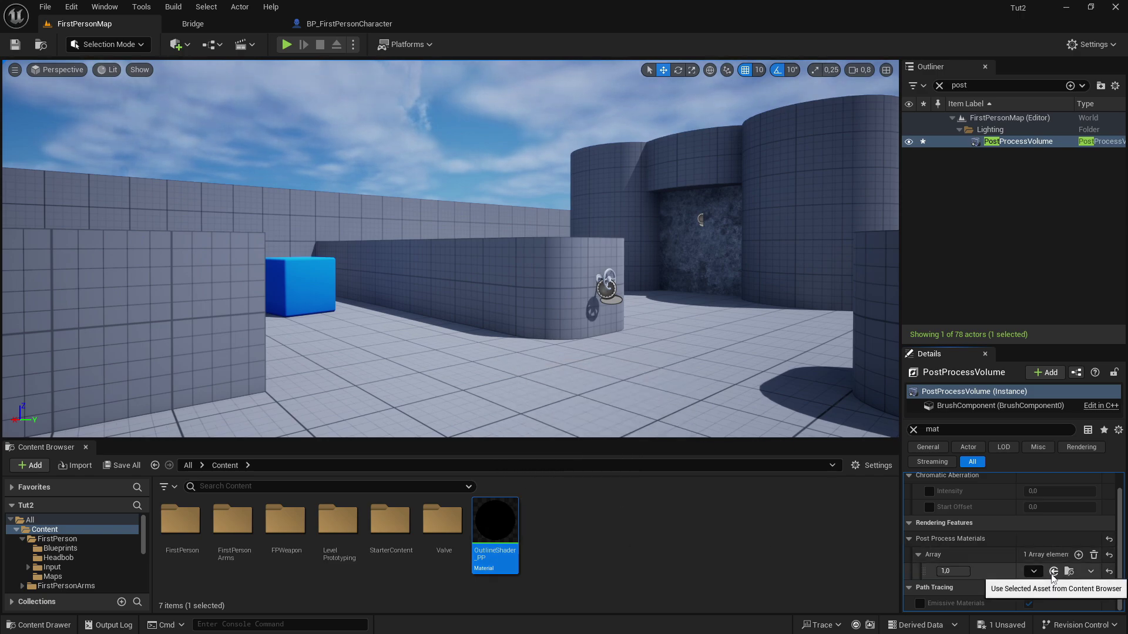
- Assign the OutlineShader_PP material to the new Post Process Materials element and look at the outlines in the level
{"action": "left_click", "coordinate": [1034, 571]}
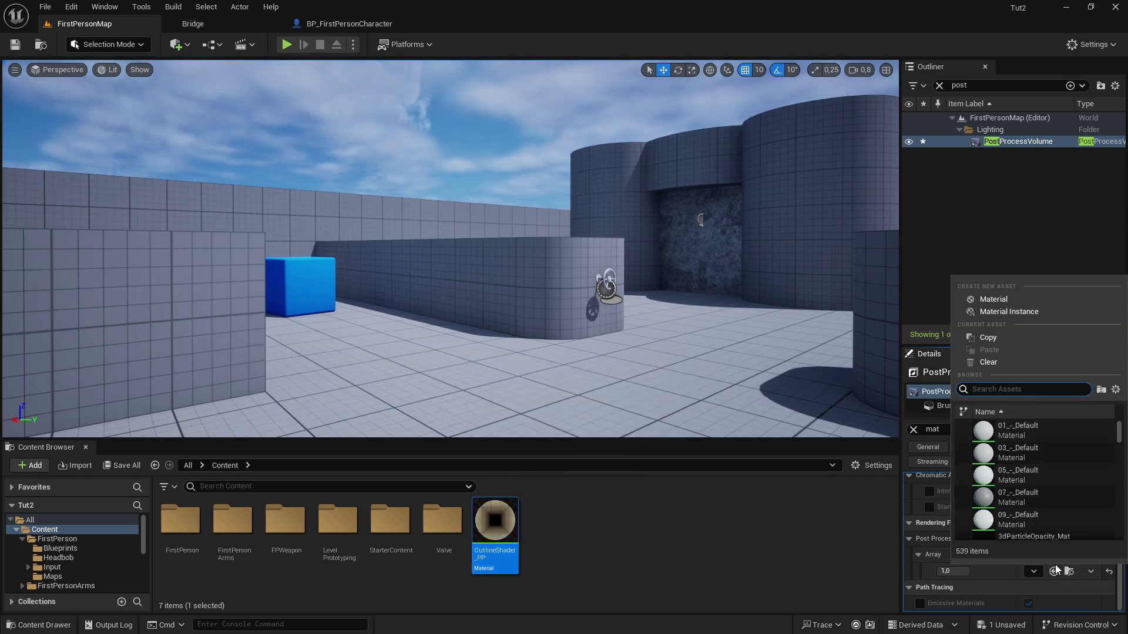
{"action": "left_click", "coordinate": [1055, 565]}
{"action": "right_click_drag", "start_coordinate": [618, 333], "coordinate": [570, 338]}
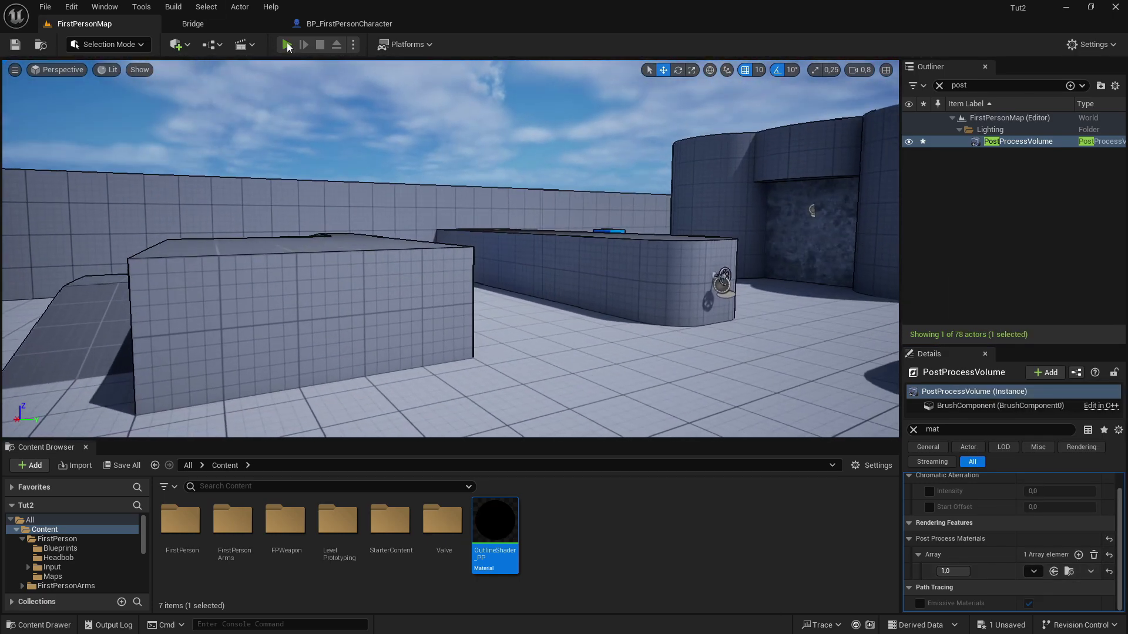
- Play the level full screen and walk around the walls, valve wheel and blue cubes to examine their outlines
{"action": "left_click", "coordinate": [287, 45]}
{"action": "key", "text": "F11"}
{"action": "left_click", "coordinate": [564, 317]}
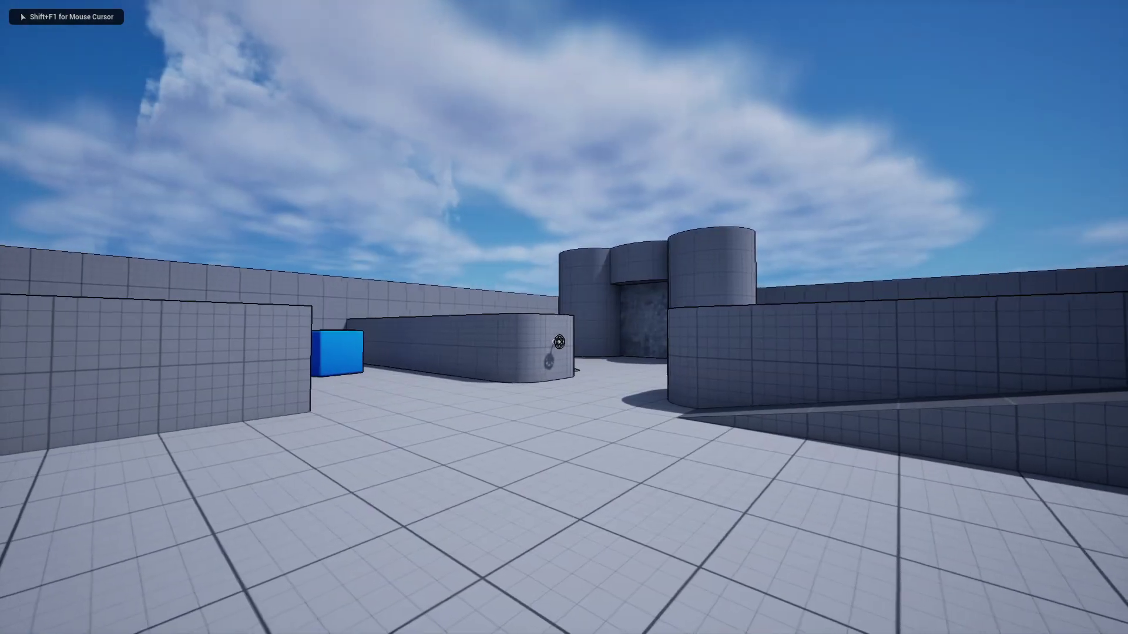
{"action": "key", "text": "w"}
{"action": "key", "text": "d"}
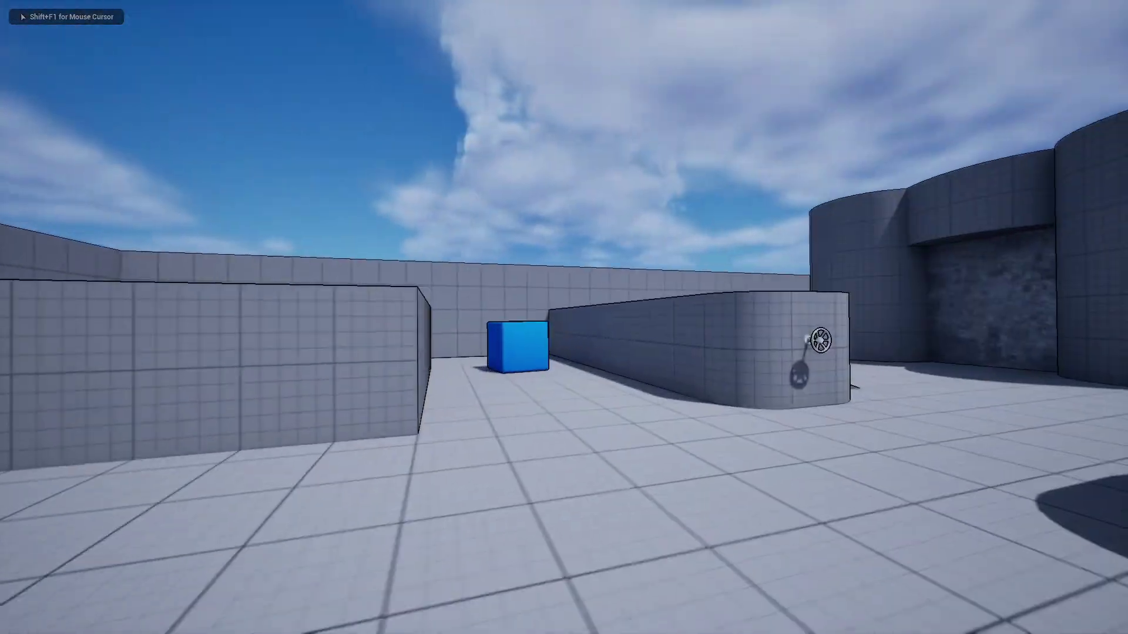
{"action": "key", "text": "w"}
{"action": "key", "text": "w"}
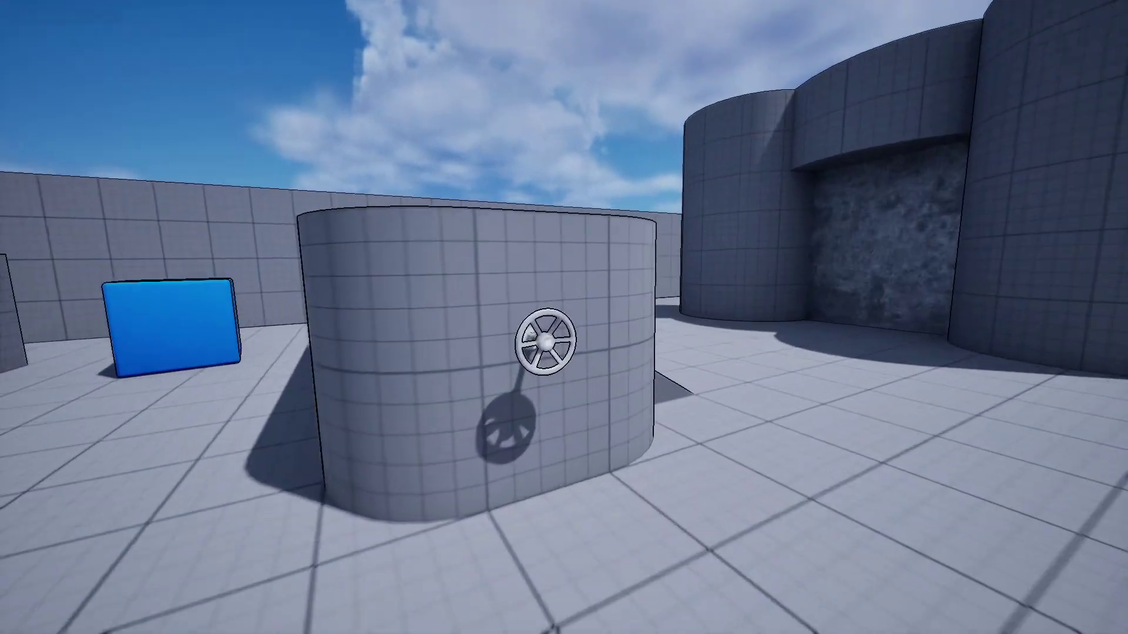
{"action": "key", "text": "d"}
{"action": "key", "text": "w"}
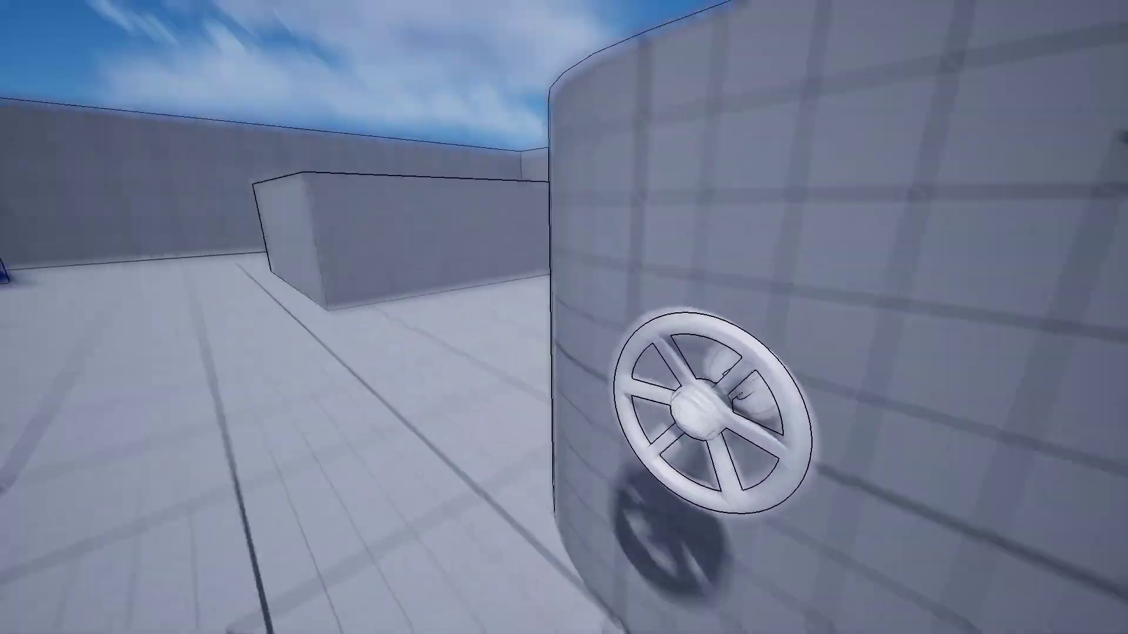
{"action": "key", "text": "w"}
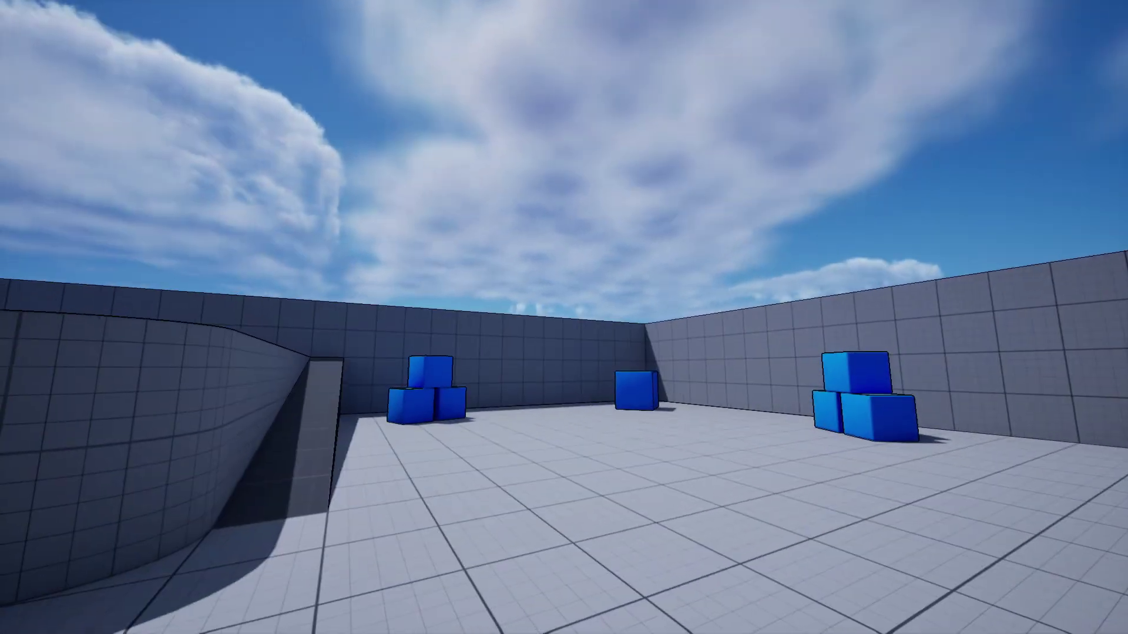
{"action": "key", "text": "a"}
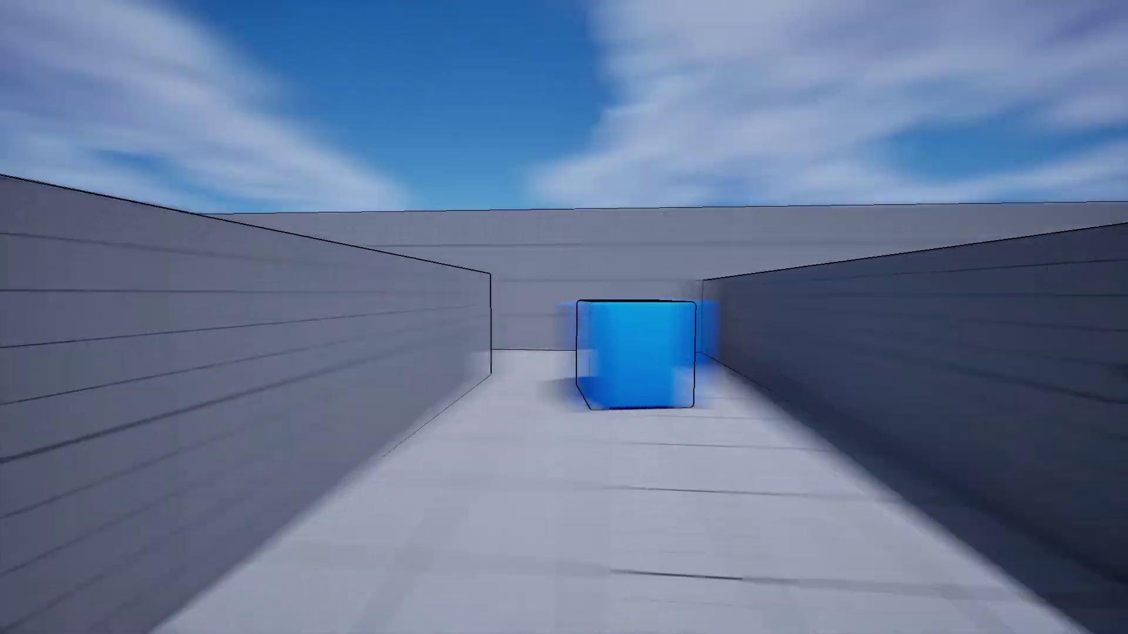